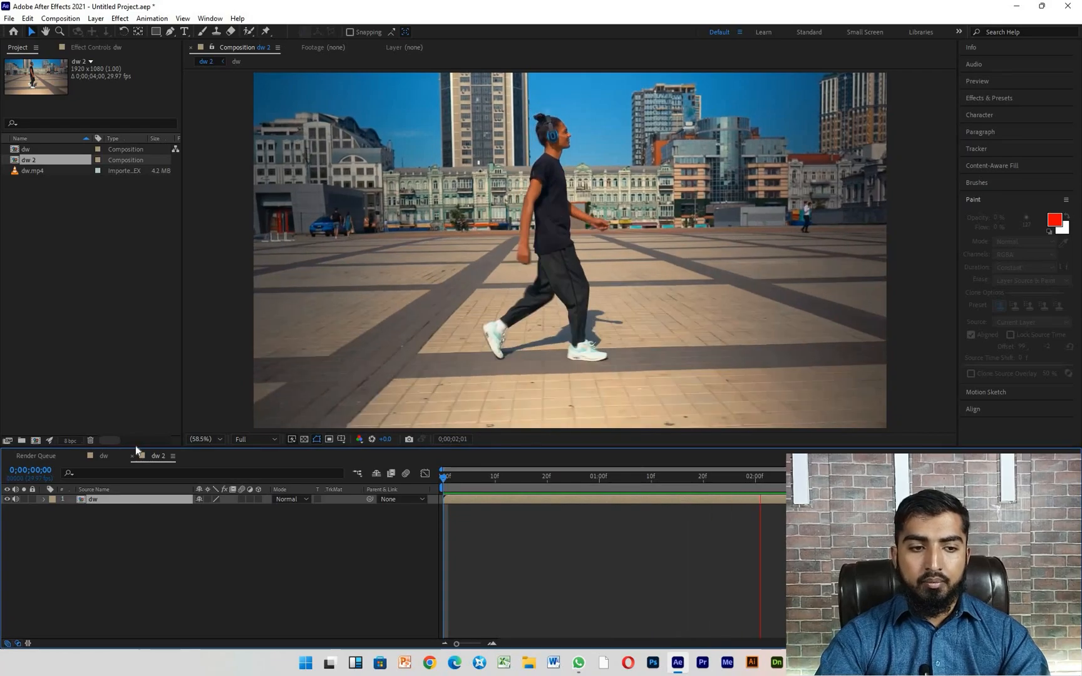
# - Open the nested dw composition and display its dw.mp4 layer for editing
pyautogui.click(113, 508)
pyautogui.click(112, 500)
pyautogui.doubleClick(111, 500)
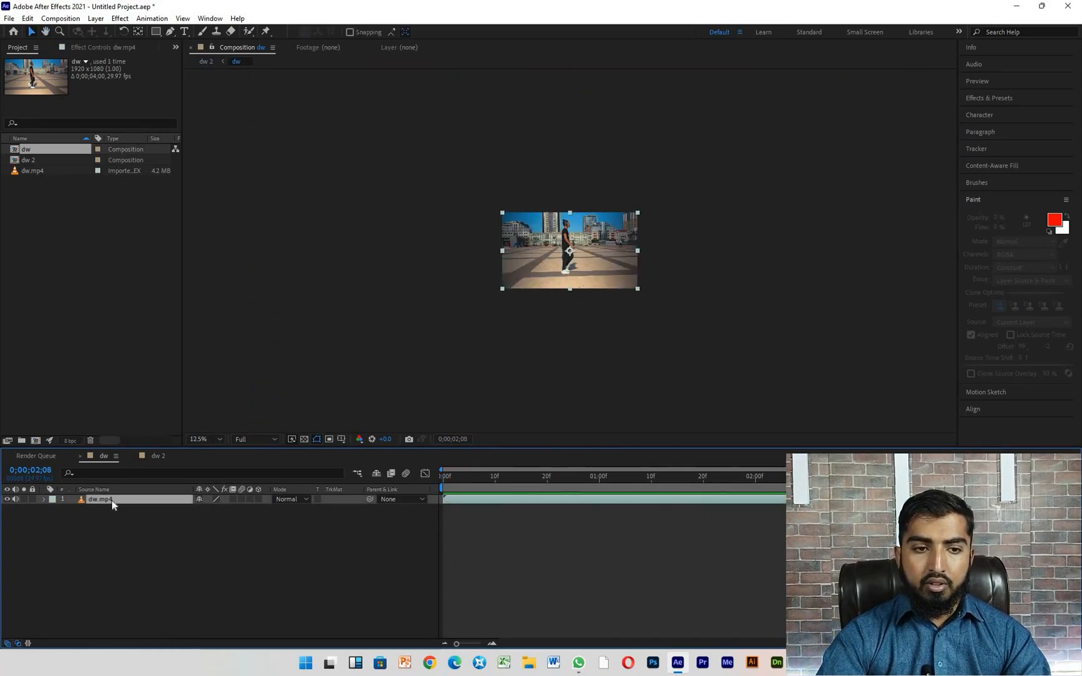
pyautogui.doubleClick(111, 500)
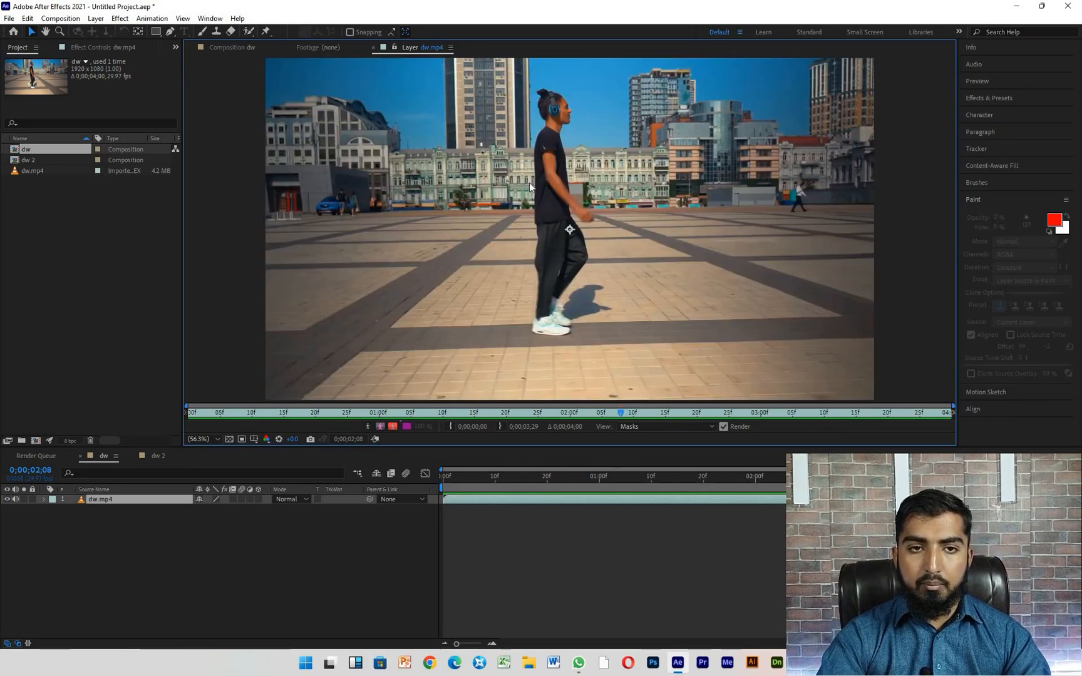
# - Mark the walking man as foreground with the Roto Brush tool, from his head down to his shoes
pyautogui.click(249, 33)
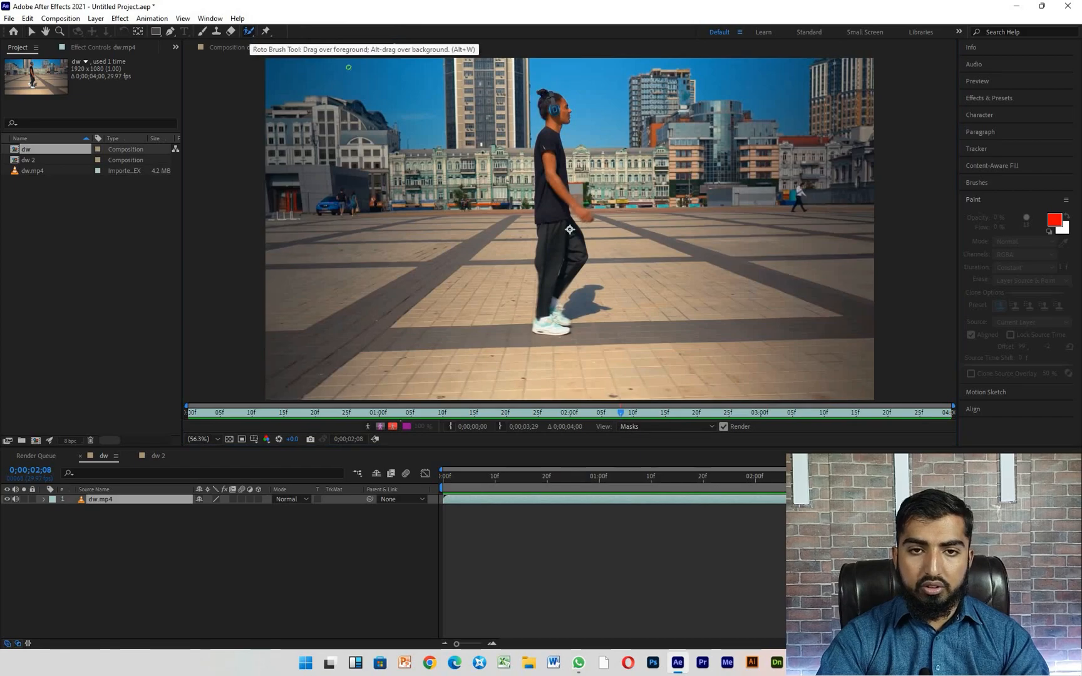
pyautogui.scroll(3, 549, 94)
pyautogui.moveTo(527, 97)
pyautogui.mouseDown()
pyautogui.moveTo(592, 152)
pyautogui.moveTo(538, 143)
pyautogui.moveTo(561, 199)
pyautogui.moveTo(515, 316)
pyautogui.mouseUp()
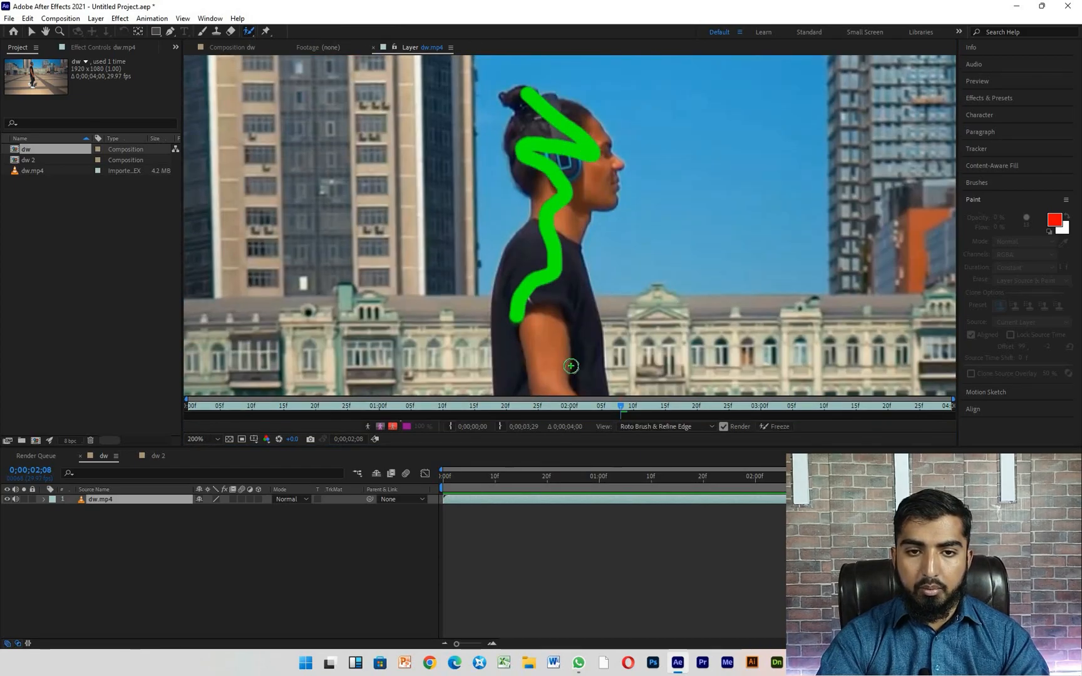
pyautogui.scroll(-2, 565, 122)
pyautogui.scroll(-2, 566, 183)
pyautogui.scroll(2, 566, 183)
pyautogui.moveTo(554, 182)
pyautogui.mouseDown()
pyautogui.moveTo(556, 257)
pyautogui.moveTo(596, 321)
pyautogui.moveTo(563, 326)
pyautogui.moveTo(552, 353)
pyautogui.moveTo(592, 353)
pyautogui.mouseUp()
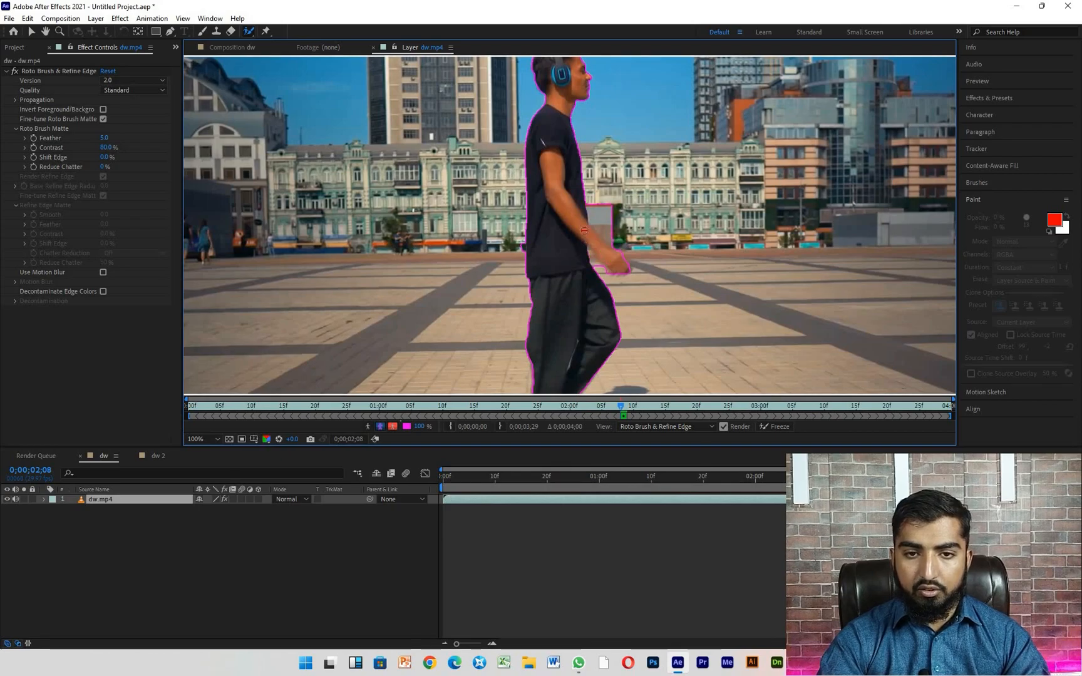
pyautogui.scroll(-2, 585, 230)
pyautogui.scroll(4, 576, 346)
pyautogui.moveTo(563, 360)
pyautogui.mouseDown()
pyautogui.moveTo(528, 348)
pyautogui.moveTo(521, 327)
pyautogui.moveTo(557, 305)
pyautogui.moveTo(584, 320)
pyautogui.moveTo(568, 280)
pyautogui.mouseUp()
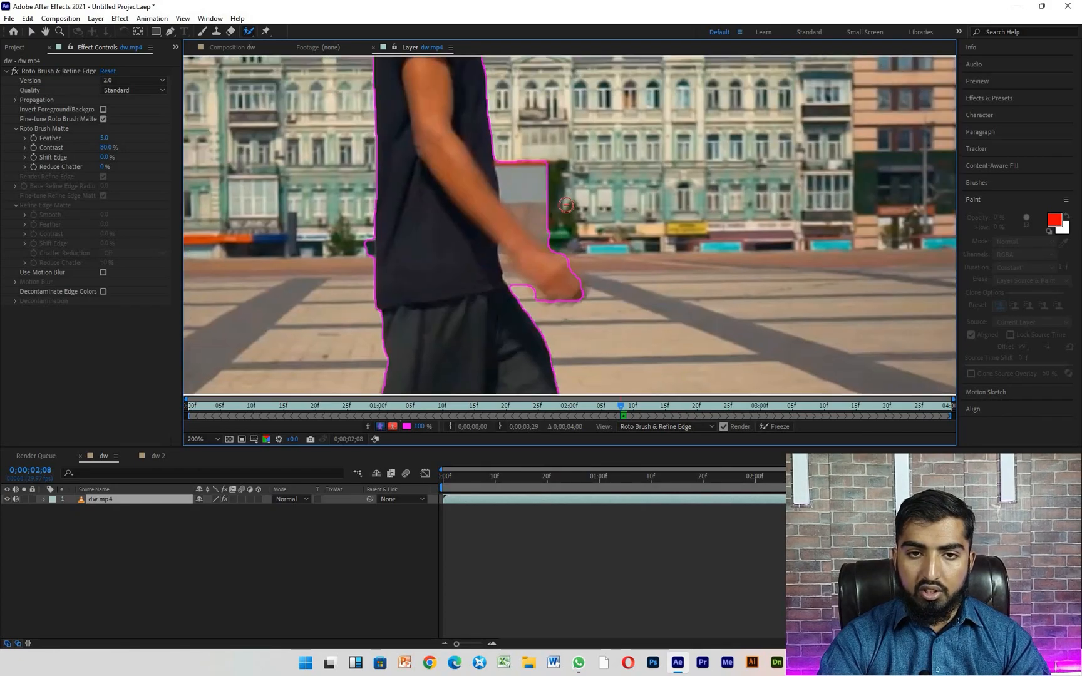
# - Subtract the background areas above and below the man's forearm and hand from the Roto Brush selection
pyautogui.moveTo(520, 194); pyautogui.dragTo(520, 158)
pyautogui.moveTo(555, 224); pyautogui.dragTo(555, 225)
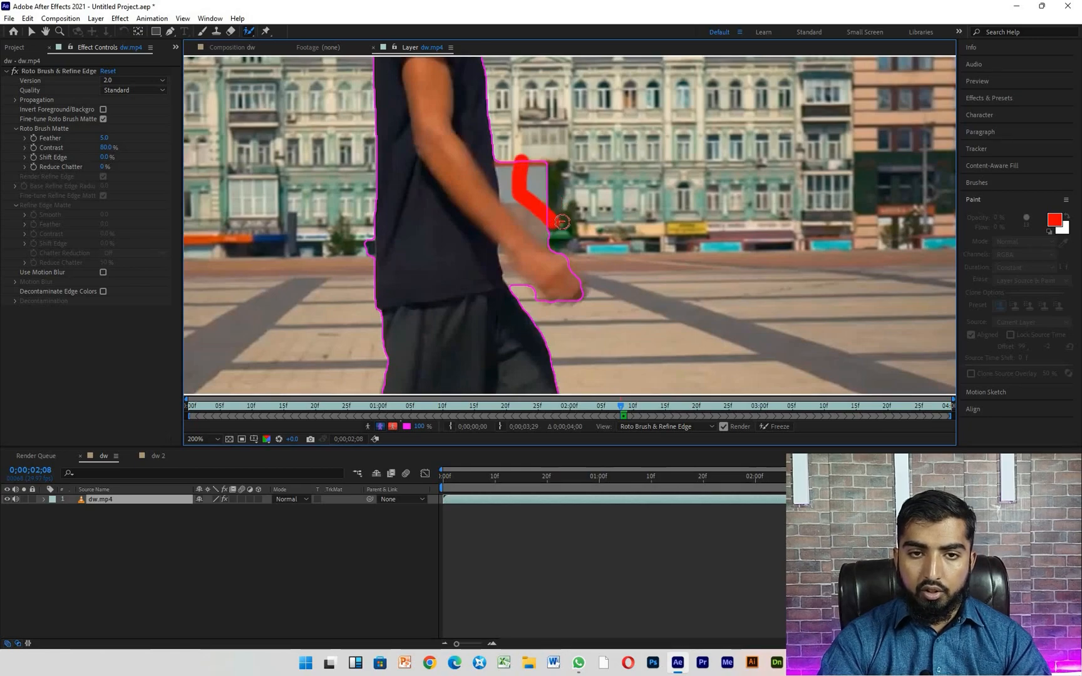
pyautogui.moveTo(511, 269); pyautogui.dragTo(538, 307)
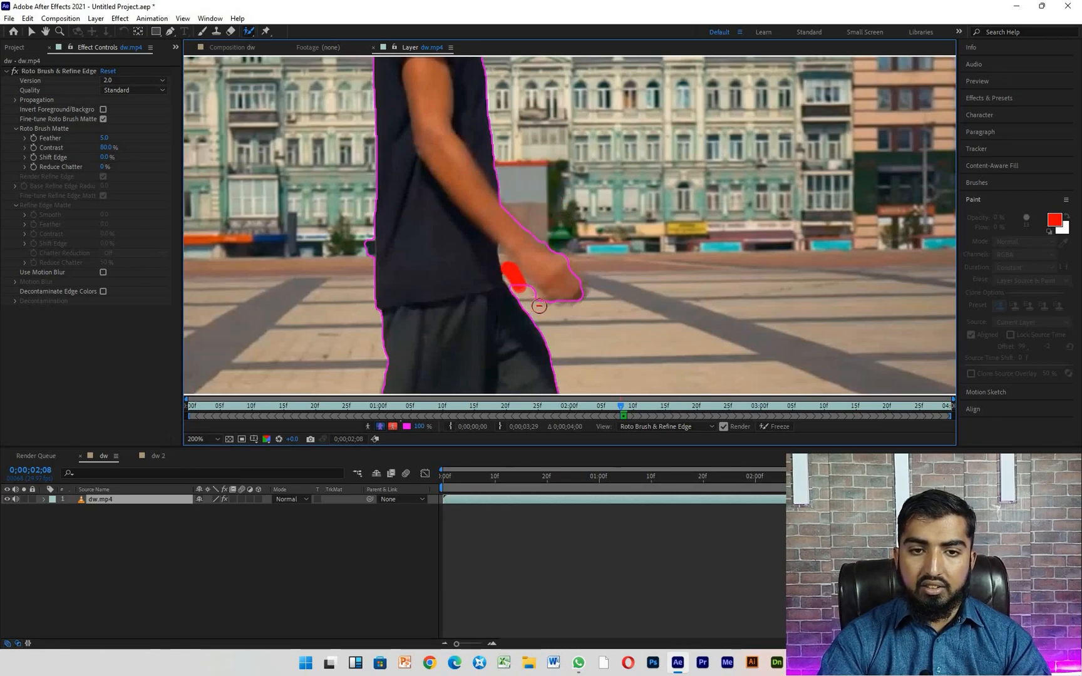
pyautogui.moveTo(503, 251); pyautogui.dragTo(509, 258)
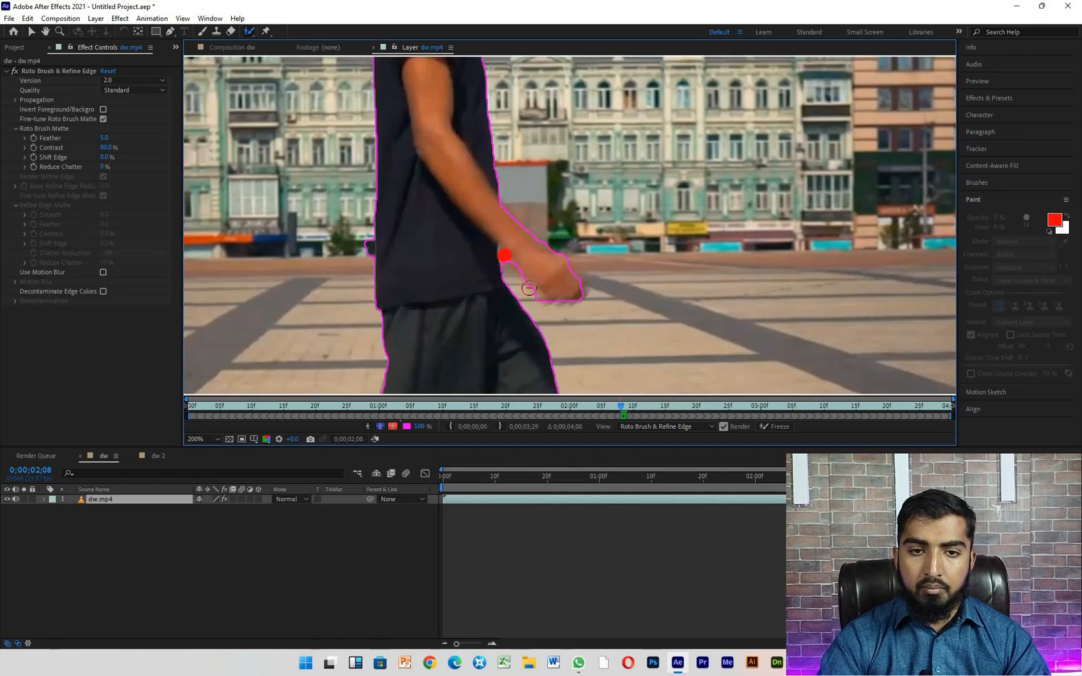
pyautogui.scroll(-2, 512, 280)
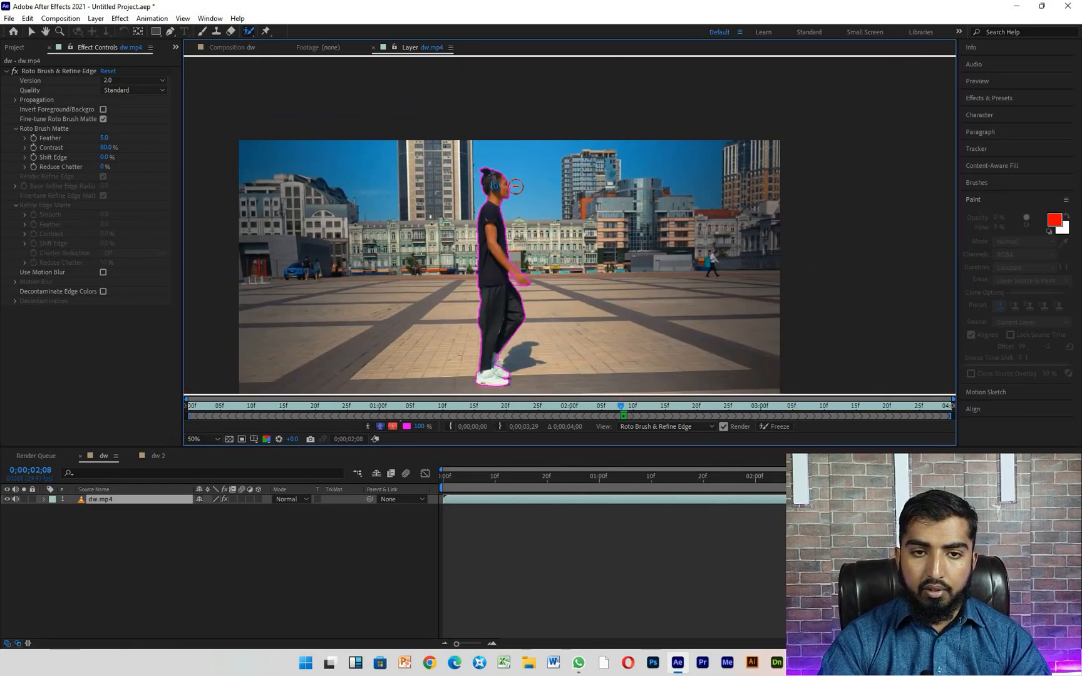
pyautogui.scroll(2, 516, 186)
pyautogui.scroll(-1, 496, 177)
pyautogui.scroll(-3, 496, 177)
pyautogui.scroll(2, 563, 263)
pyautogui.scroll(-1, 590, 312)
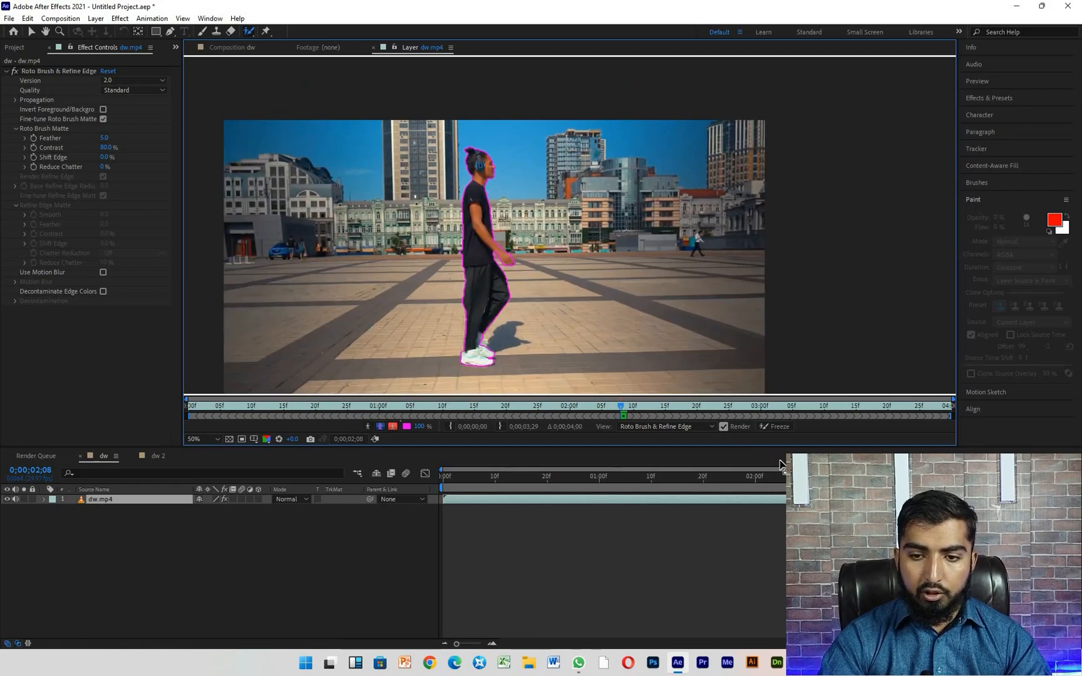
# - Return to the first frame and delete the dw.mp4 layer from the dw composition
pyautogui.press('Home')
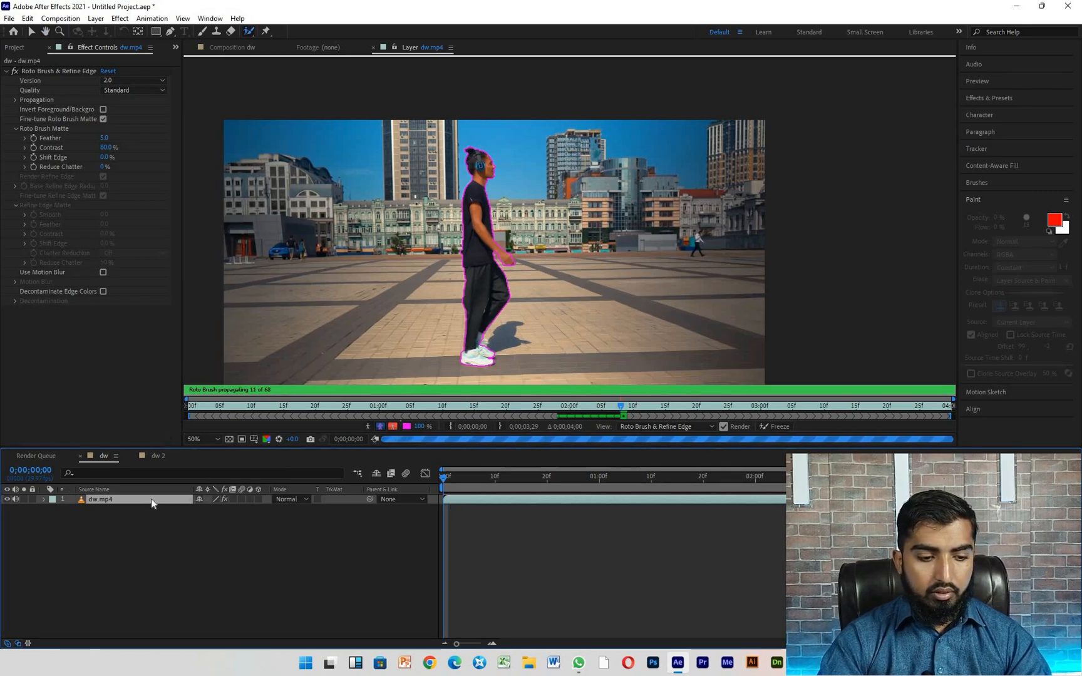
pyautogui.press('Delete')
pyautogui.hotkey('ctrl', 'z')
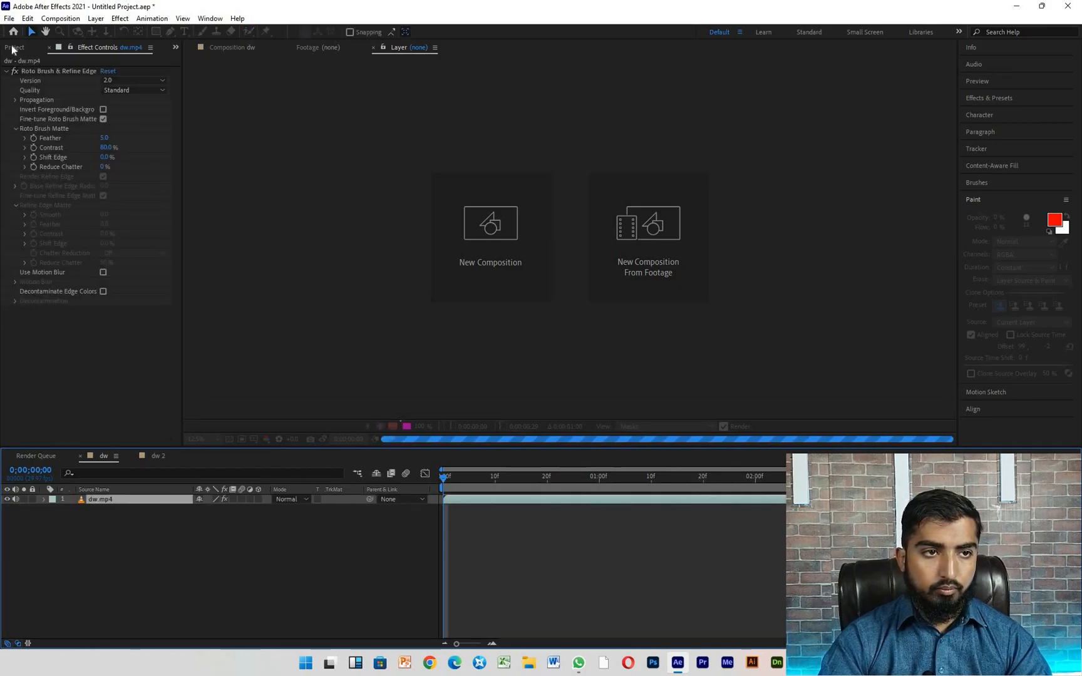
pyautogui.click(14, 48)
pyautogui.click(36, 173)
pyautogui.click(144, 501)
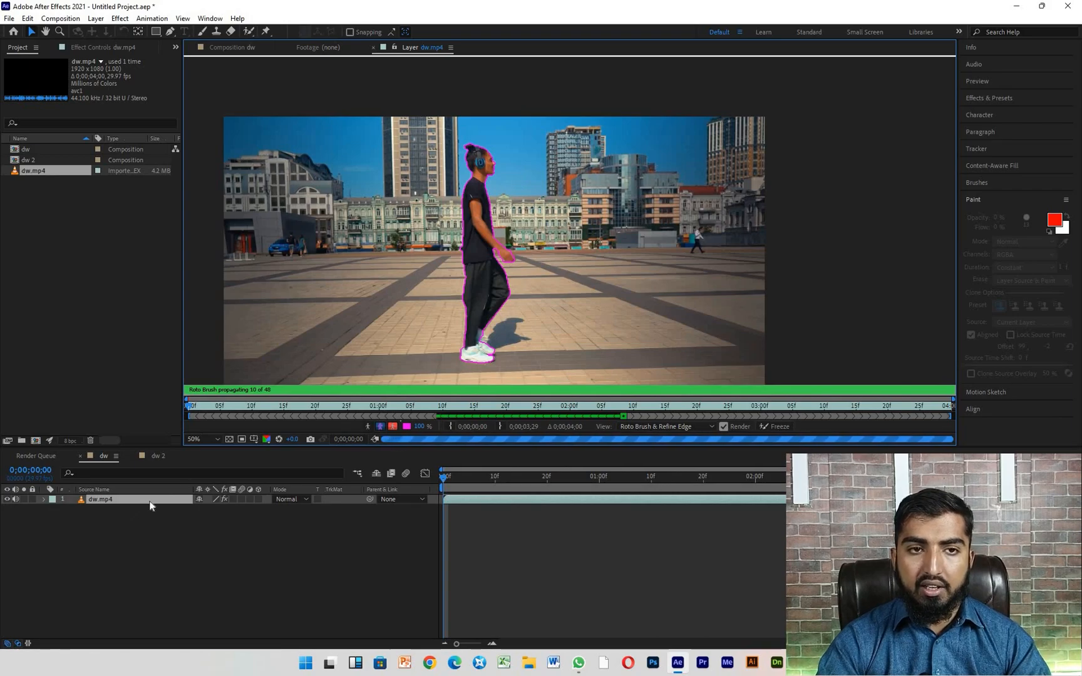
pyautogui.press('Delete')
# - Create a new composition from the dw.mp4 footage, fitted up to 100%, and open its layer for editing
pyautogui.moveTo(50, 169); pyautogui.dragTo(37, 442)
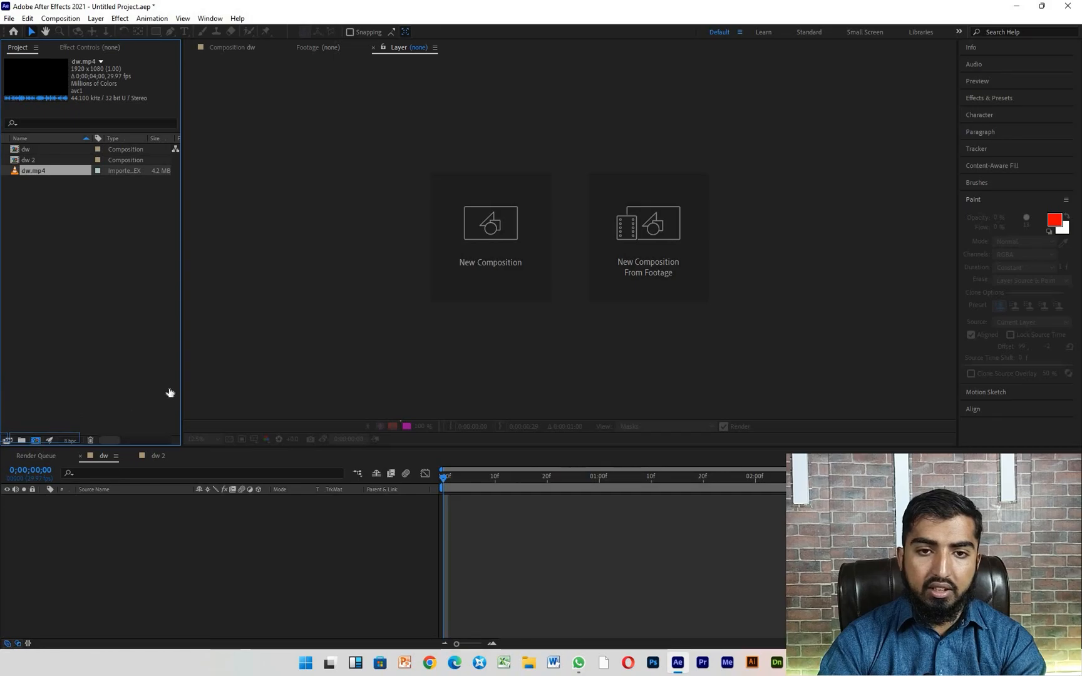
pyautogui.click(207, 439)
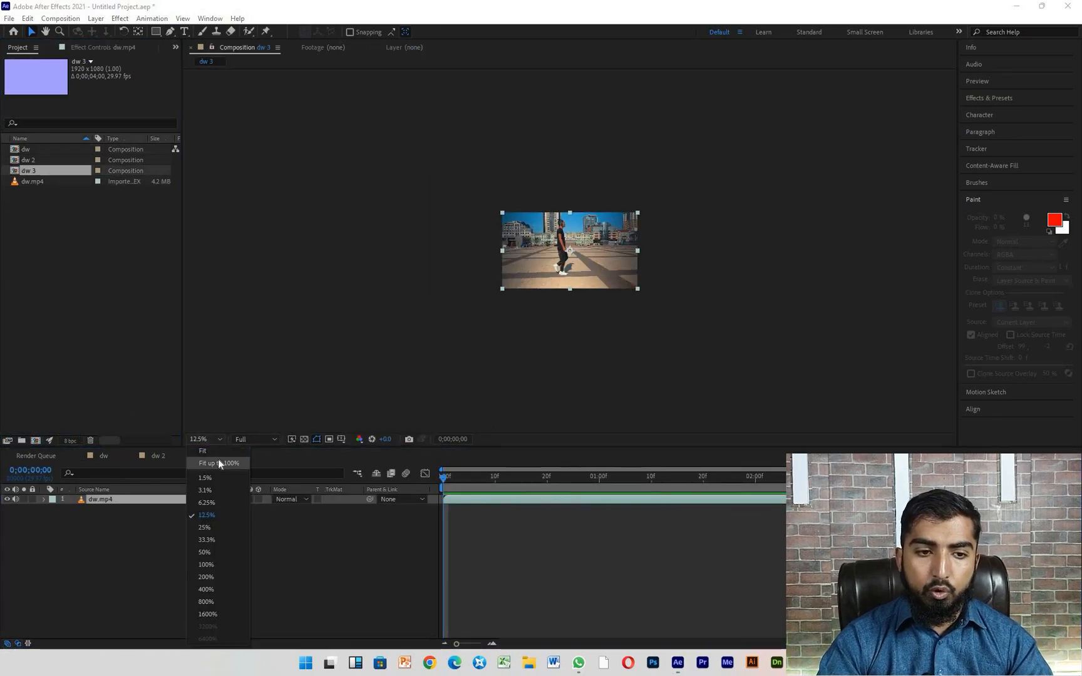
pyautogui.click(218, 462)
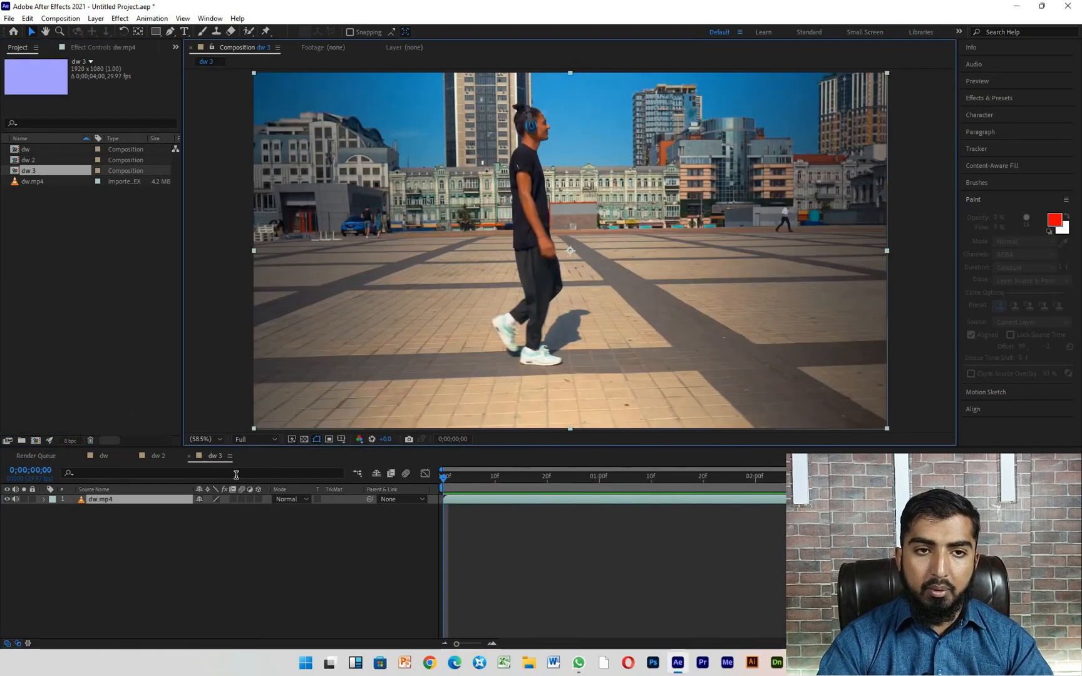
pyautogui.doubleClick(135, 501)
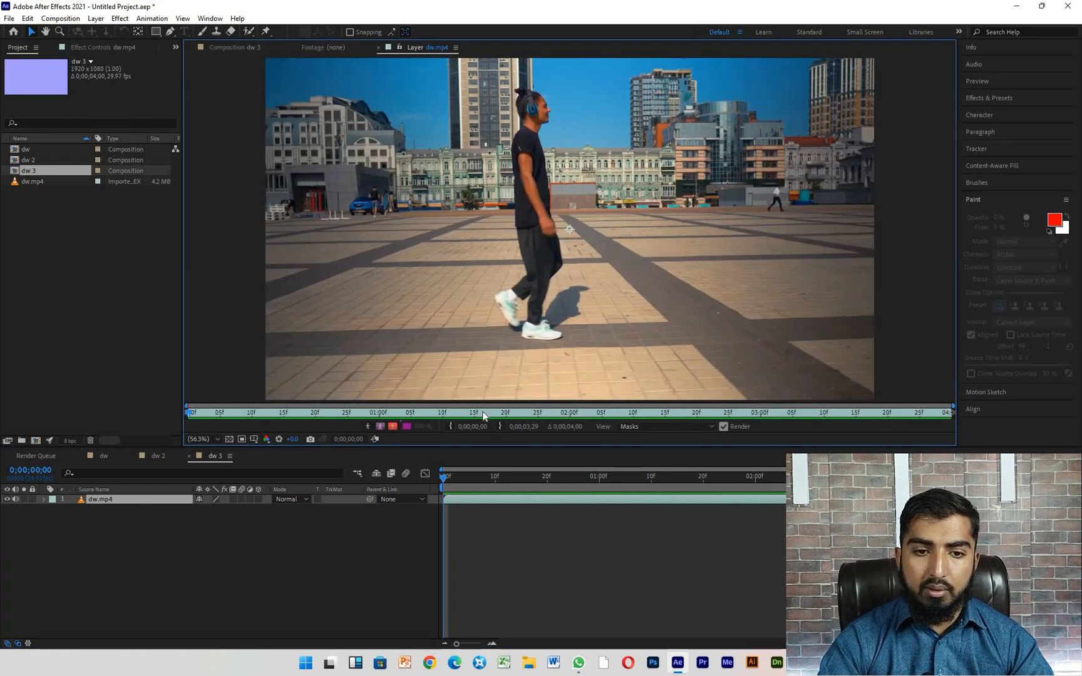
# - Paint a Roto Brush foreground stroke over the man's head and torso on the first frame
pyautogui.click(248, 32)
pyautogui.scroll(3, 545, 100)
pyautogui.moveTo(485, 73)
pyautogui.mouseDown()
pyautogui.moveTo(562, 131)
pyautogui.moveTo(531, 170)
pyautogui.mouseUp()
pyautogui.moveTo(507, 230)
pyautogui.mouseDown()
pyautogui.moveTo(472, 281)
pyautogui.moveTo(540, 322)
pyautogui.mouseUp()
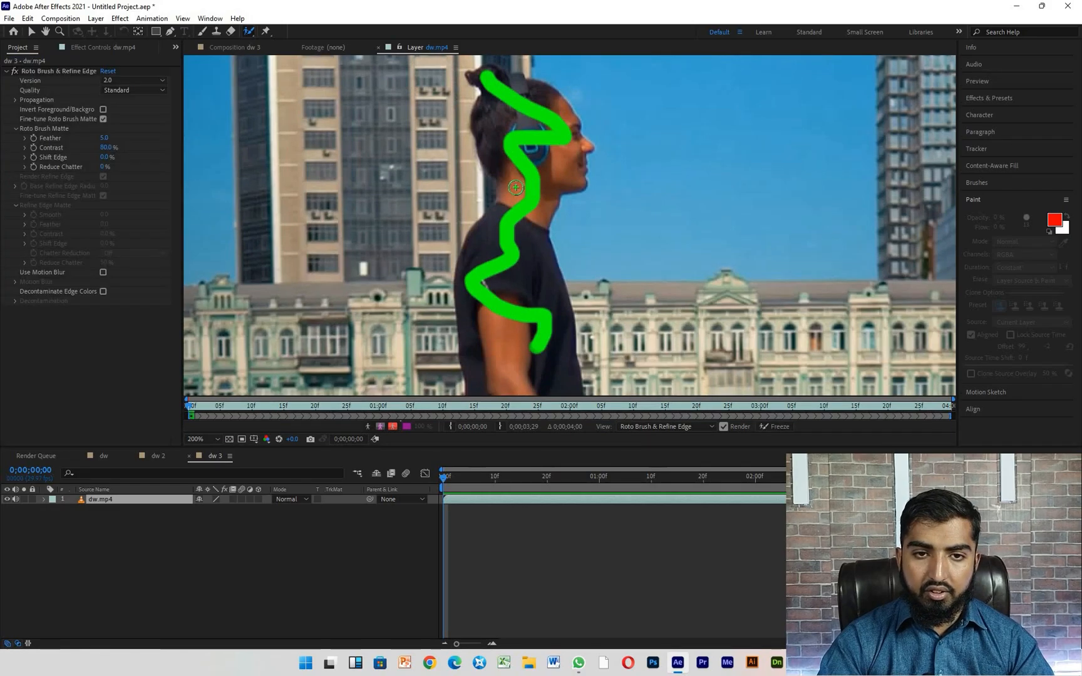
pyautogui.scroll(1, 524, 130)
pyautogui.scroll(-3, 524, 129)
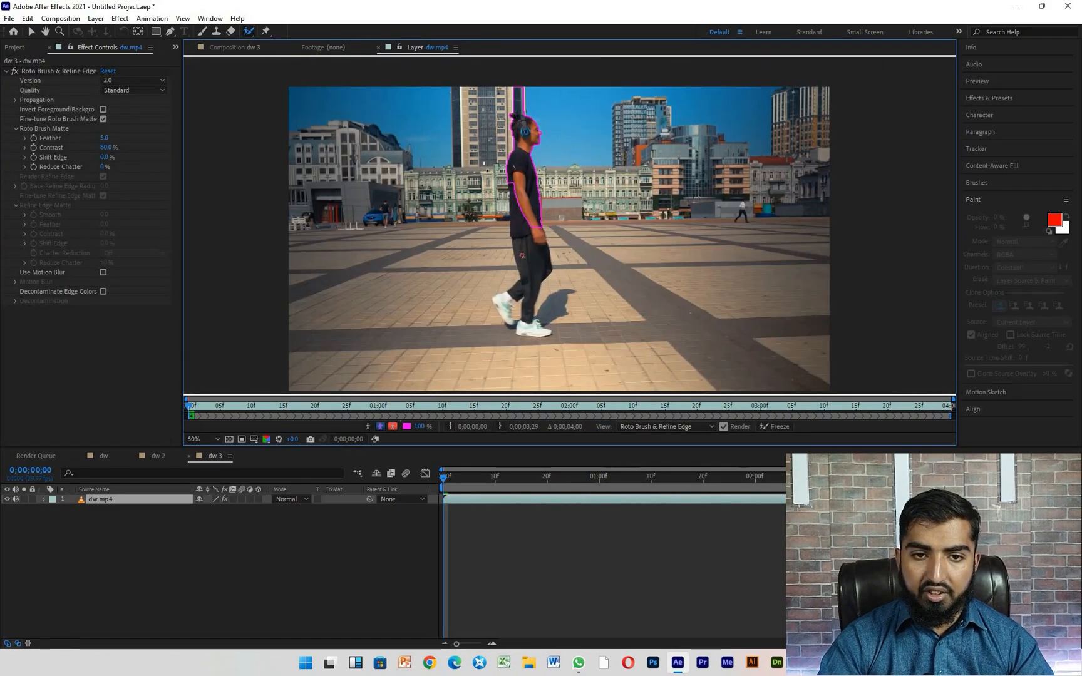
# - Extend the Roto Brush foreground selection down over the man's trousers, legs and shoes
pyautogui.scroll(1, 524, 258)
pyautogui.moveTo(524, 159)
pyautogui.mouseDown()
pyautogui.moveTo(551, 289)
pyautogui.moveTo(531, 324)
pyautogui.moveTo(480, 379)
pyautogui.mouseUp()
pyautogui.moveTo(544, 316); pyautogui.dragTo(541, 370)
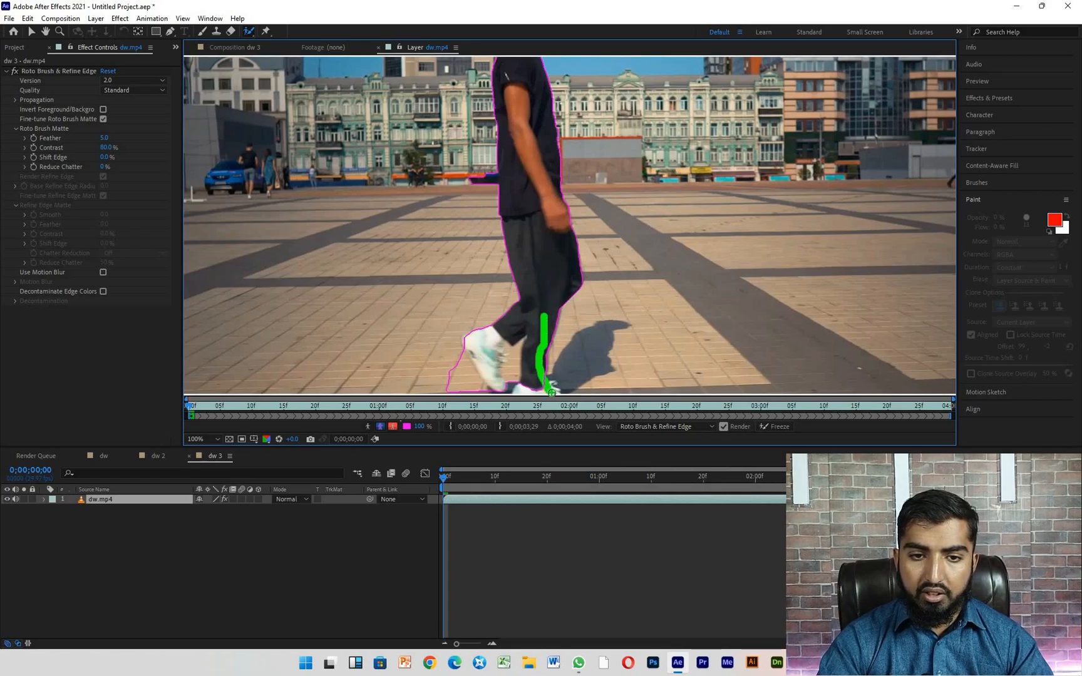
# - Subtract the pavement behind the raised rear shoe and between the lower legs from the Roto Brush selection
pyautogui.scroll(-2, 540, 238)
pyautogui.scroll(4, 550, 318)
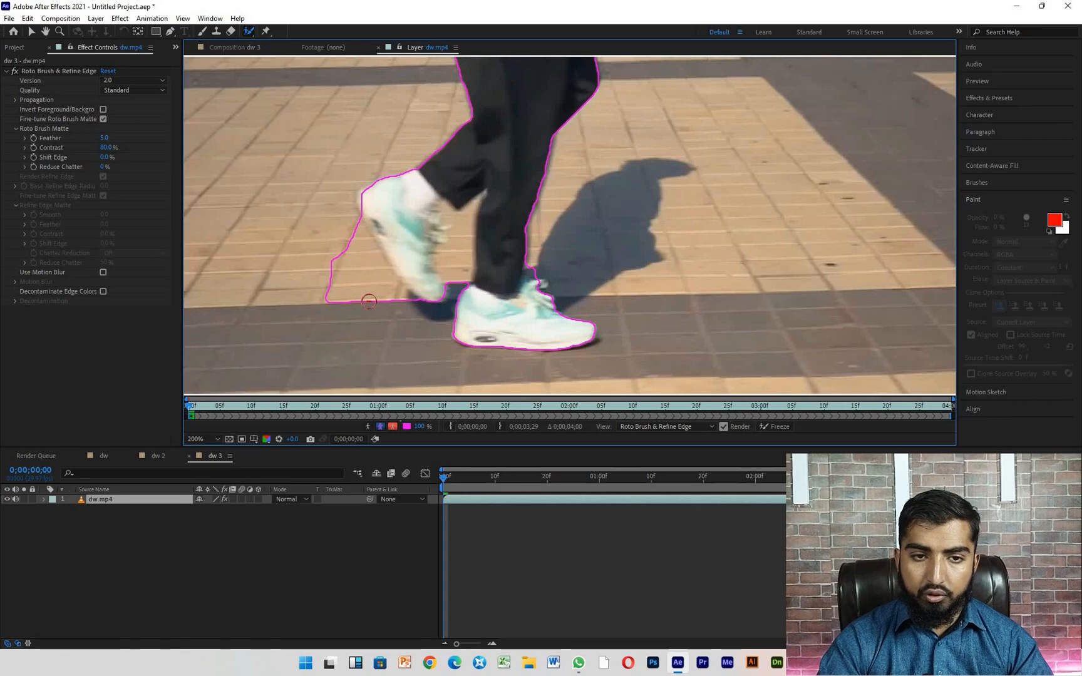
pyautogui.moveTo(357, 232)
pyautogui.mouseDown()
pyautogui.moveTo(393, 291)
pyautogui.moveTo(325, 291)
pyautogui.moveTo(352, 270)
pyautogui.mouseUp()
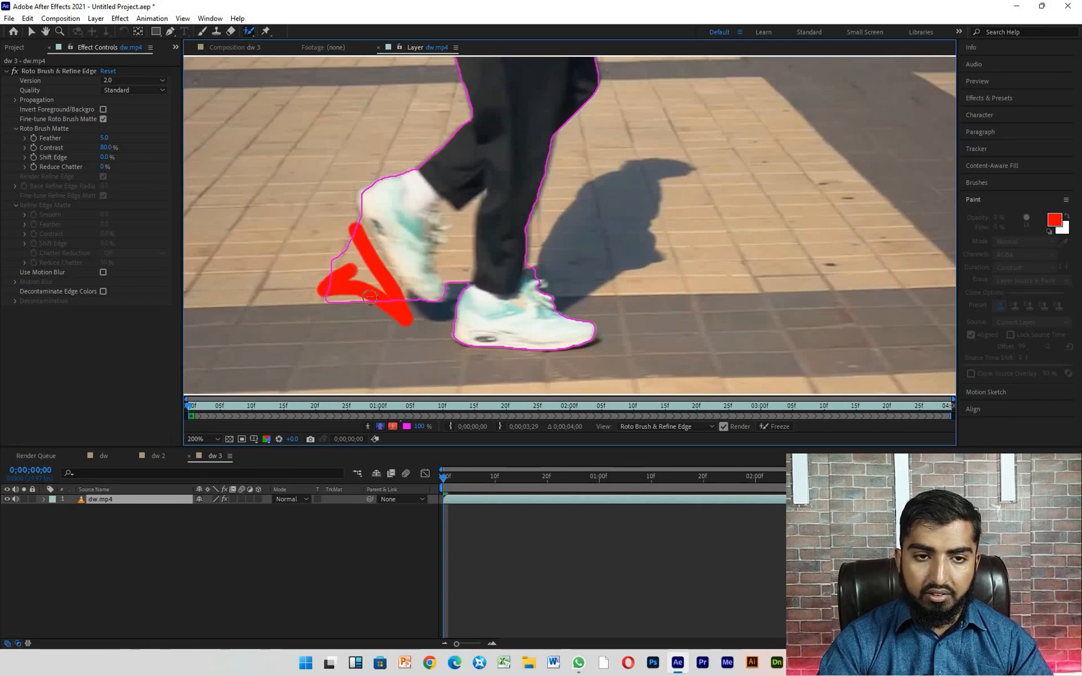
pyautogui.moveTo(458, 222); pyautogui.dragTo(457, 278)
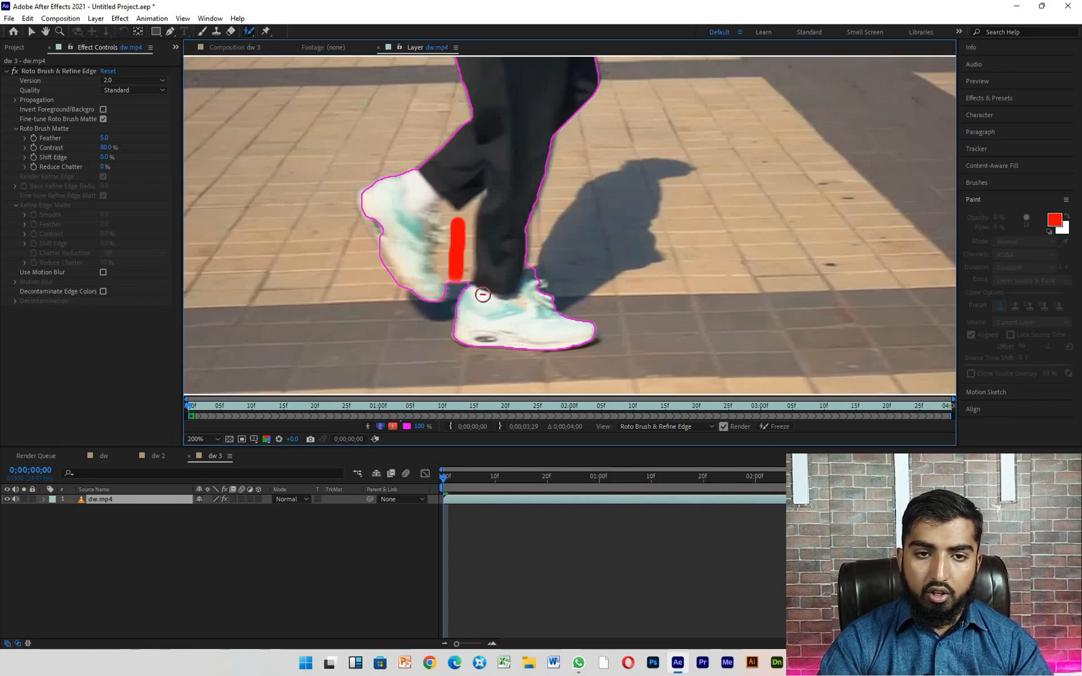
# - Subtract the strip of building above the man's head from the Roto Brush selection
pyautogui.scroll(-5, 489, 335)
pyautogui.scroll(5, 370, 294)
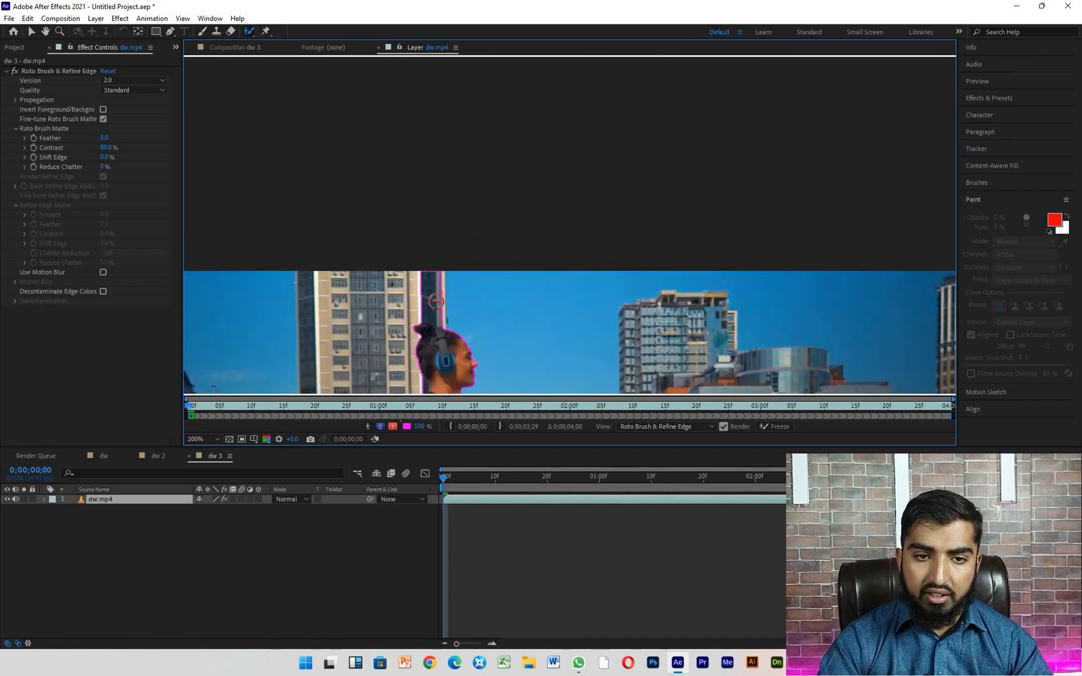
pyautogui.moveTo(369, 294)
pyautogui.mouseDown()
pyautogui.moveTo(432, 296)
pyautogui.moveTo(440, 323)
pyautogui.mouseUp()
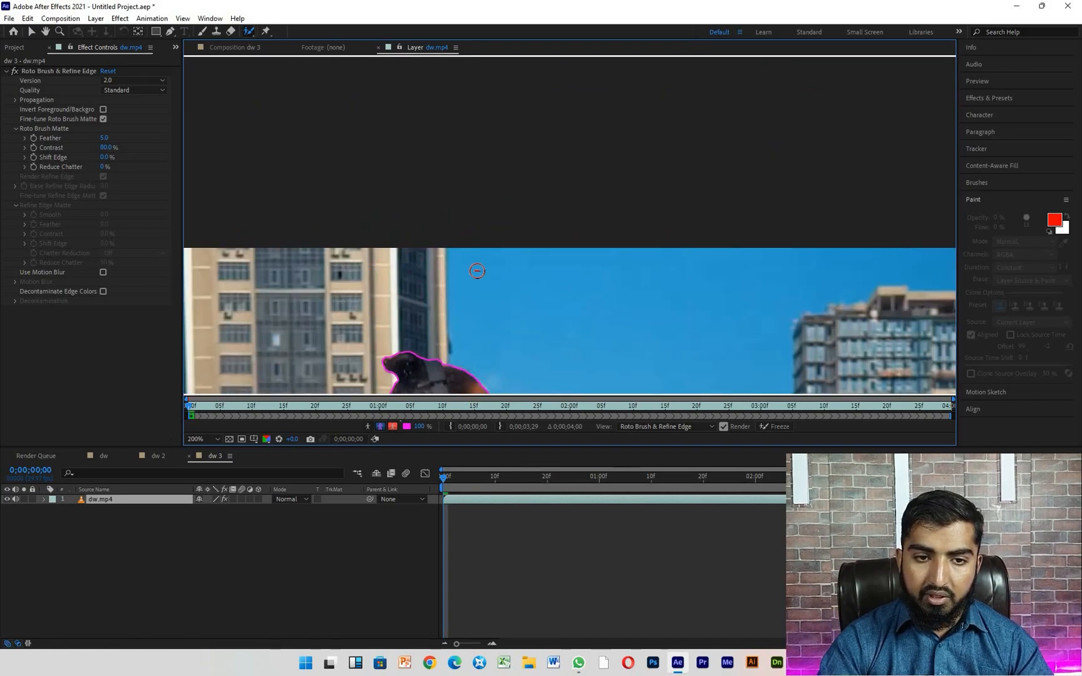
# - Subtract the dark background patch behind the man's lower back from the Roto Brush selection
pyautogui.scroll(-3, 498, 247)
pyautogui.scroll(5, 461, 364)
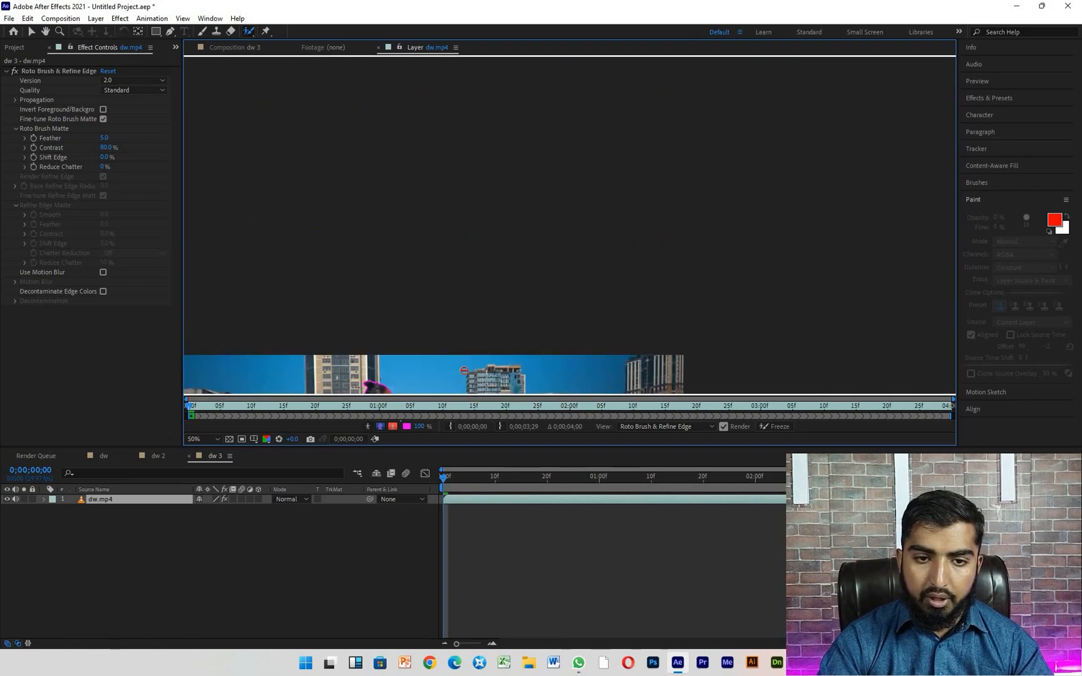
pyautogui.scroll(2, 461, 363)
pyautogui.moveTo(463, 300); pyautogui.dragTo(474, 181)
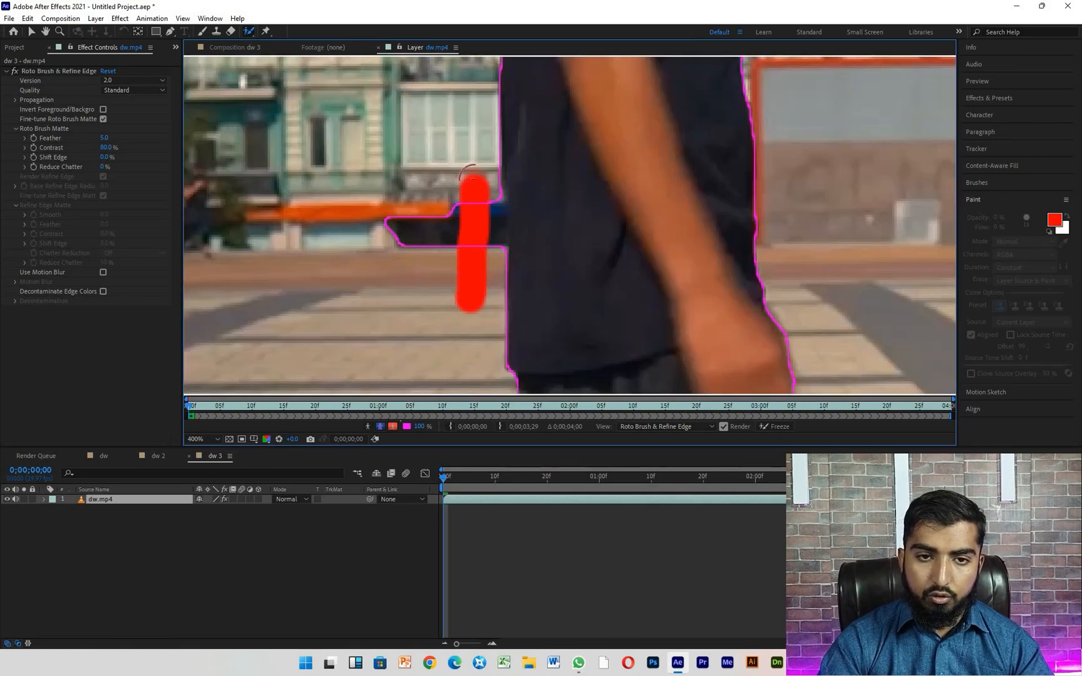
pyautogui.scroll(-6, 474, 182)
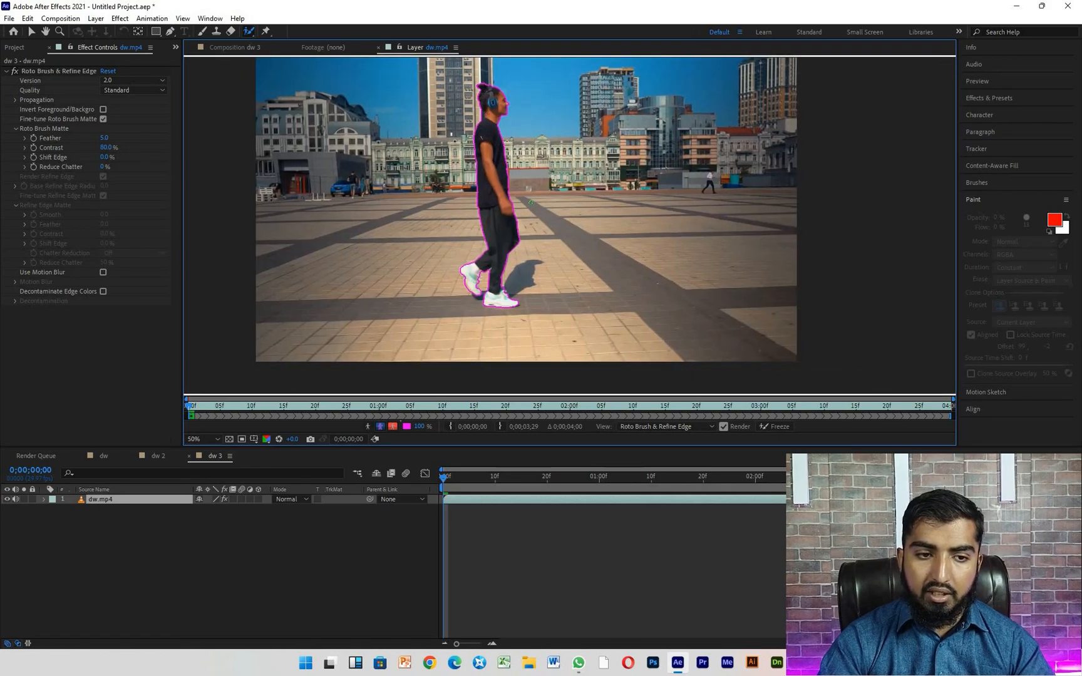
# - Preview the Roto Brush propagation over the first frames and examine the outline frame by frame, stopping at 0;00;00;05
pyautogui.press('space')
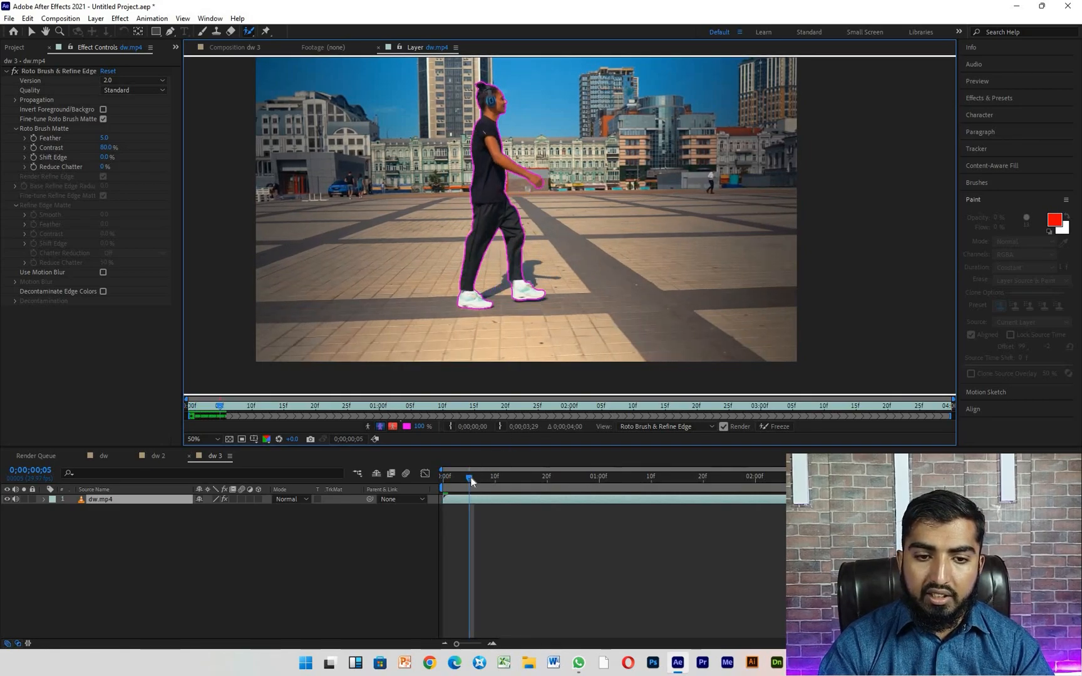
pyautogui.moveTo(468, 479); pyautogui.dragTo(464, 484)
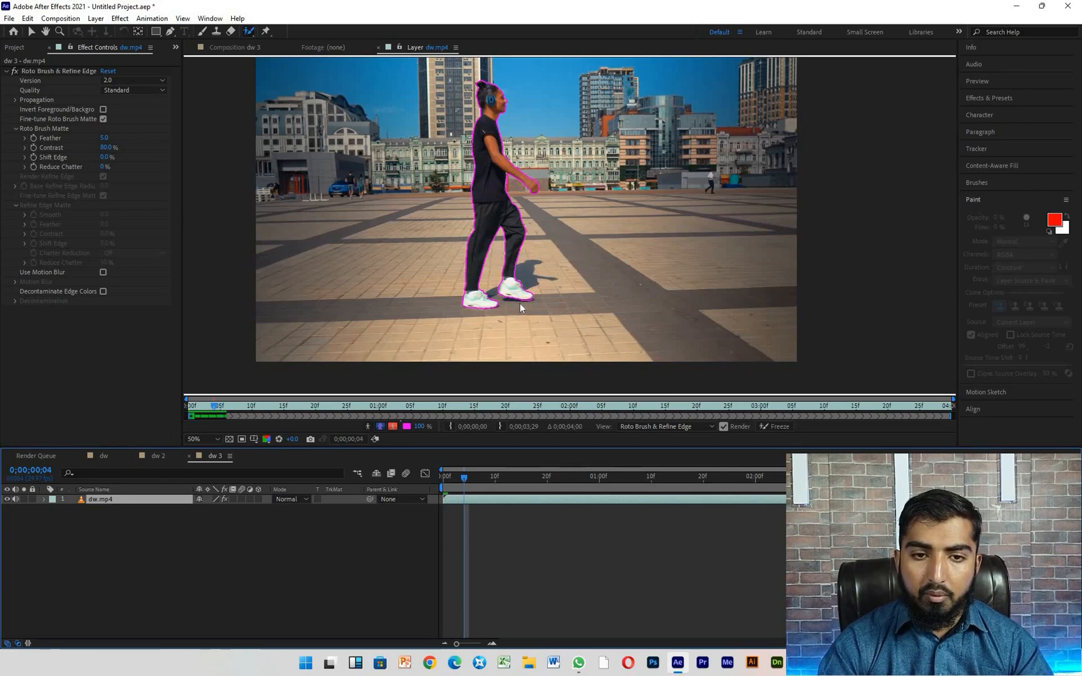
pyautogui.press('pagedown')
pyautogui.press('pagedown')
pyautogui.press('pagedown')
pyautogui.press('pagedown')
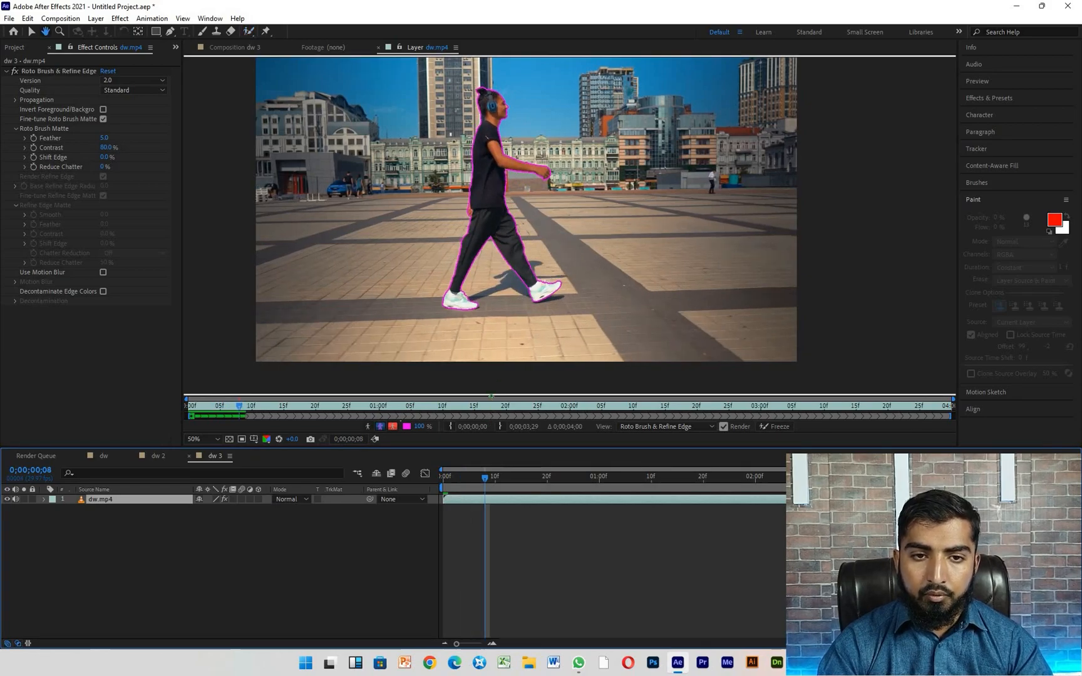
pyautogui.press('pageup')
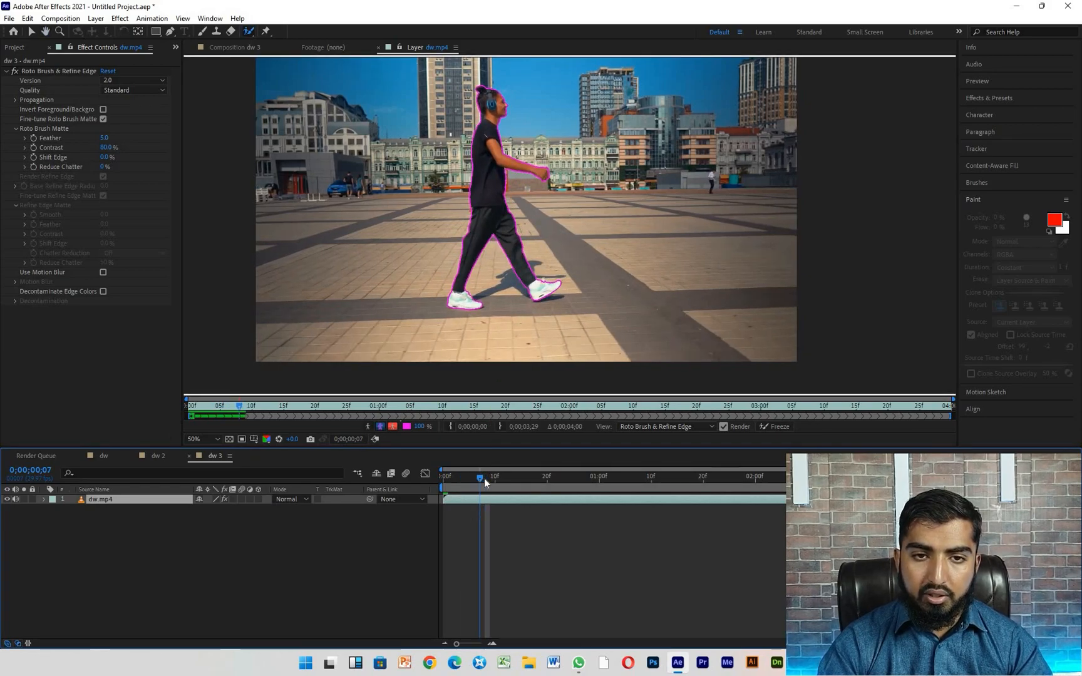
pyautogui.press('pageup')
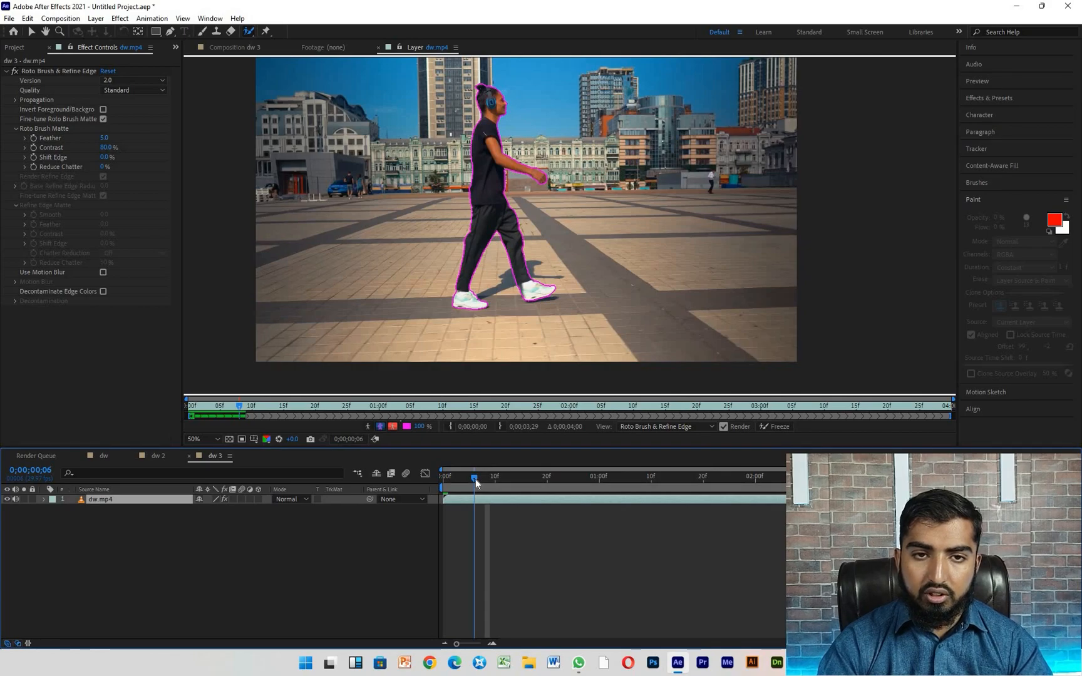
pyautogui.press('pageup')
pyautogui.scroll(2, 501, 239)
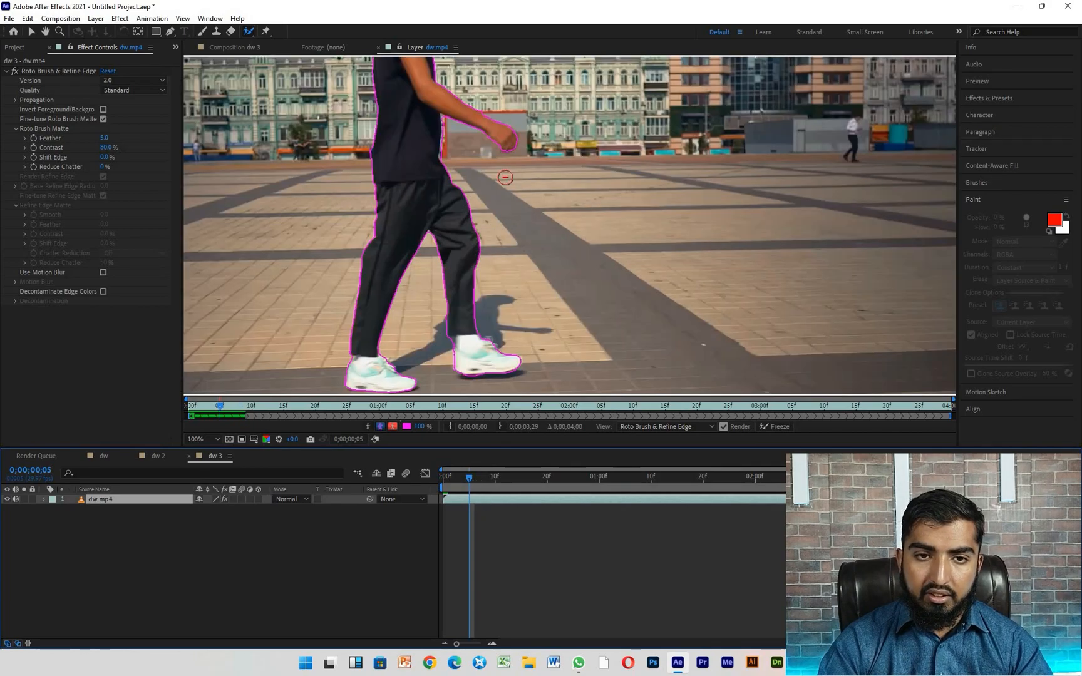
# - Subtract the background gap between the man's torso and his extended forearm from the Roto Brush selection at 0;00;00;05
pyautogui.scroll(2, 505, 178)
pyautogui.moveTo(521, 149)
pyautogui.mouseDown()
pyautogui.moveTo(527, 230)
pyautogui.moveTo(510, 294)
pyautogui.mouseUp()
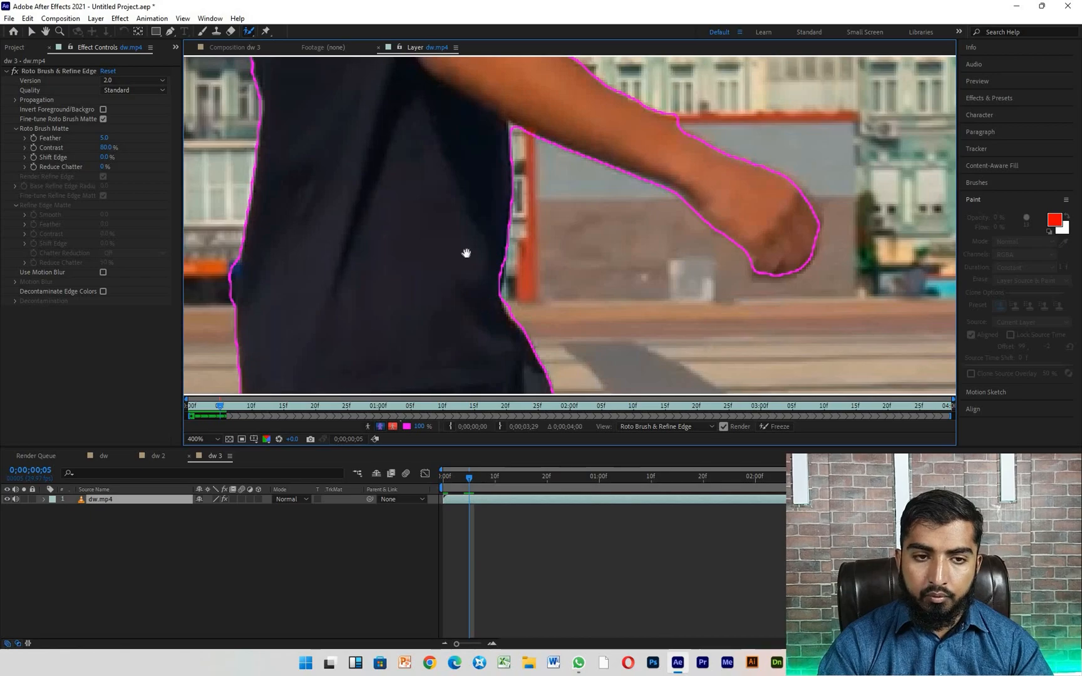
pyautogui.press('h')
pyautogui.scroll(-6, 466, 249)
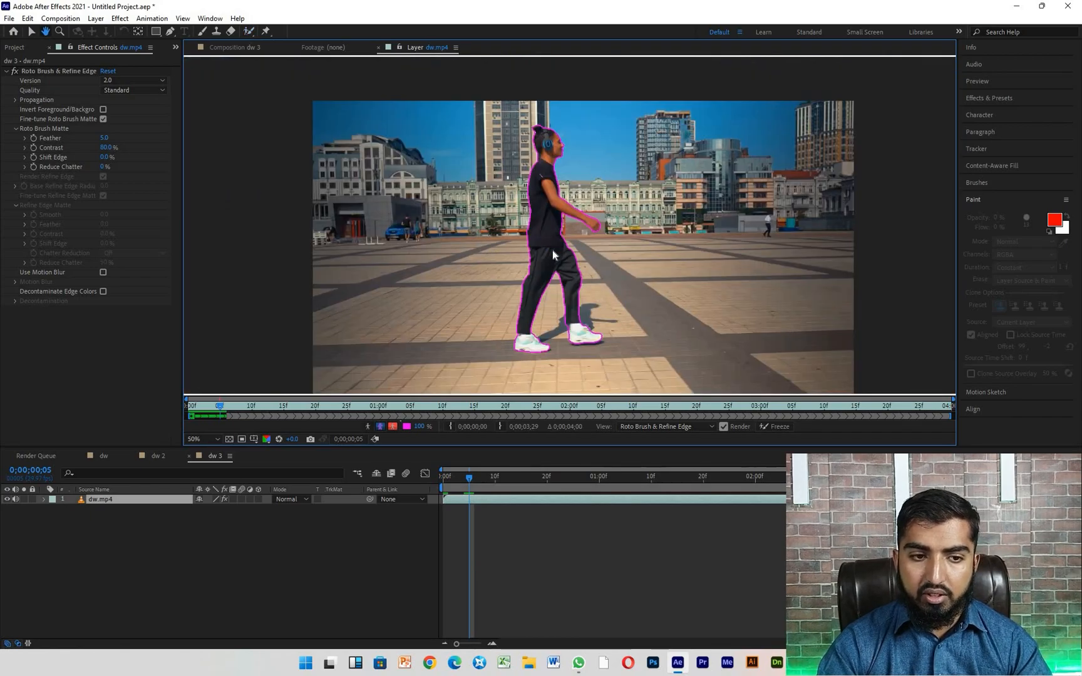
# - Propagate the Roto Brush selection, go to 0;00;01;13 and subtract the pavement below the rear hand, behind the thigh
pyautogui.press('space')
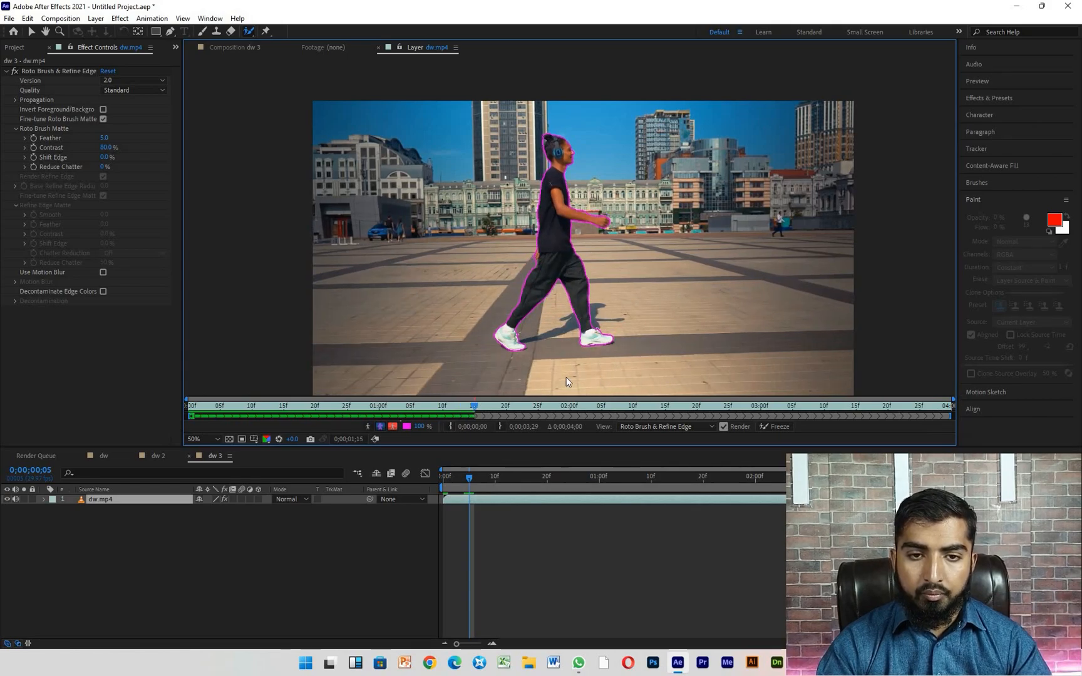
pyautogui.click(678, 480)
pyautogui.moveTo(676, 481); pyautogui.dragTo(668, 478)
pyautogui.scroll(5, 543, 281)
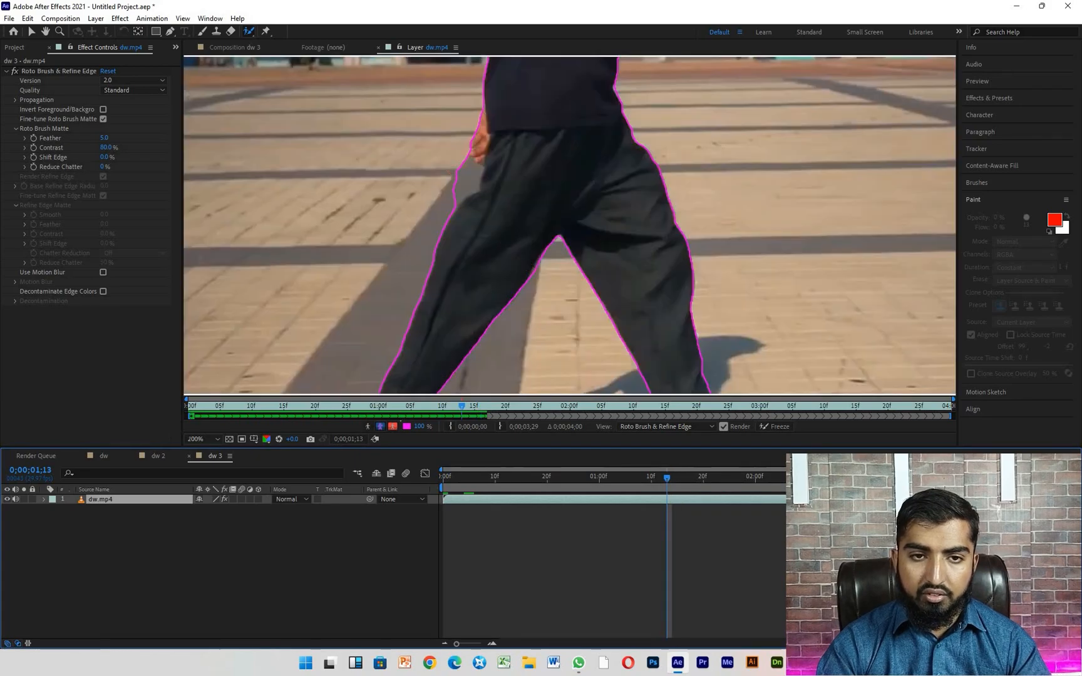
pyautogui.moveTo(473, 167)
pyautogui.mouseDown()
pyautogui.moveTo(513, 223)
pyautogui.moveTo(501, 276)
pyautogui.mouseUp()
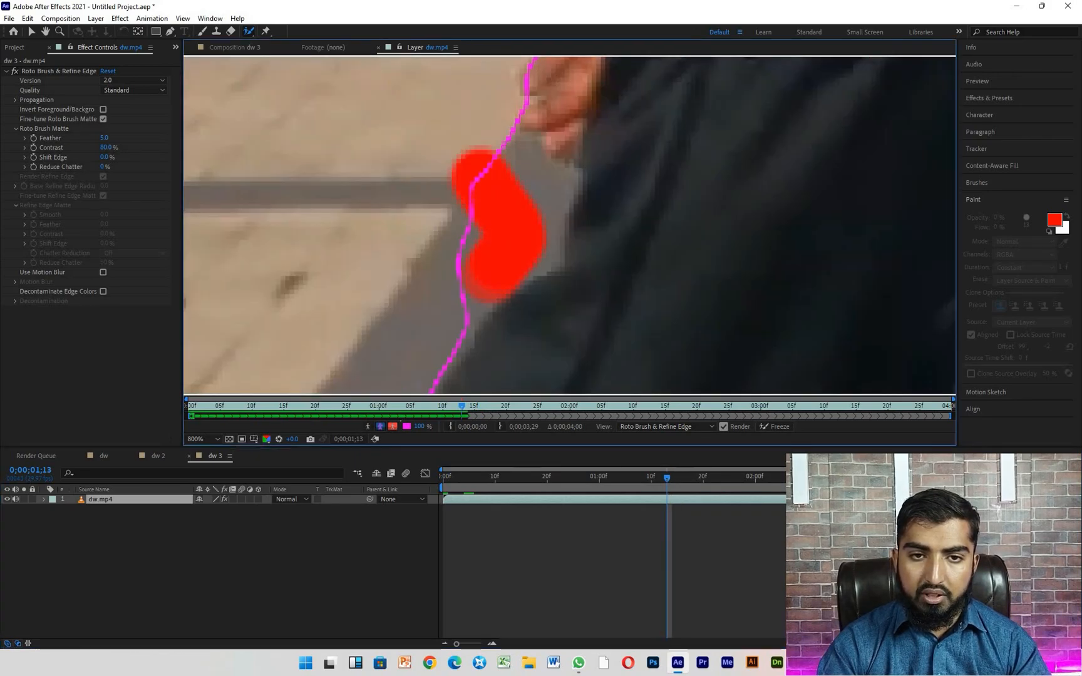
pyautogui.scroll(-8, 500, 251)
# - Subtract the narrow strip of building behind the man's neck, just above the shoulder, from the Roto Brush selection
pyautogui.scroll(5, 569, 183)
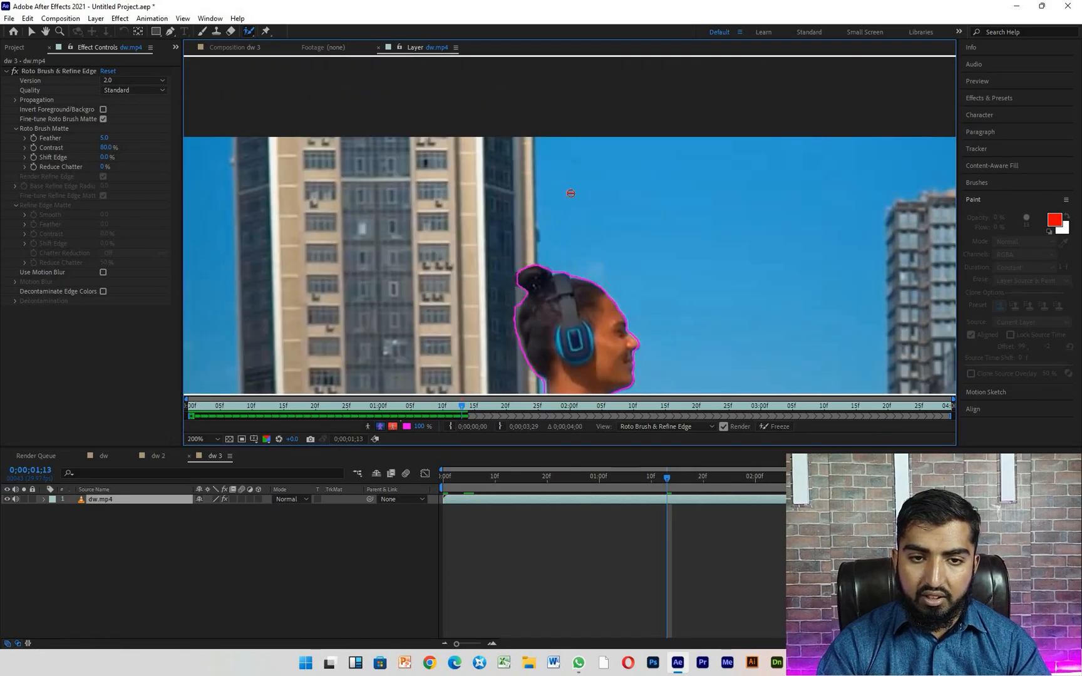
pyautogui.scroll(-4, 570, 236)
pyautogui.scroll(6, 535, 387)
pyautogui.scroll(2, 536, 387)
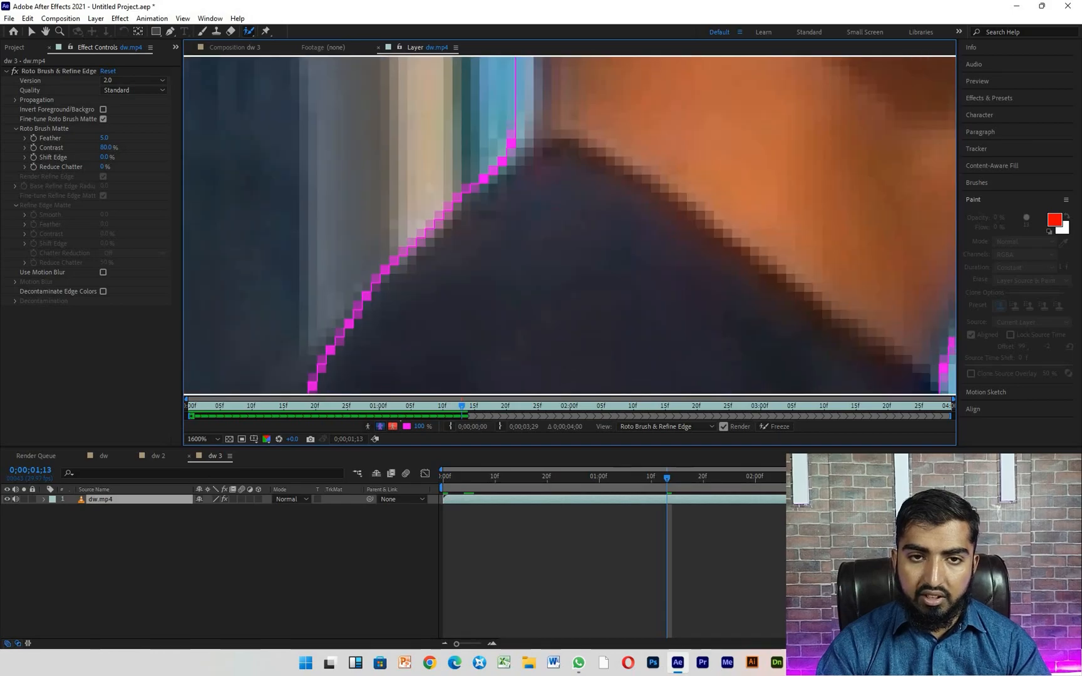
pyautogui.keyDown('alt'); pyautogui.click(466, 98); pyautogui.keyUp('alt')
pyautogui.scroll(-12, 567, 238)
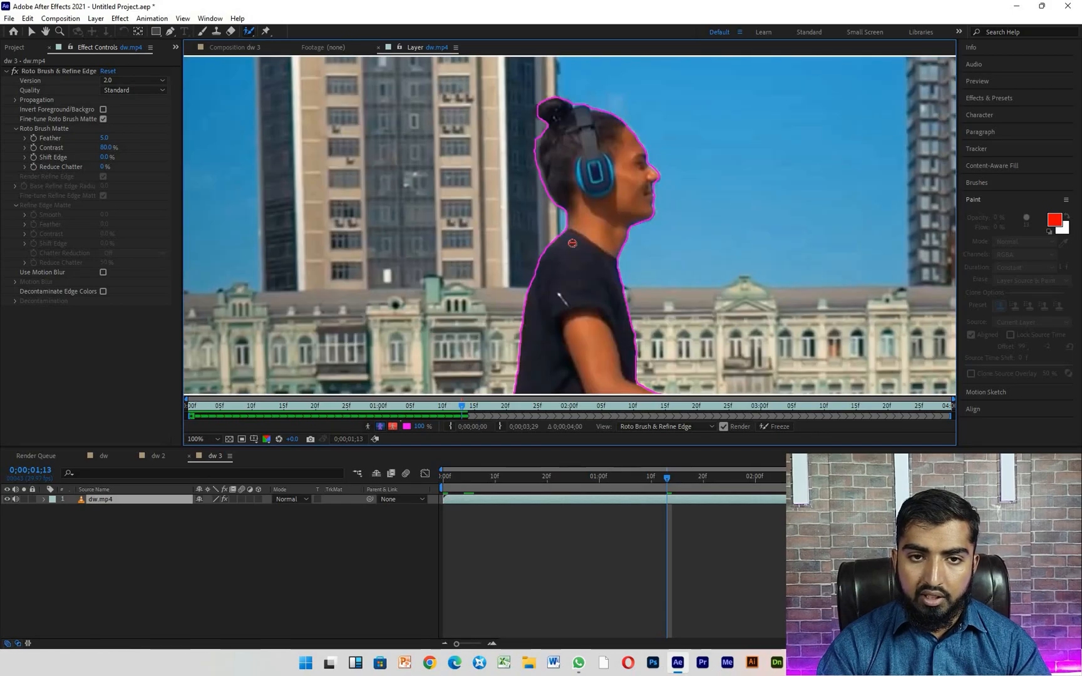
pyautogui.scroll(2, 620, 322)
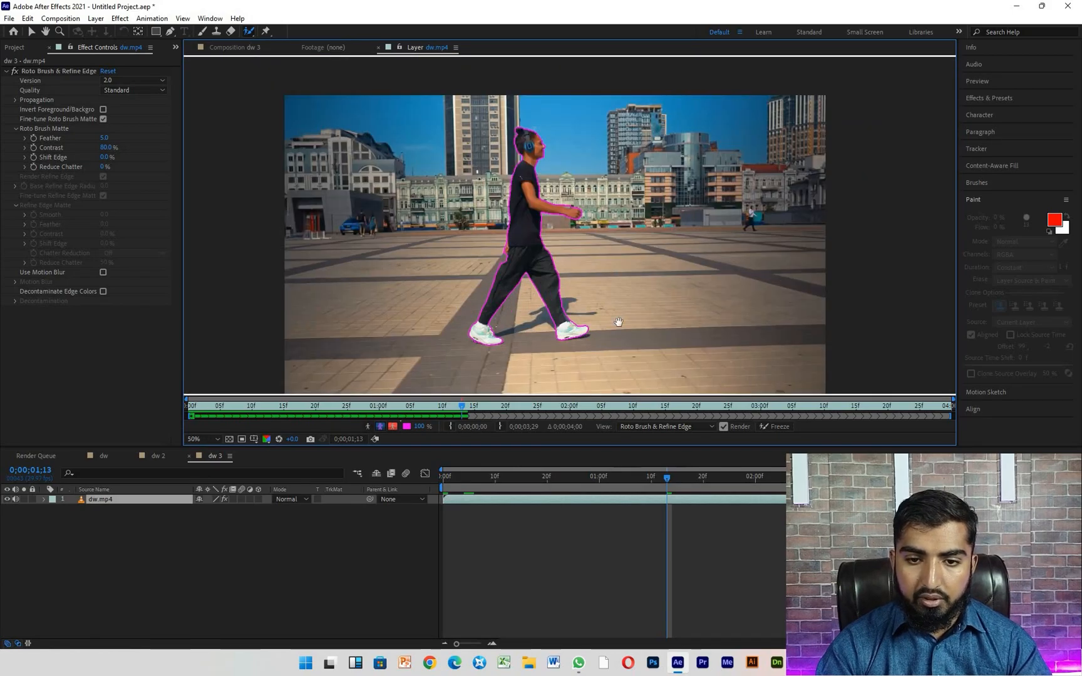
# - Advance frame by frame to 0;00;01;20 and subtract the dark shadow under the raised rear shoe from the selection
pyautogui.press('pagedown')
pyautogui.press('pagedown')
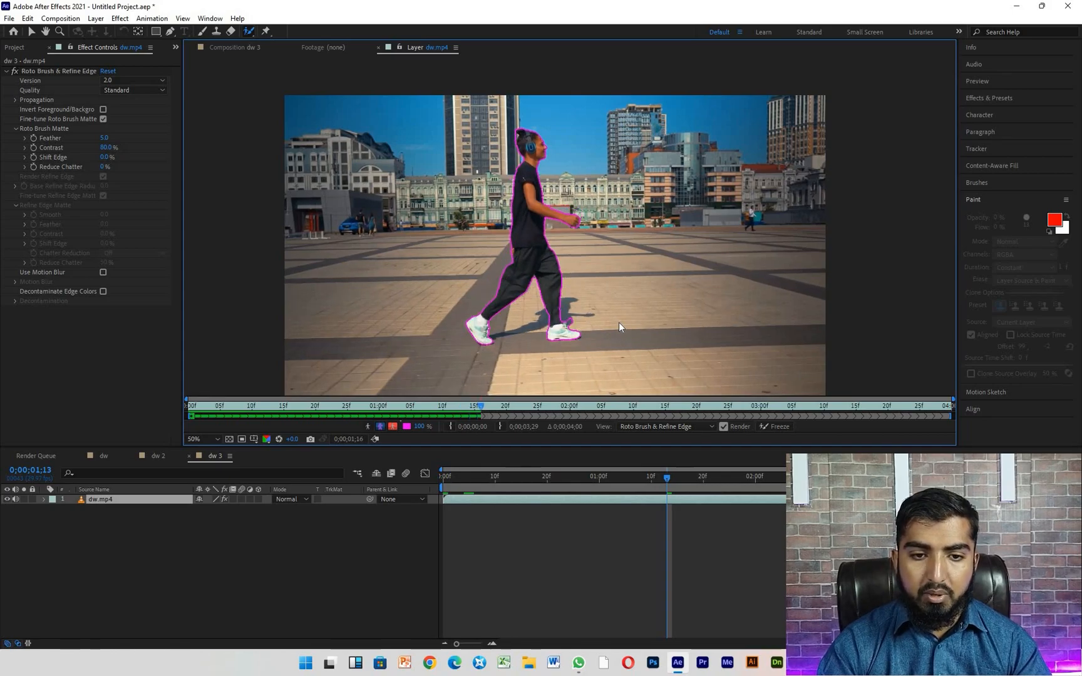
pyautogui.press('pagedown')
pyautogui.press('pagedown')
pyautogui.press('pagedown')
pyautogui.press('pagedown')
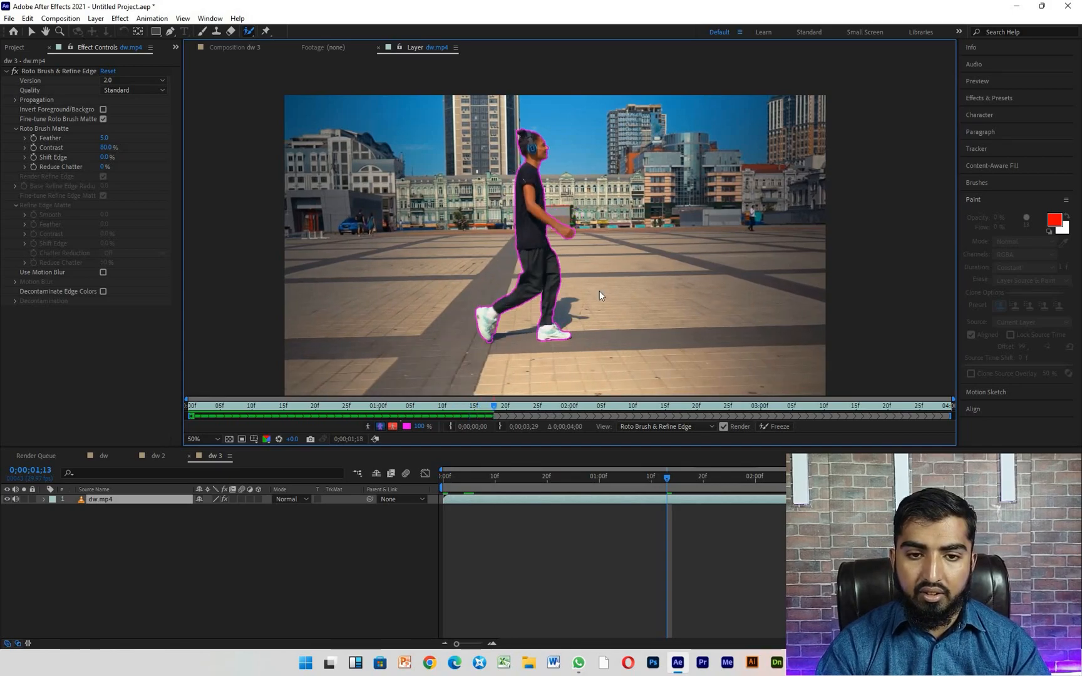
pyautogui.press('pagedown')
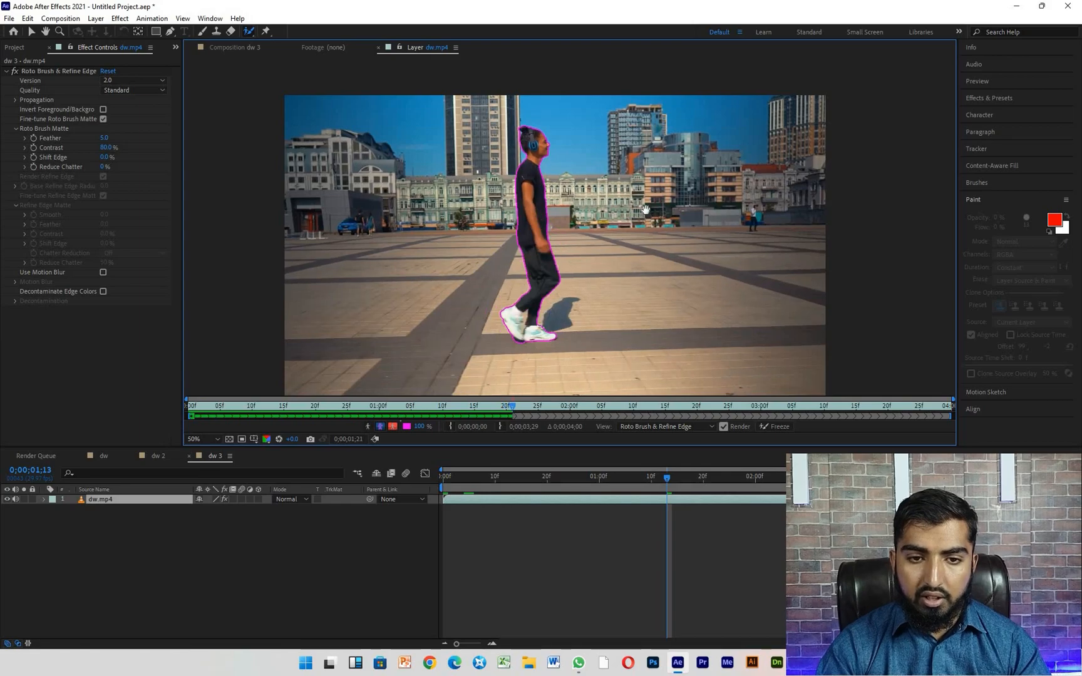
pyautogui.scroll(6, 526, 354)
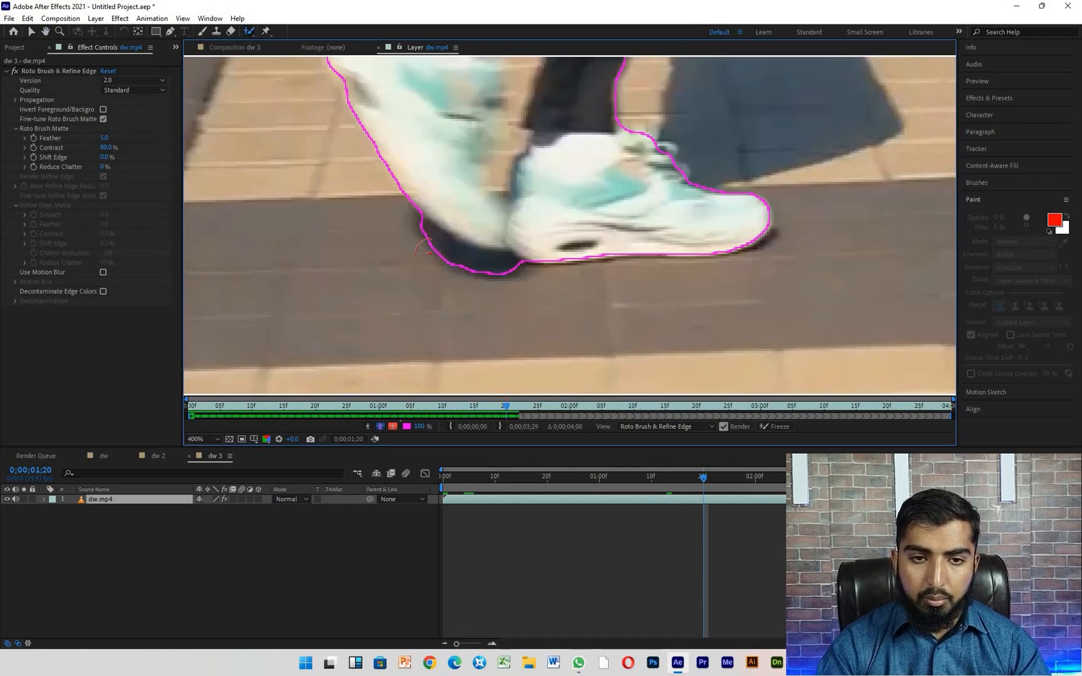
pyautogui.moveTo(444, 256); pyautogui.dragTo(516, 288)
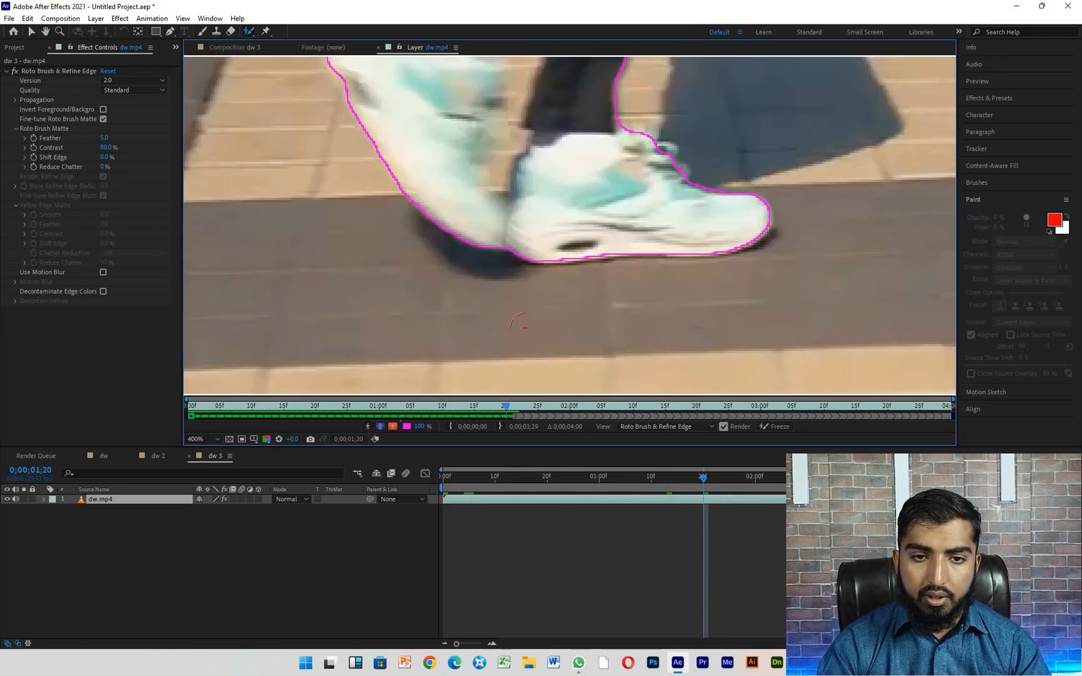
# - Subtract the pavement visible between the lower legs and between the two shoes from the Roto Brush selection
pyautogui.scroll(-4, 524, 331)
pyautogui.scroll(-2, 524, 330)
pyautogui.scroll(6, 523, 313)
pyautogui.moveTo(485, 160); pyautogui.dragTo(479, 212)
pyautogui.click(473, 266)
pyautogui.click(464, 288)
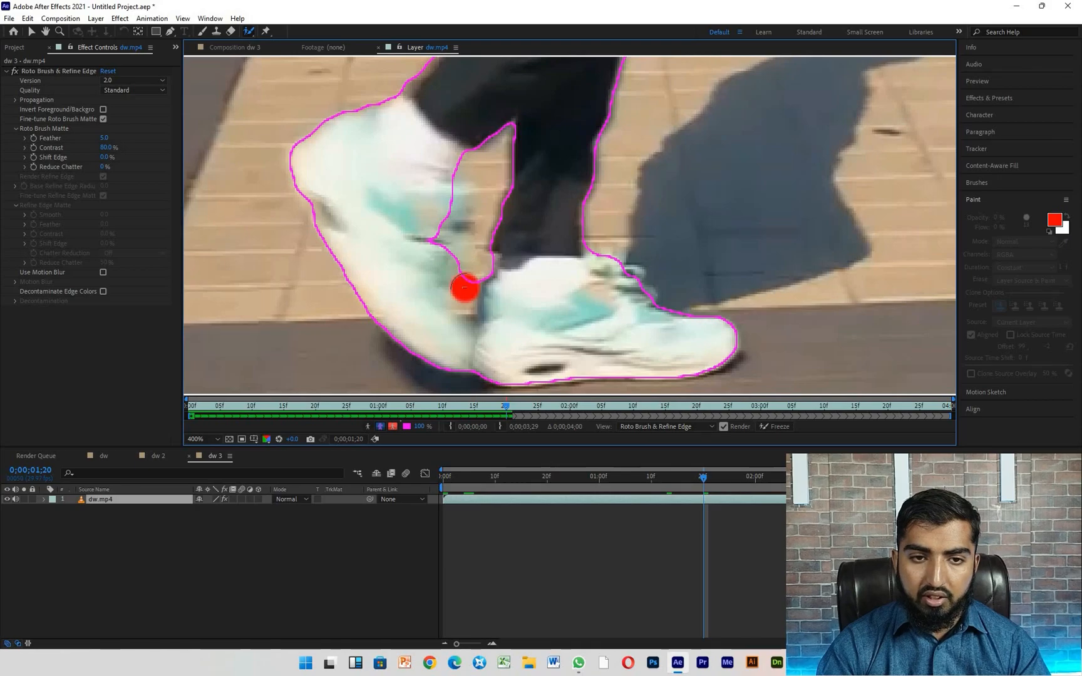
# - Add the cut-off front edge of the rear shoe and the heel edge of the front shoe back to the selection
pyautogui.moveTo(446, 205); pyautogui.dragTo(436, 269)
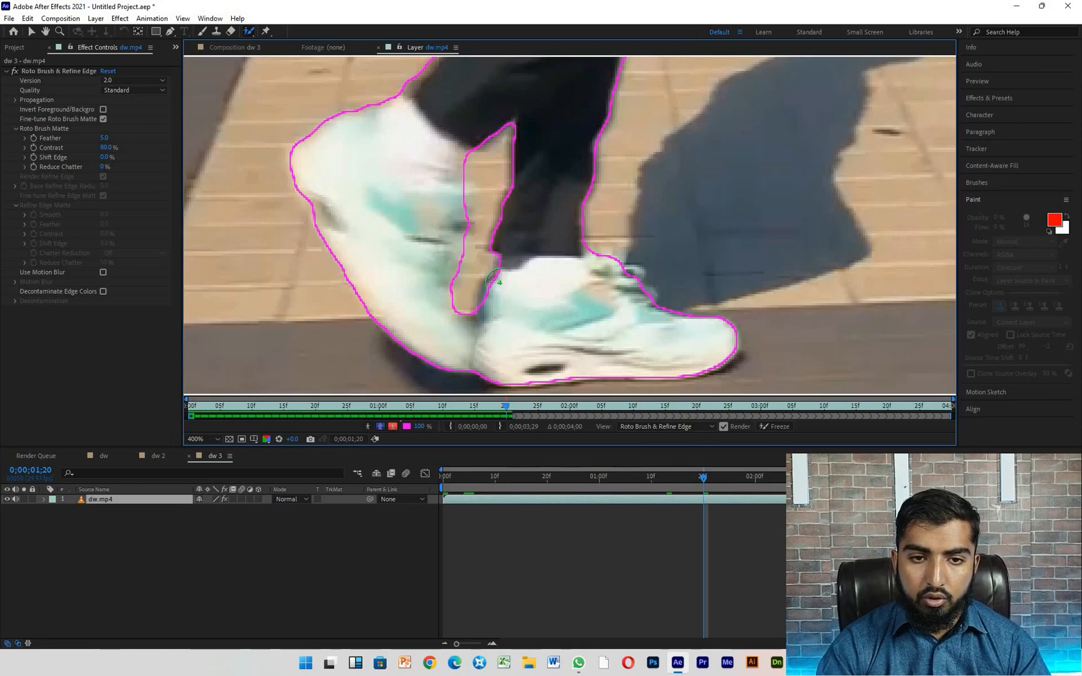
pyautogui.click(497, 287)
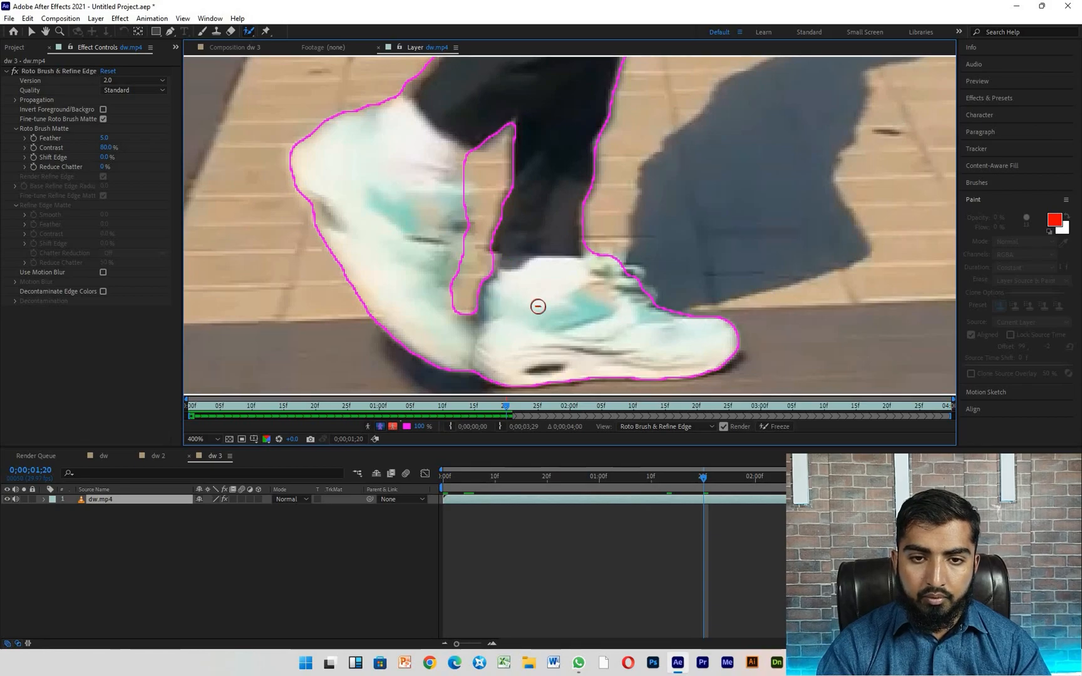
pyautogui.scroll(-5, 538, 307)
pyautogui.scroll(3, 550, 251)
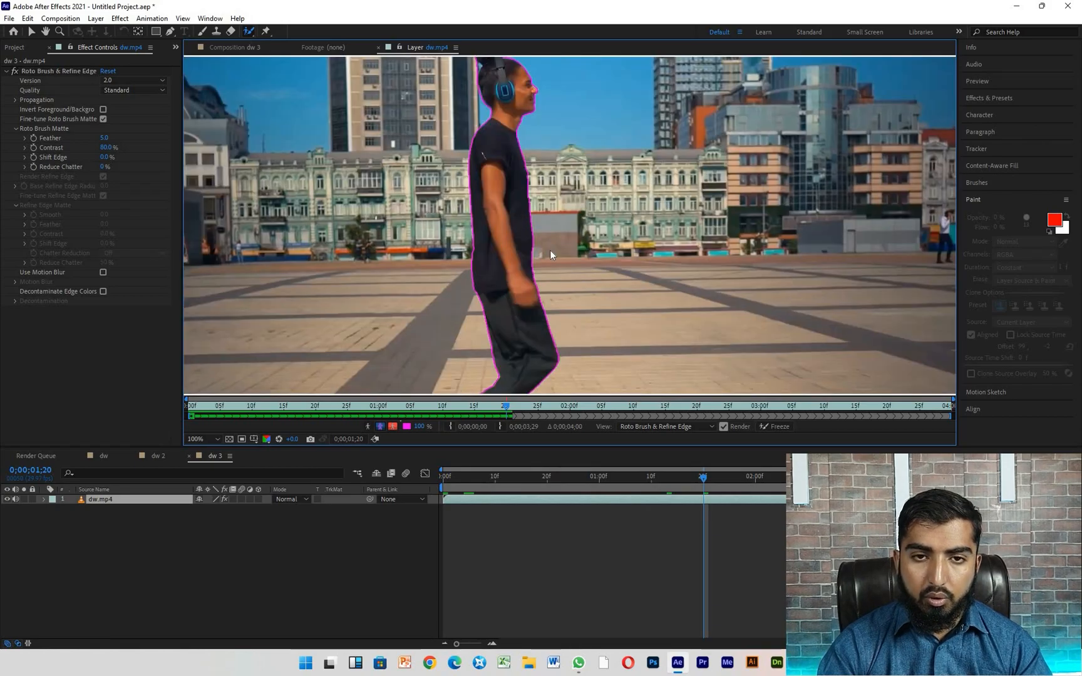
# - Advance frame by frame from 0;00;01;20 to the end of the clip to propagate the Roto Brush selection through the remaining frames
pyautogui.press('pagedown')
pyautogui.press('pagedown')
pyautogui.press('pagedown')
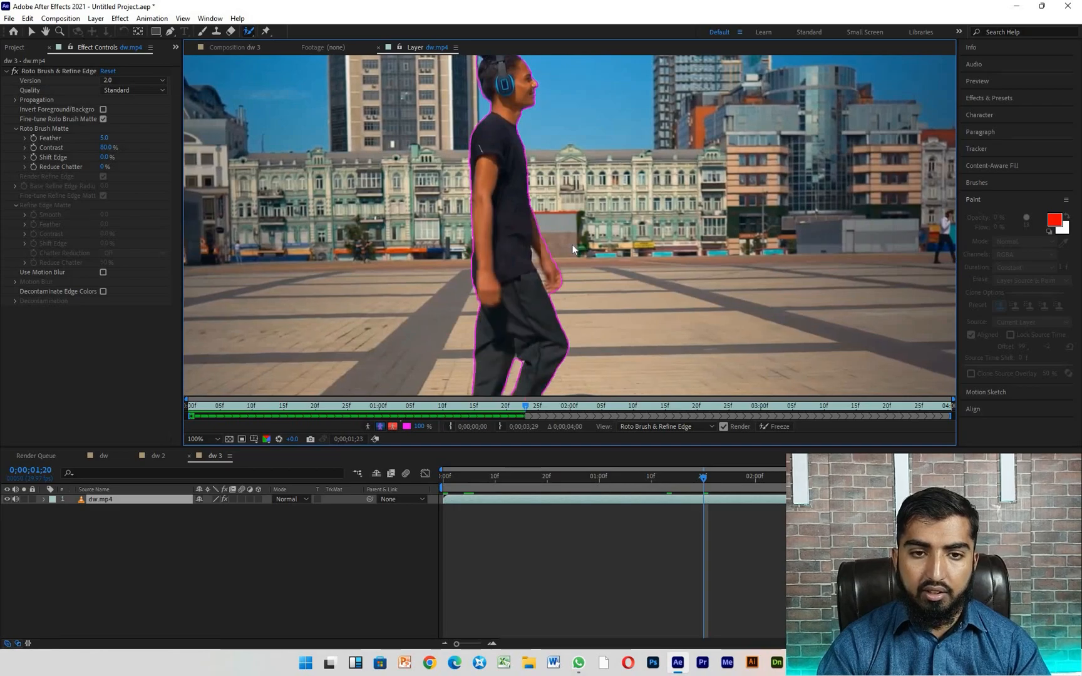
pyautogui.press('pagedown')
pyautogui.press('pagedown')
pyautogui.press('pagedown')
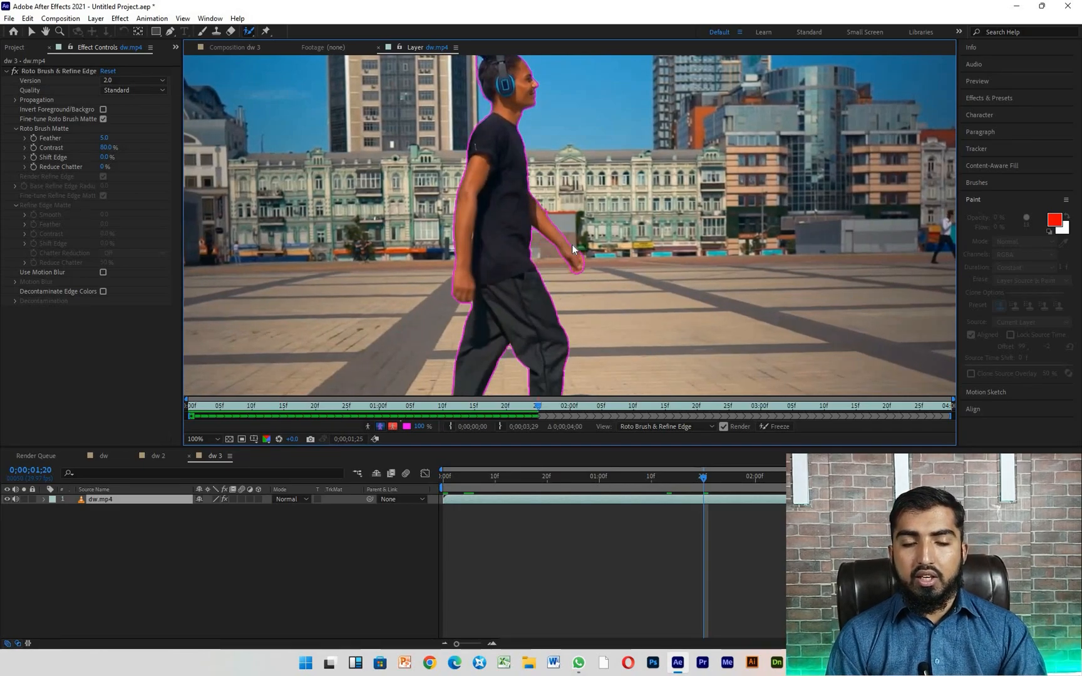
pyautogui.press('pagedown')
pyautogui.press('pagedown')
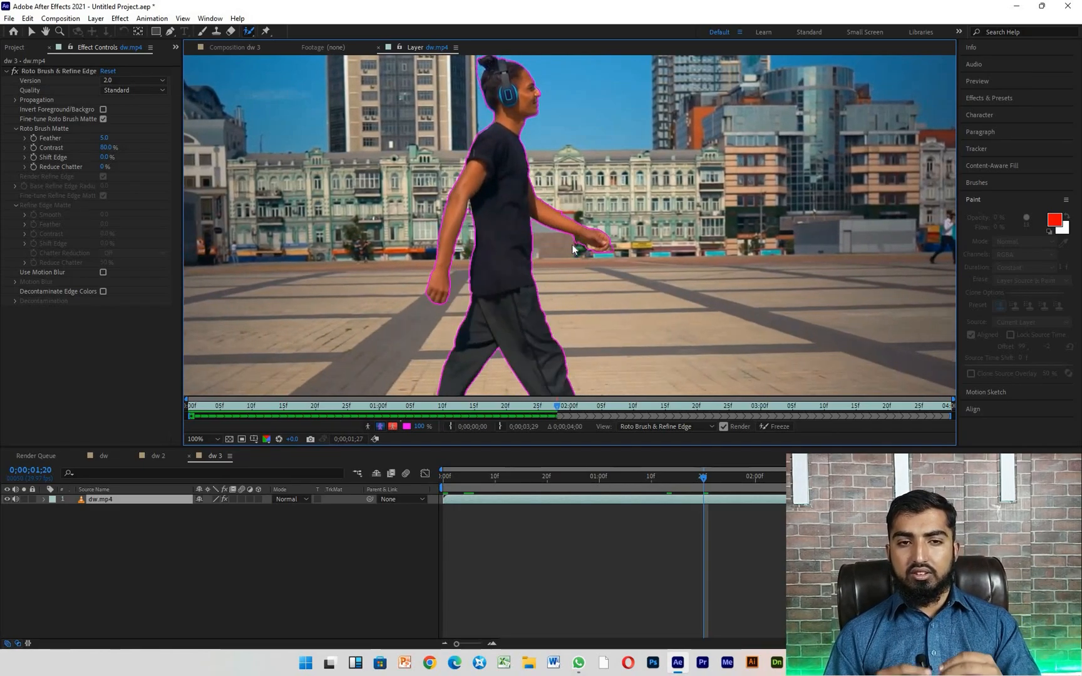
pyautogui.press('pagedown')
pyautogui.press('pagedown')
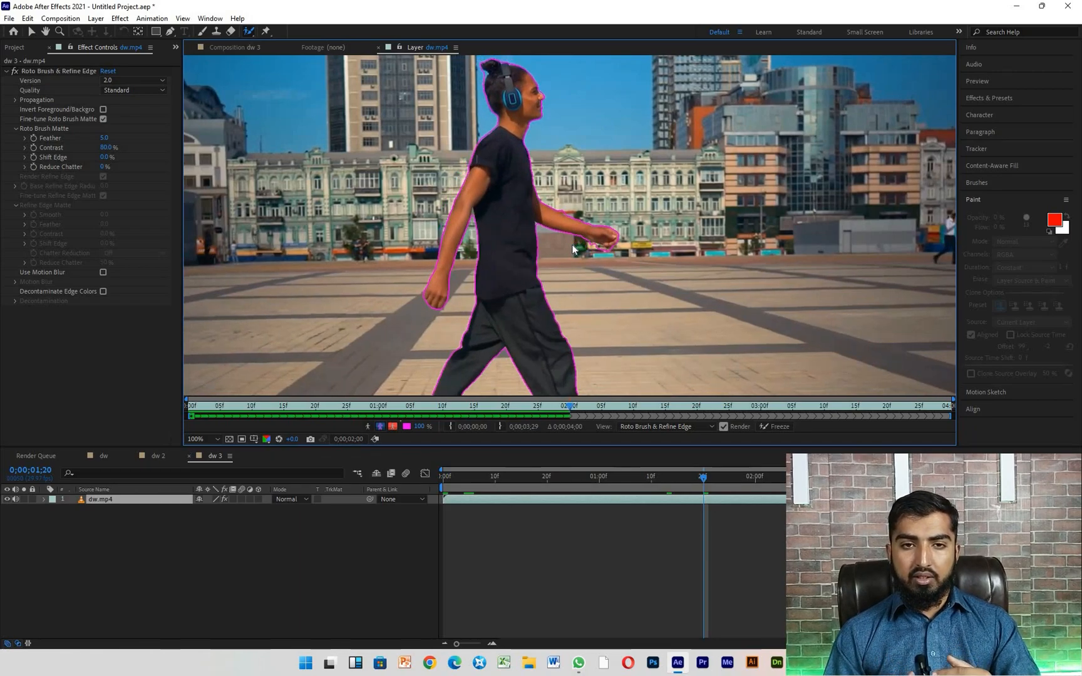
pyautogui.press('pagedown')
pyautogui.press('pagedown')
pyautogui.press('pagedown')
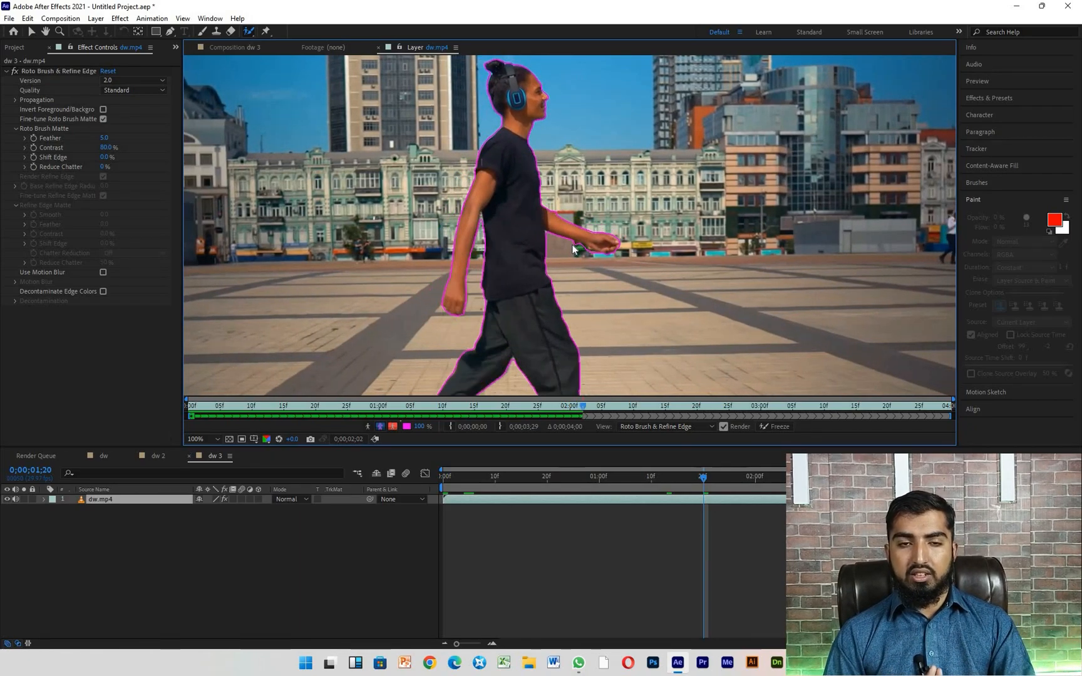
pyautogui.press('pagedown')
pyautogui.press('pagedown')
pyautogui.press('pagedown')
pyautogui.press('pagedown')
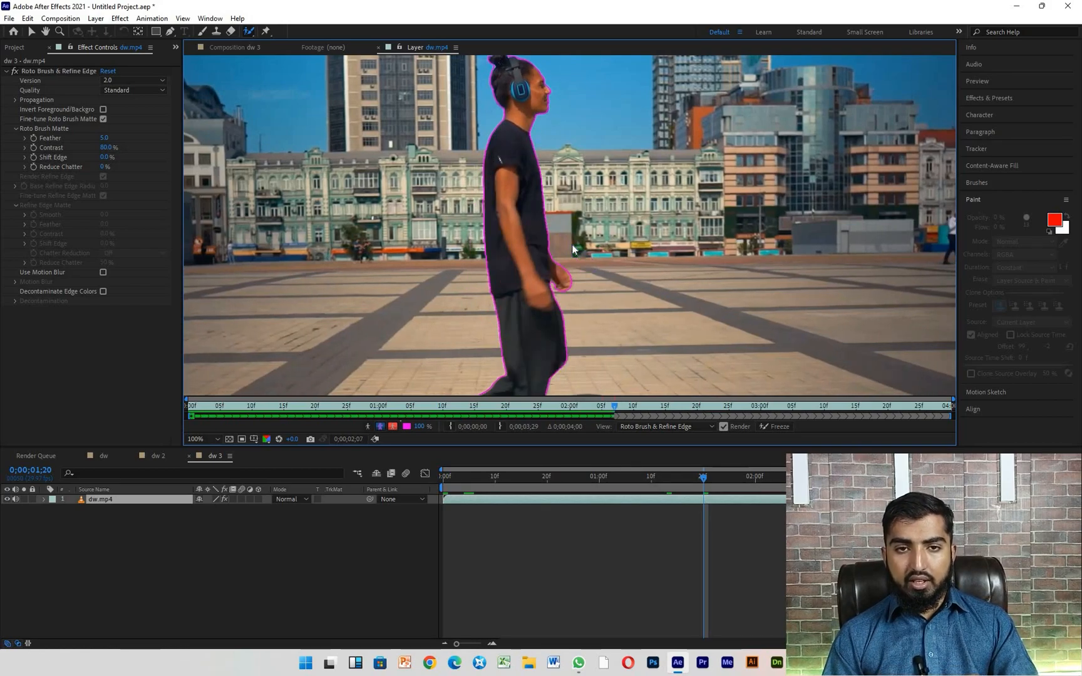
pyautogui.press('pagedown')
pyautogui.press('pagedown')
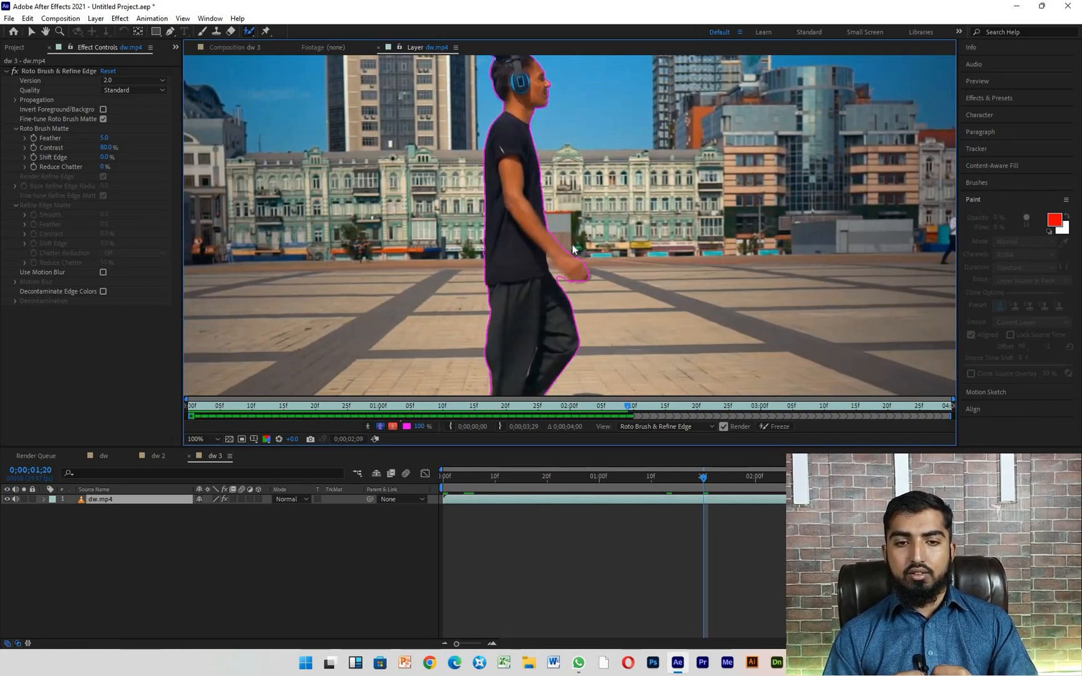
pyautogui.press('pagedown')
pyautogui.press('pagedown')
pyautogui.press('pagedown')
pyautogui.press('pagedown')
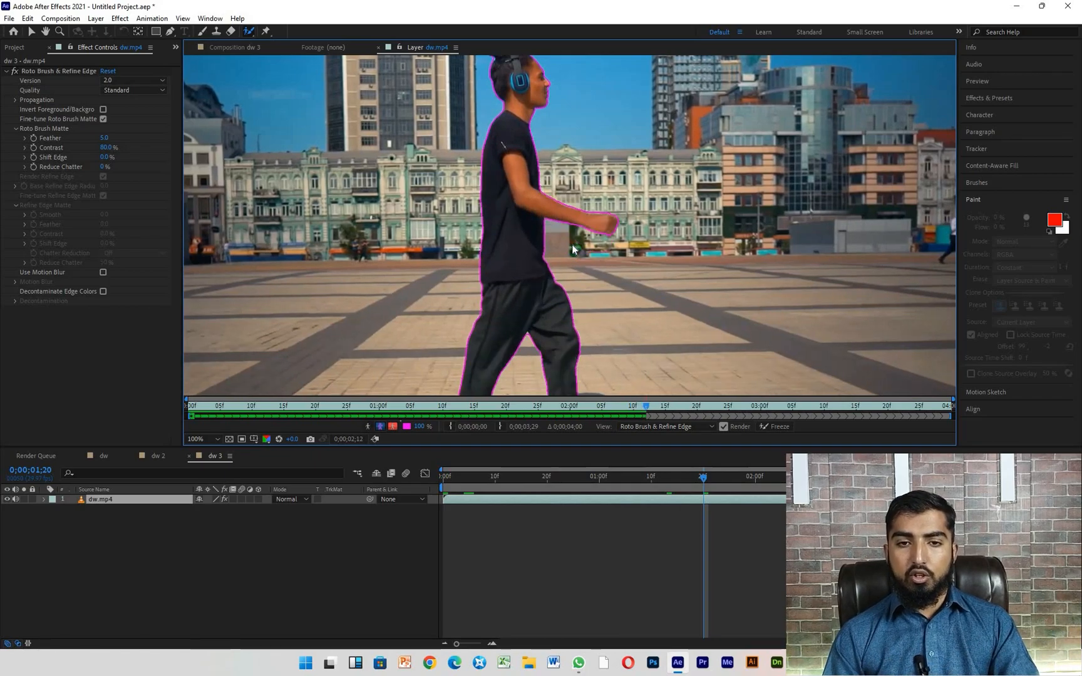
pyautogui.press('pagedown')
pyautogui.press('pagedown')
pyautogui.press('pagedown')
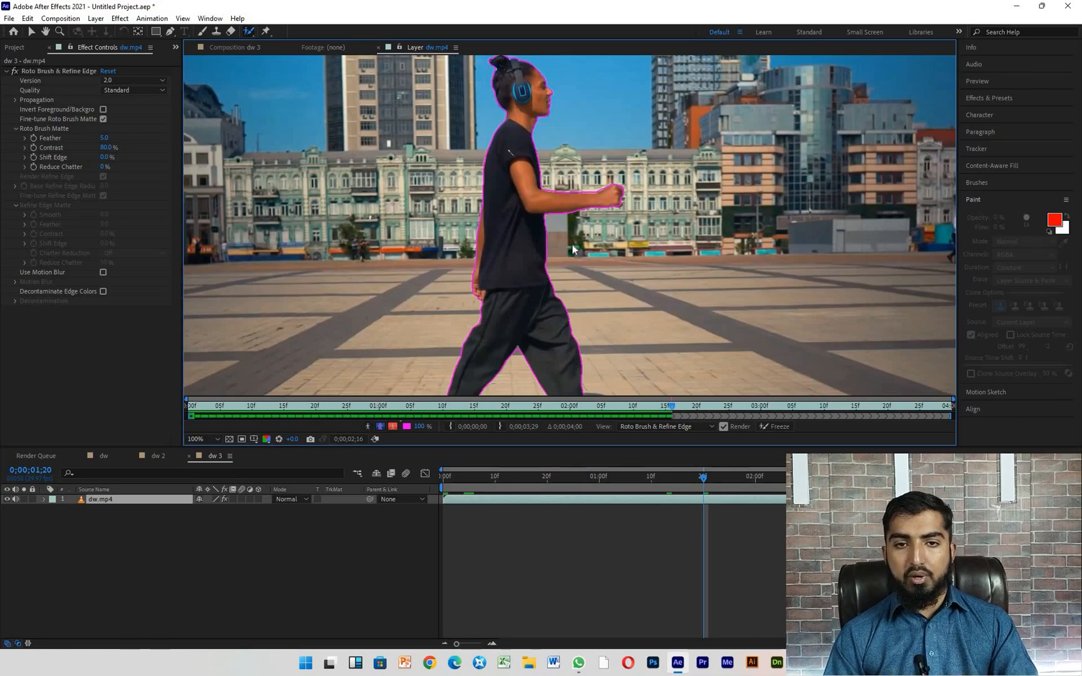
pyautogui.press('pagedown')
pyautogui.press('pagedown')
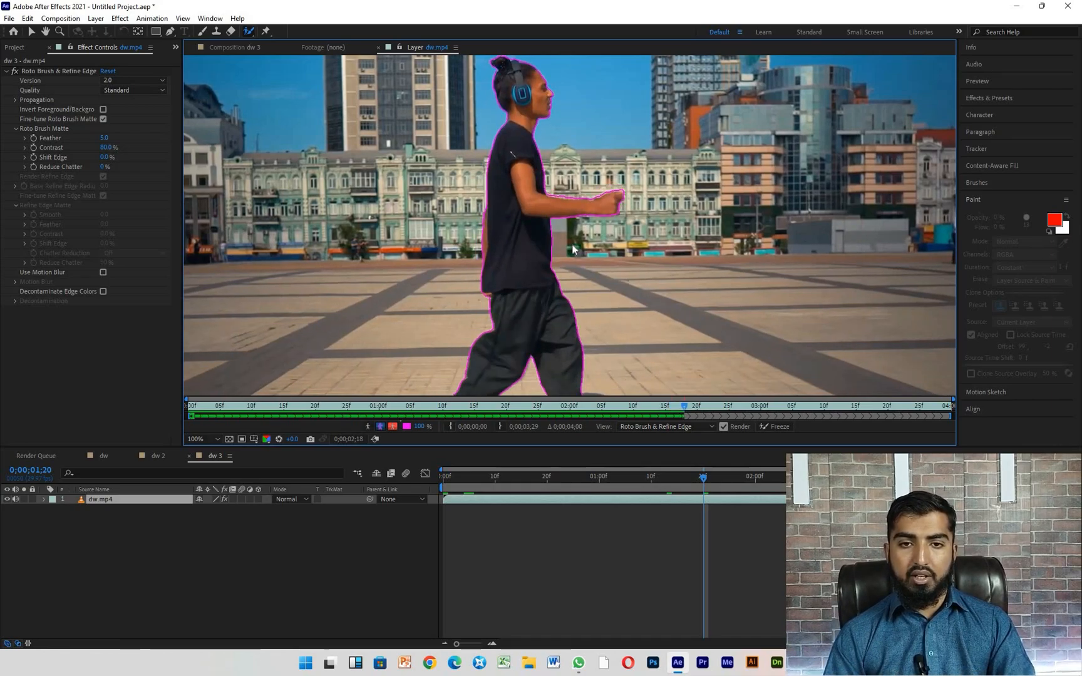
pyautogui.press('pagedown')
pyautogui.press('pagedown')
pyautogui.press('pagedown')
pyautogui.press('pagedown')
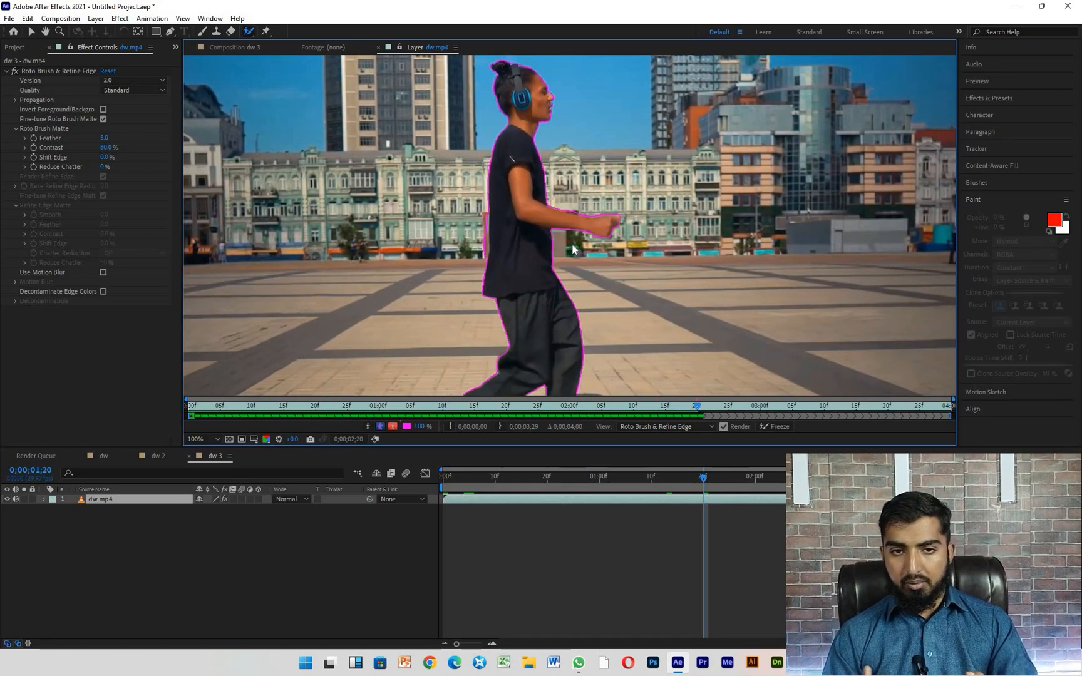
pyautogui.press('pagedown')
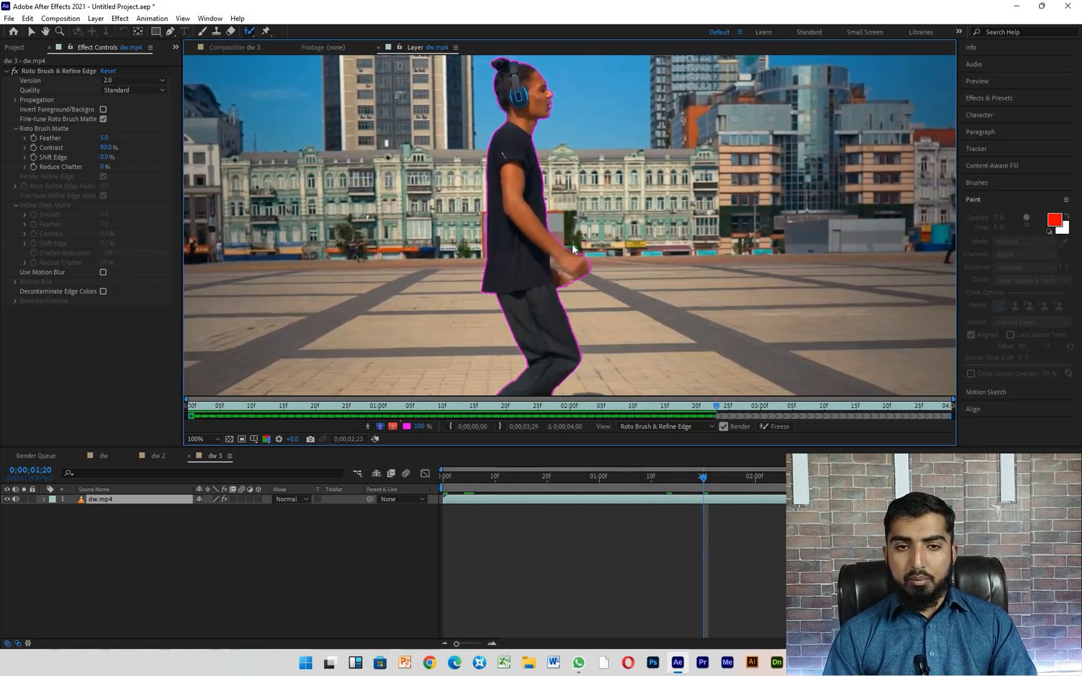
pyautogui.press('pagedown')
pyautogui.press('pagedown')
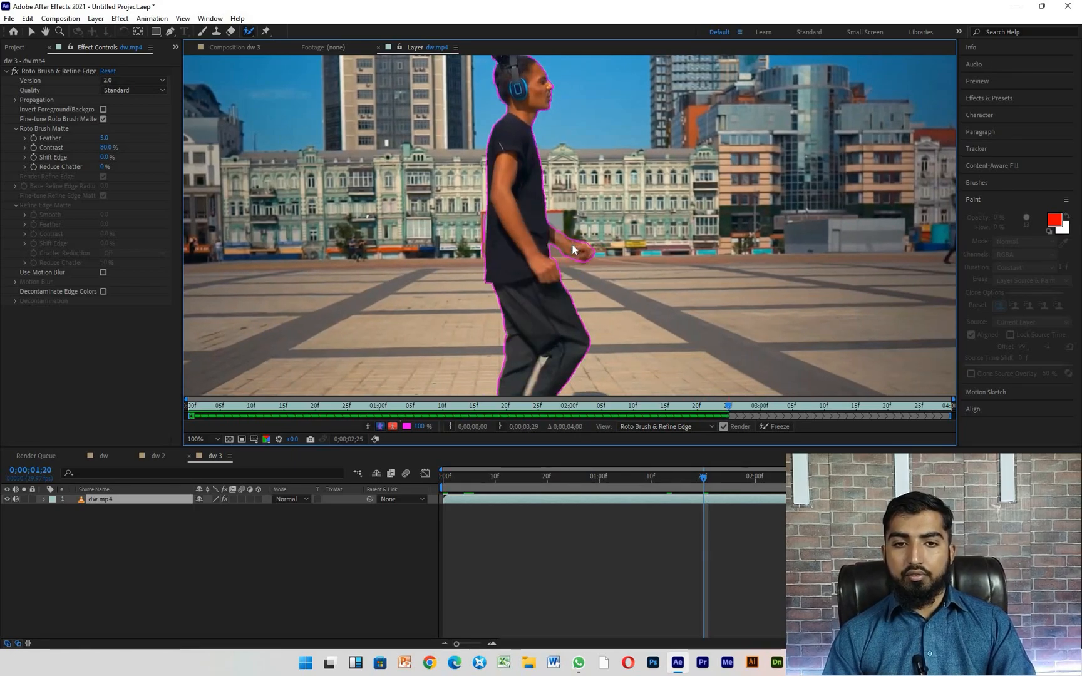
pyautogui.press('pagedown')
pyautogui.press('pagedown')
pyautogui.press('pagedown')
pyautogui.press('pagedown')
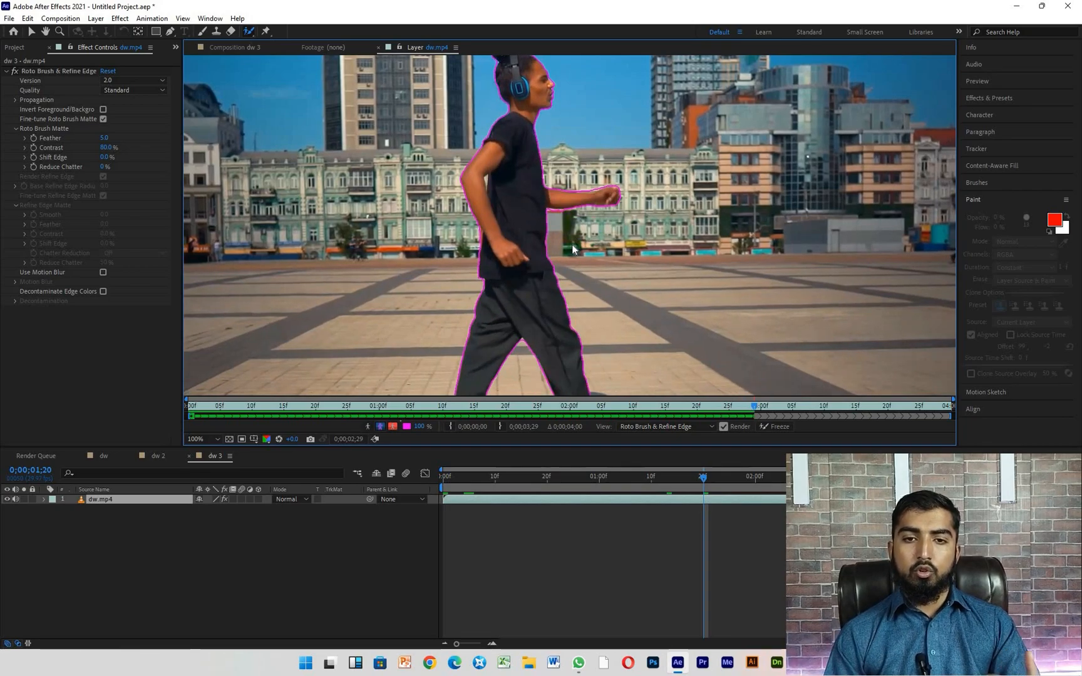
pyautogui.press('pagedown')
pyautogui.press('pagedown')
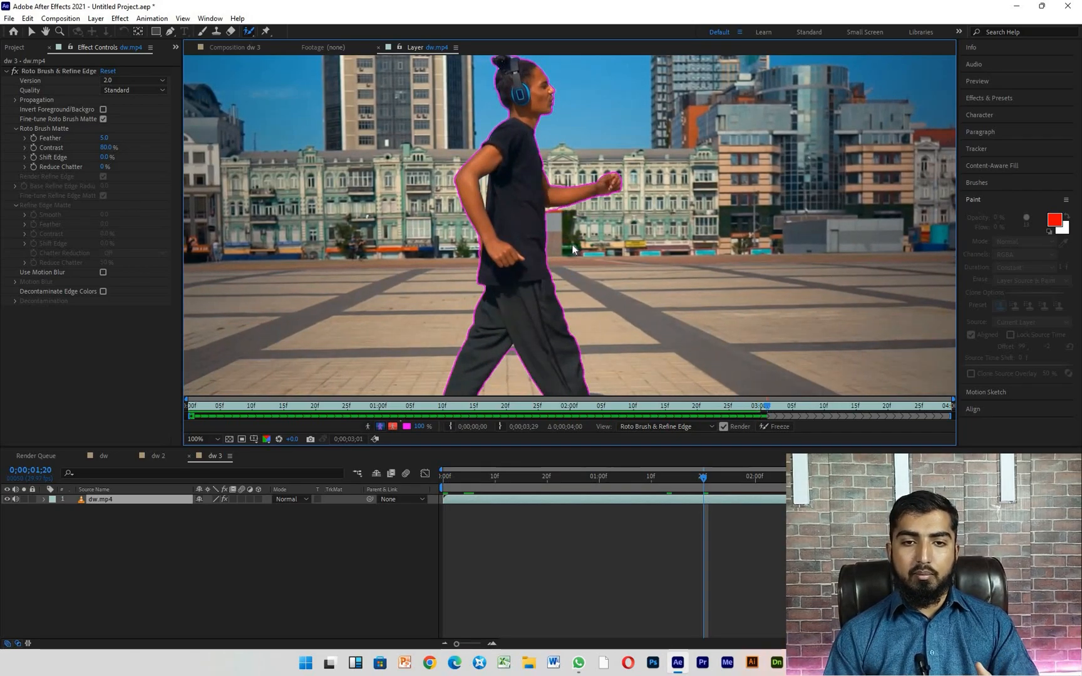
pyautogui.press('pagedown')
pyautogui.press('pagedown')
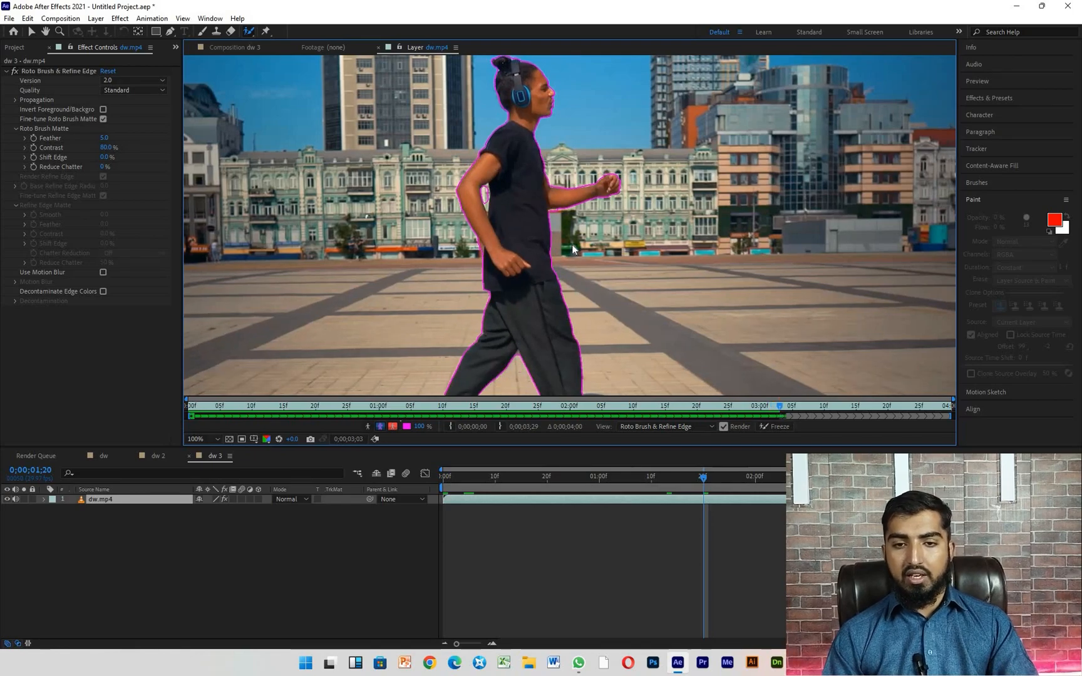
pyautogui.press('pagedown')
pyautogui.press('pagedown')
pyautogui.press('pagedown')
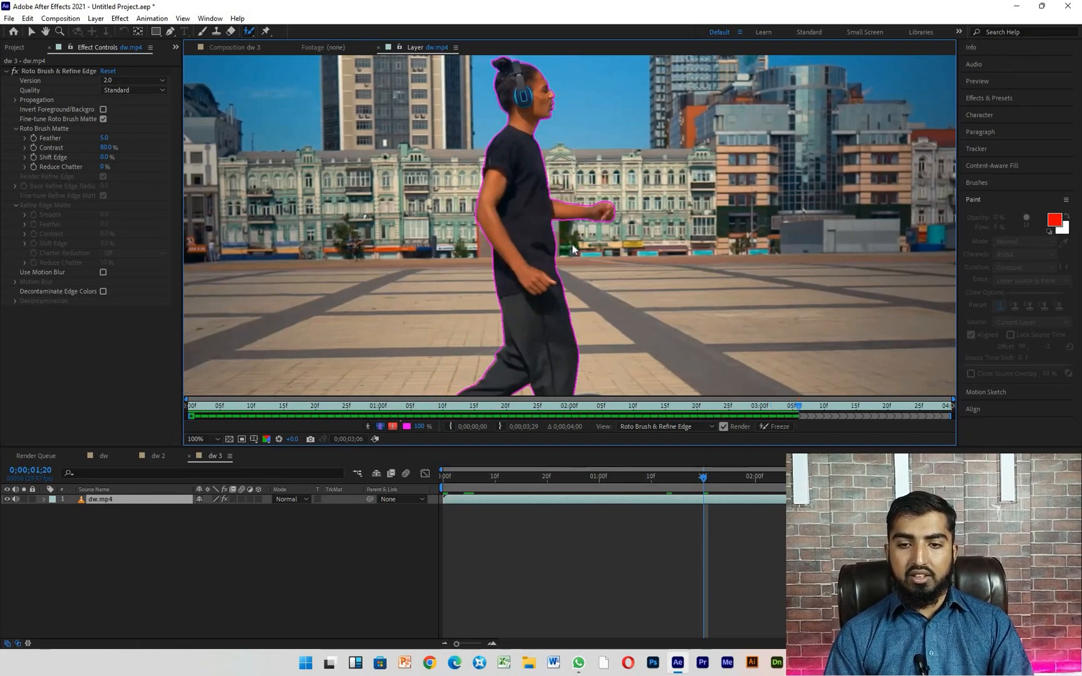
pyautogui.press('pagedown')
pyautogui.press('pagedown')
pyautogui.press('pagedown')
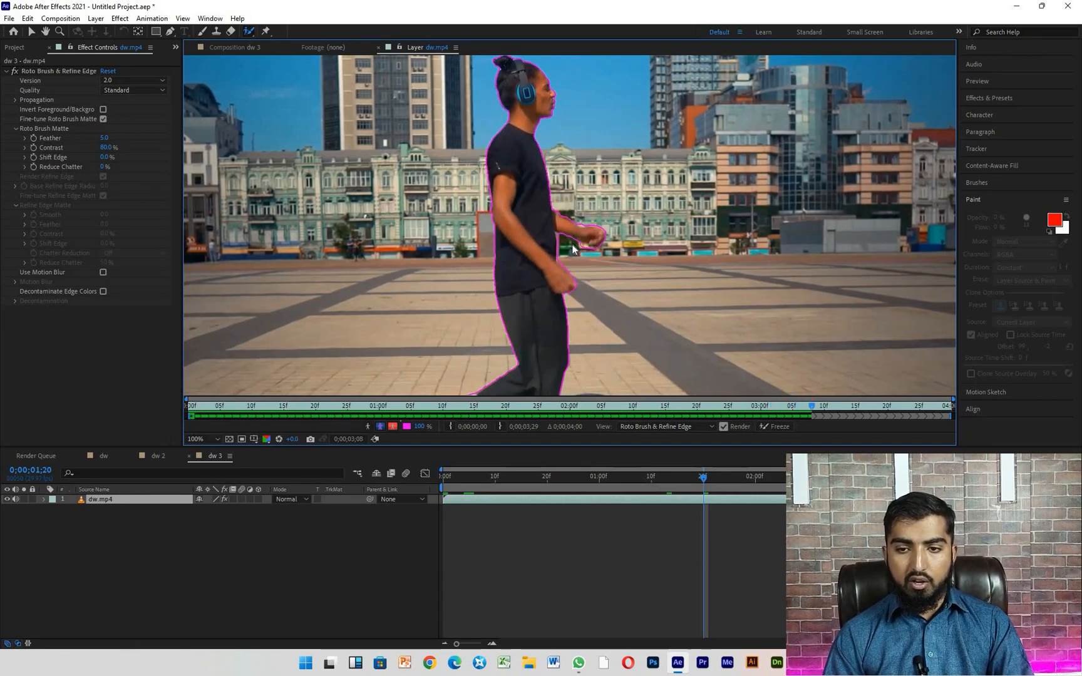
pyautogui.press('pagedown')
pyautogui.press('pagedown')
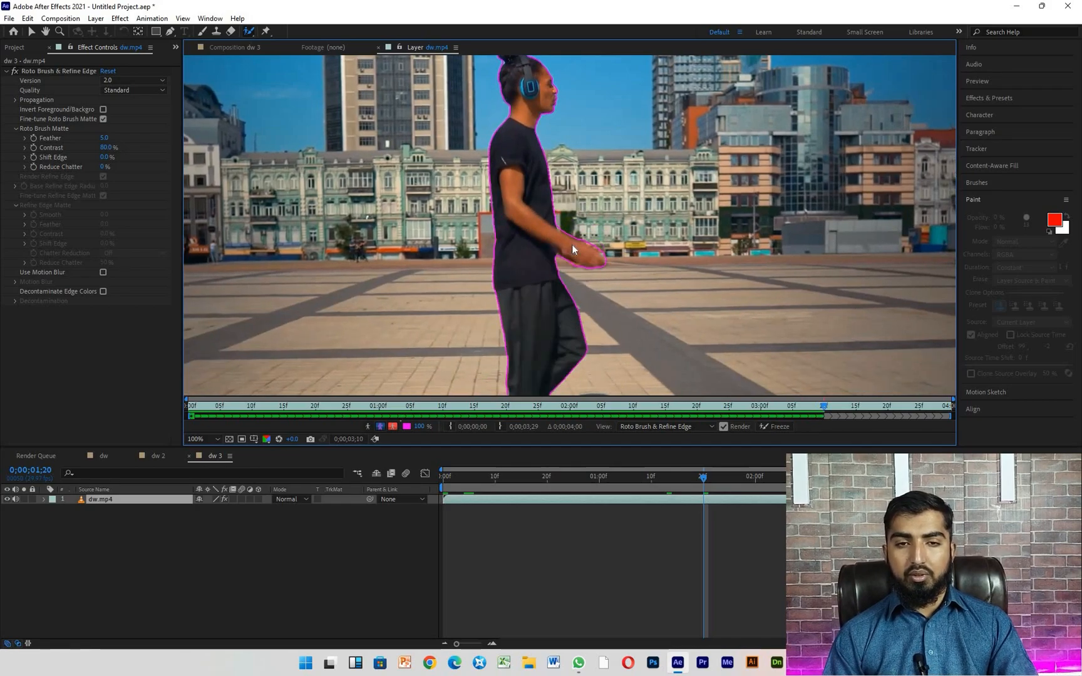
pyautogui.press('pagedown')
pyautogui.press('pagedown')
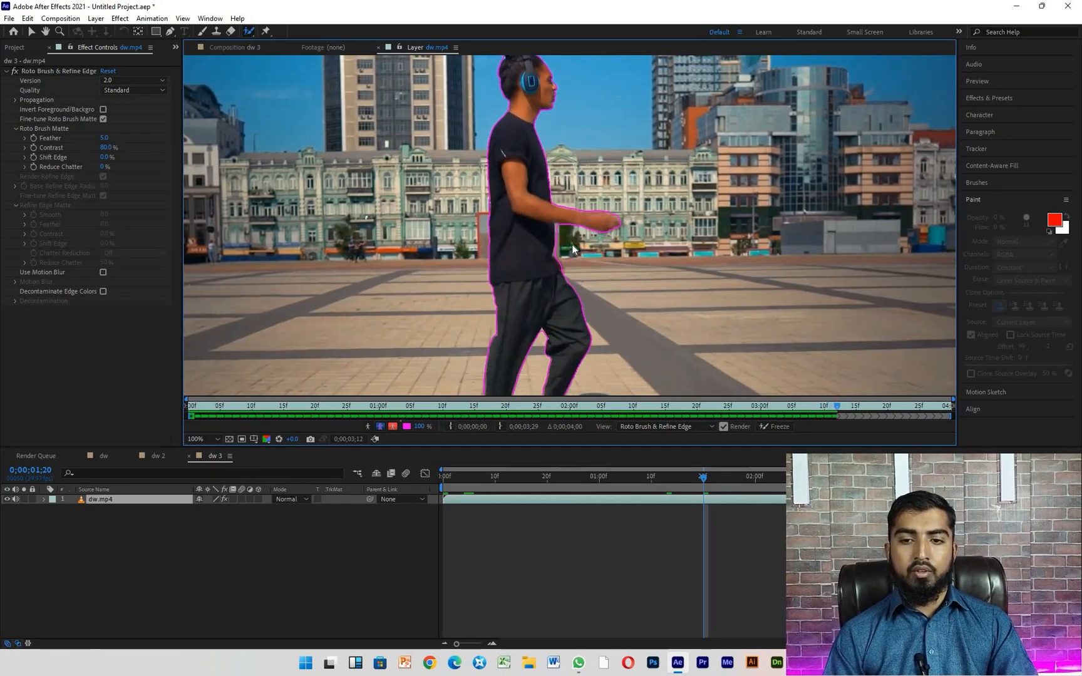
pyautogui.press('pagedown')
pyautogui.press('pagedown')
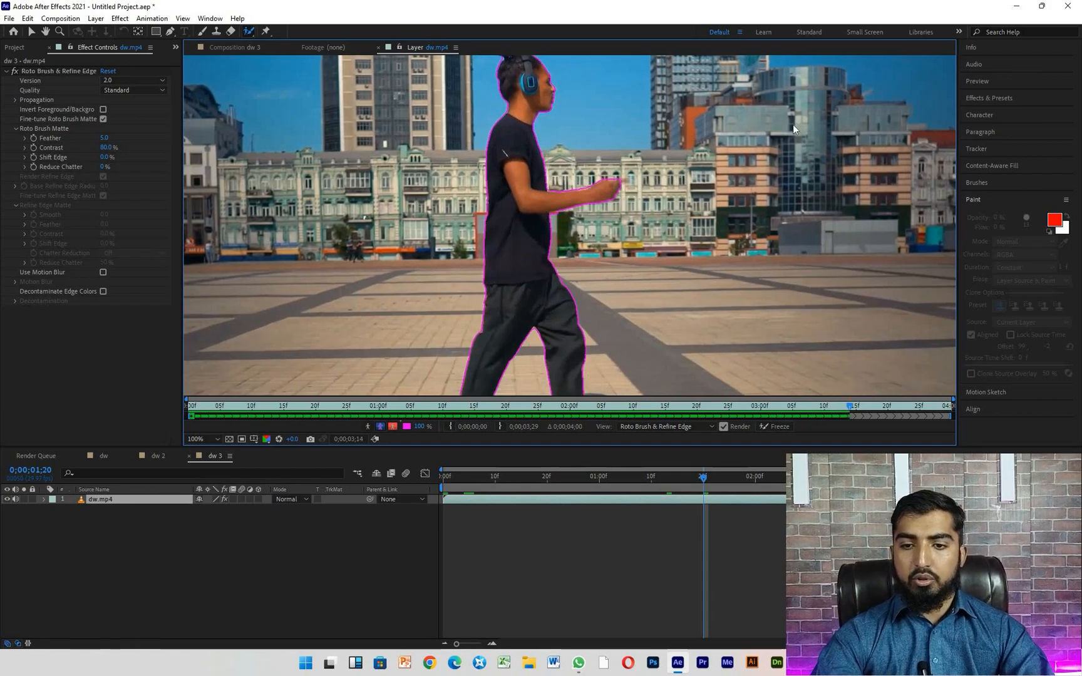
pyautogui.press('pagedown')
pyautogui.press('pagedown')
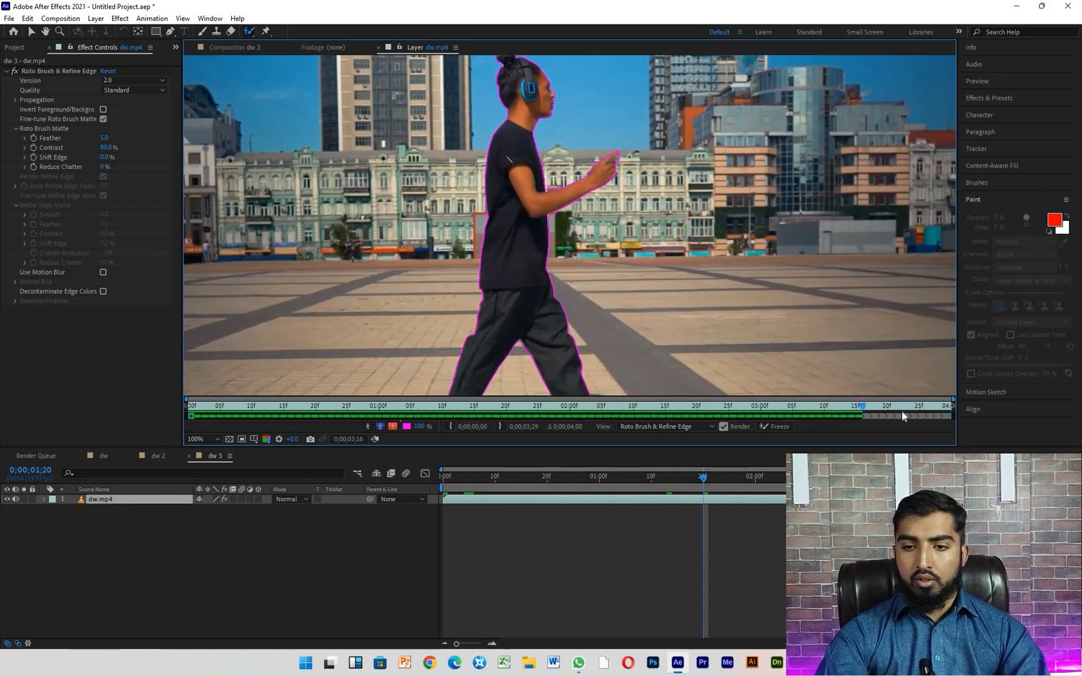
pyautogui.press('pagedown')
pyautogui.press('pagedown')
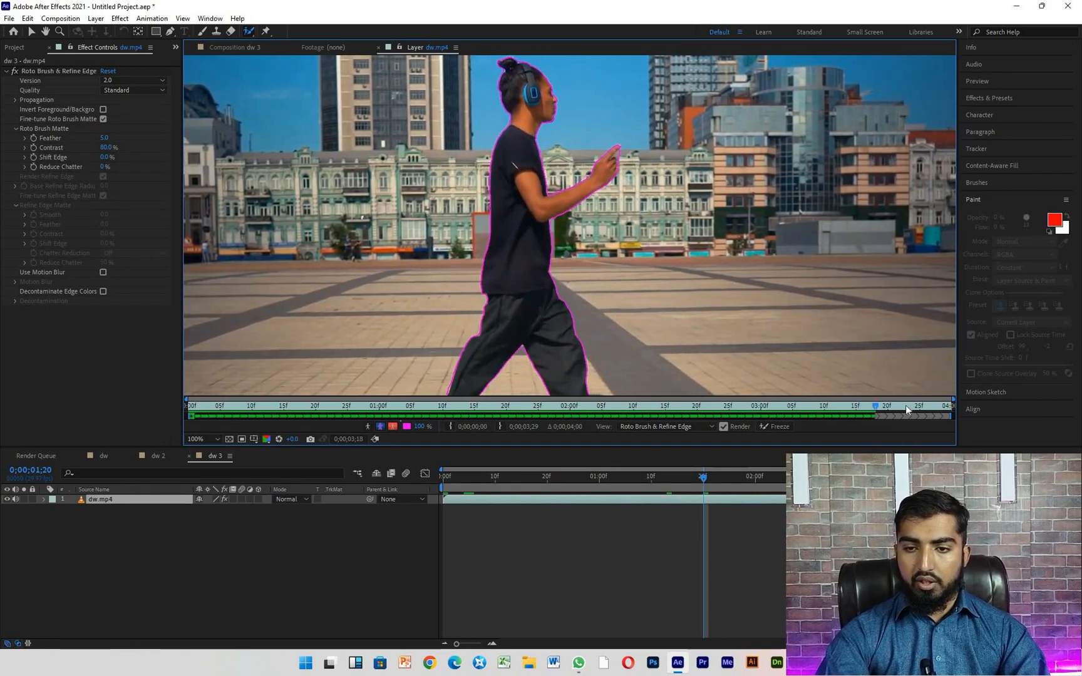
pyautogui.press('pagedown')
pyautogui.press('pagedown')
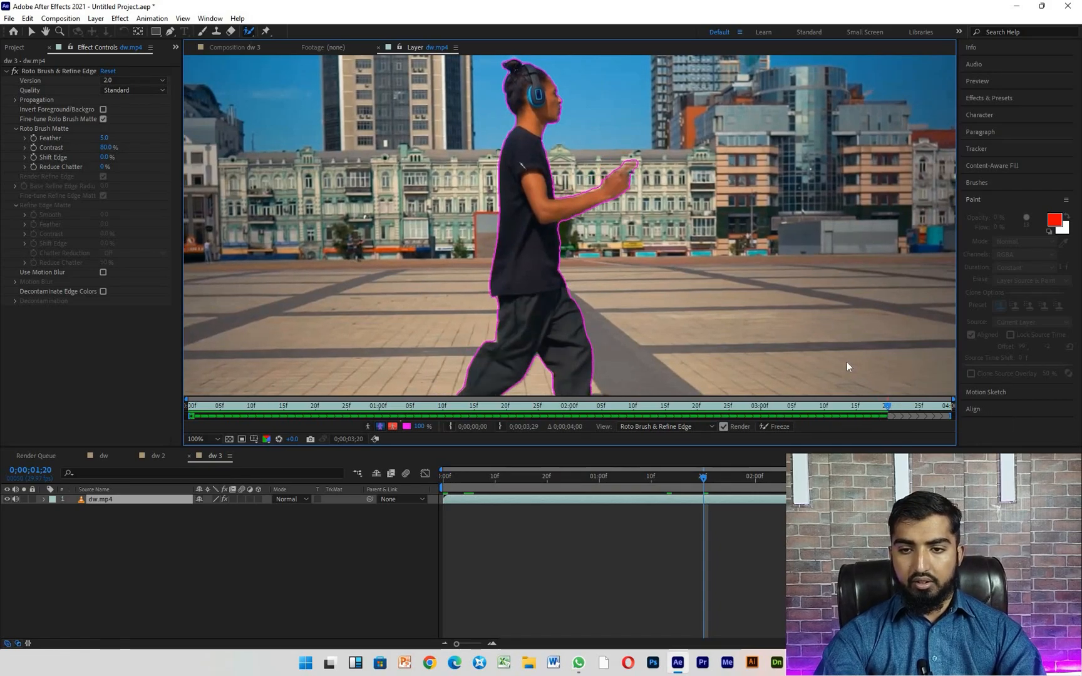
pyautogui.press('pagedown')
pyautogui.press('pagedown')
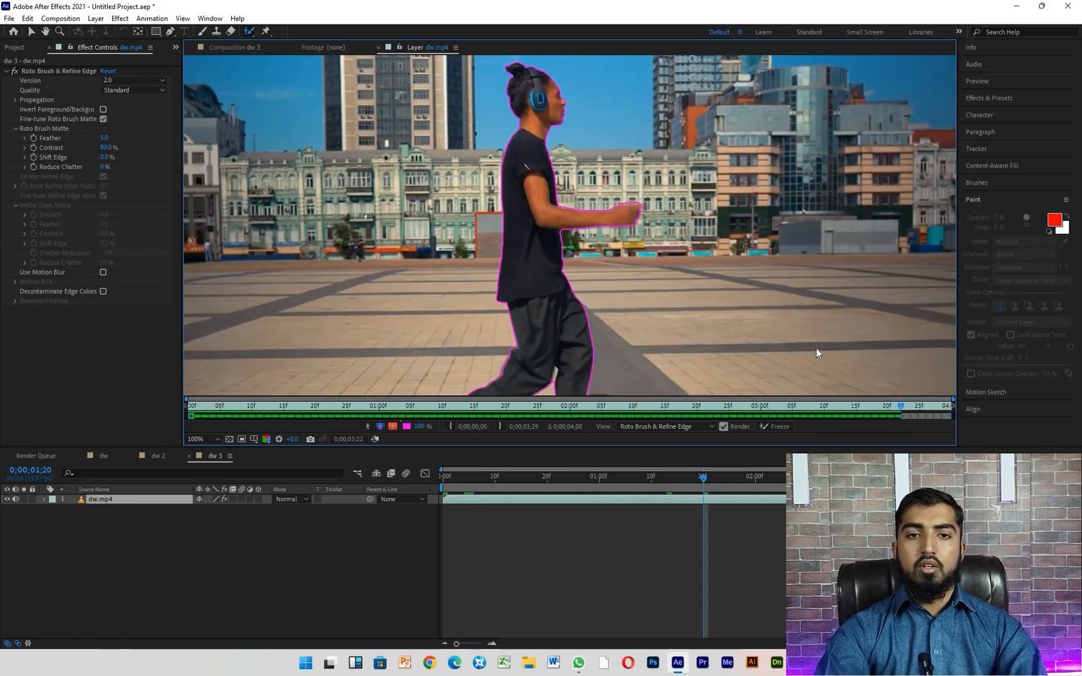
pyautogui.press('pagedown')
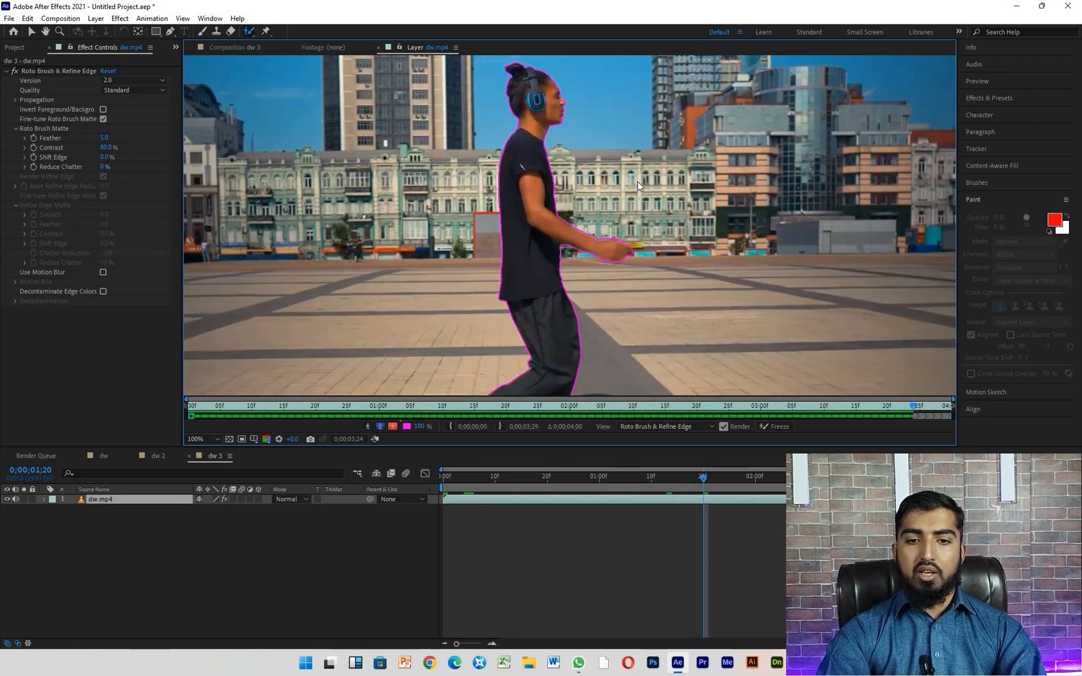
pyautogui.press('pagedown')
pyautogui.press('pagedown')
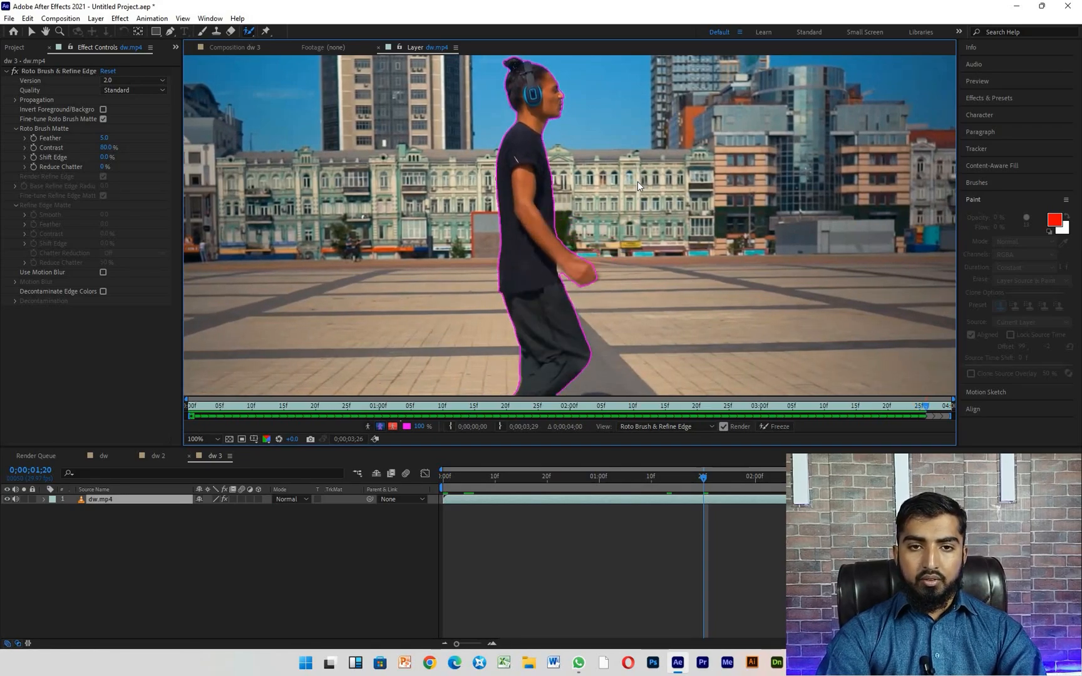
pyautogui.press('pagedown')
pyautogui.press('pagedown')
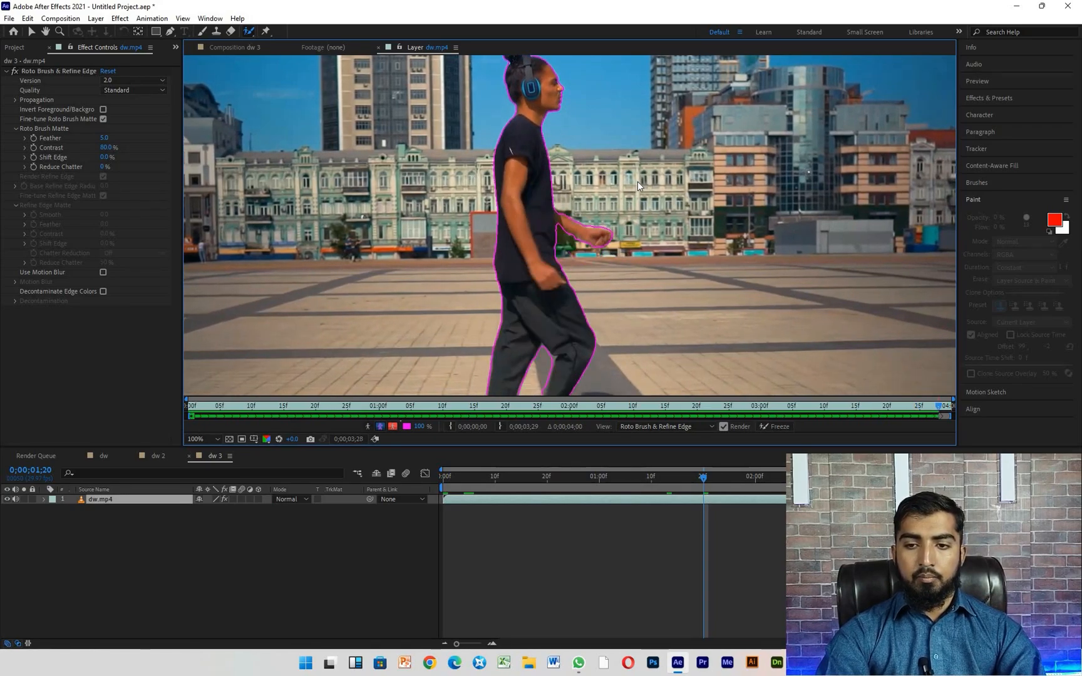
pyautogui.press('pagedown')
# - Play back the dw.mp4 layer to check the Roto Brush outline around the walking man
pyautogui.press('space')
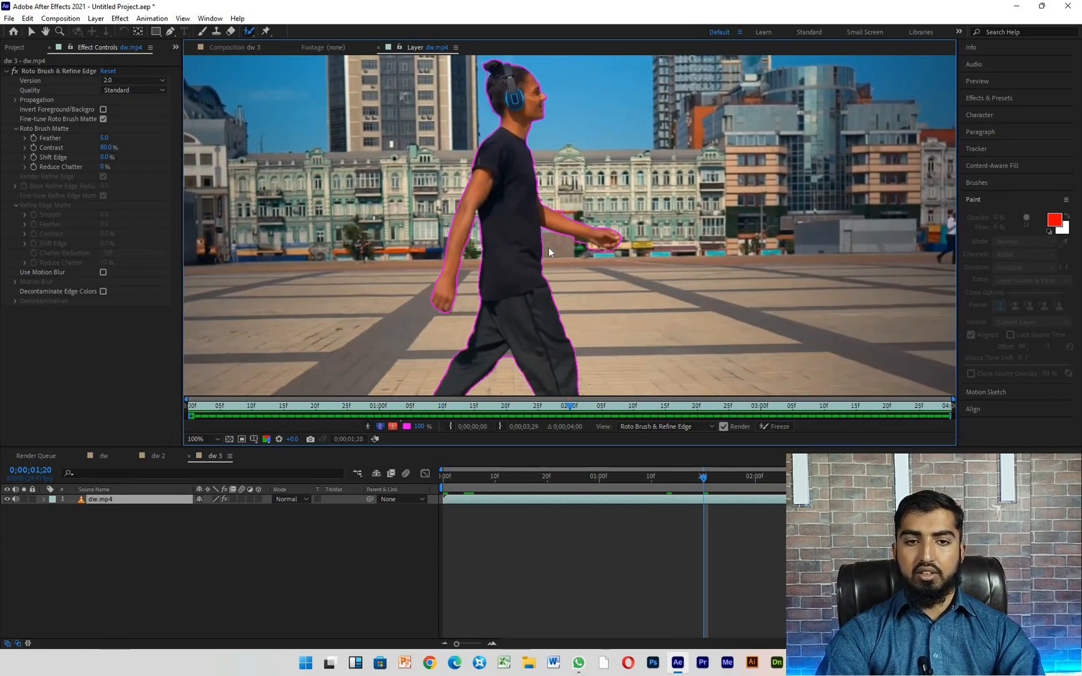
pyautogui.press('space')
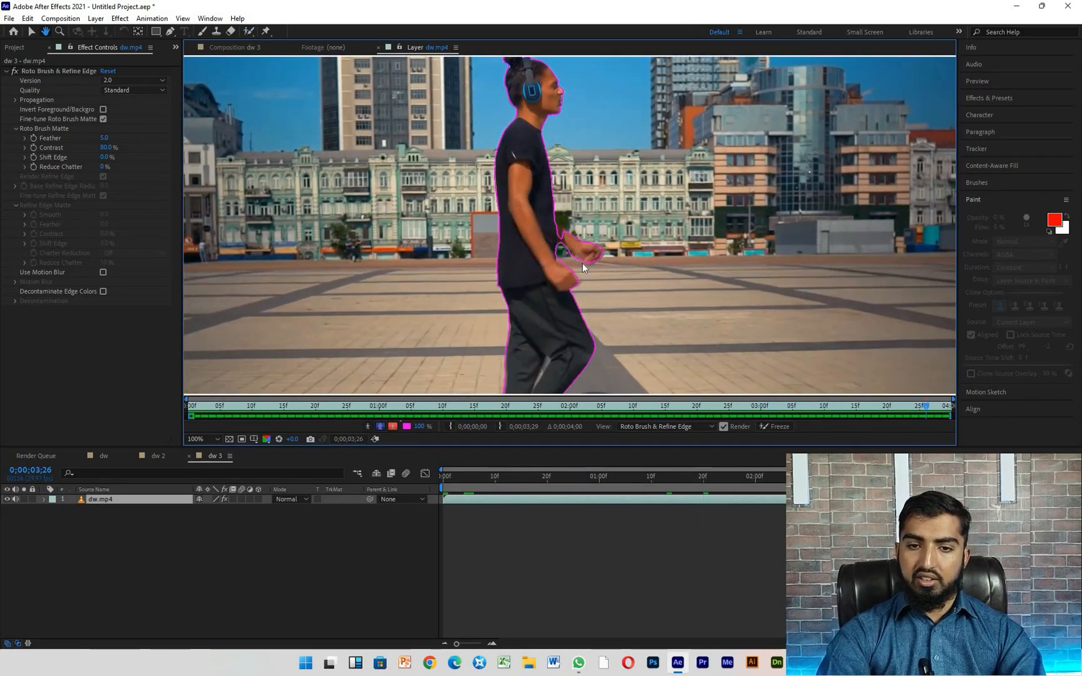
pyautogui.press('space')
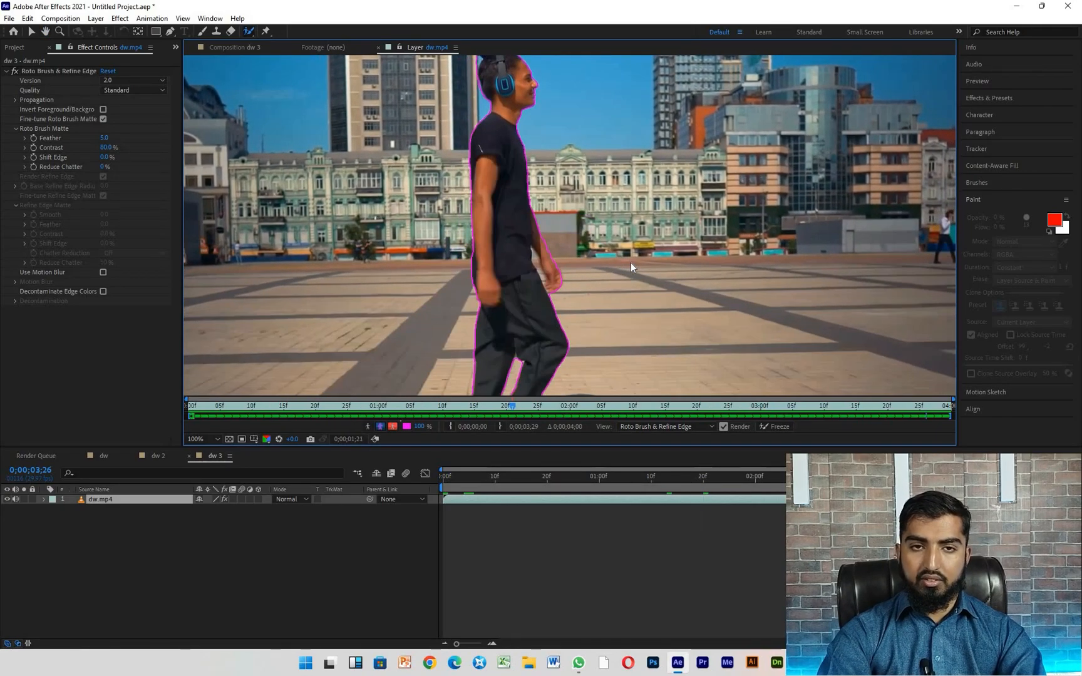
pyautogui.press('space')
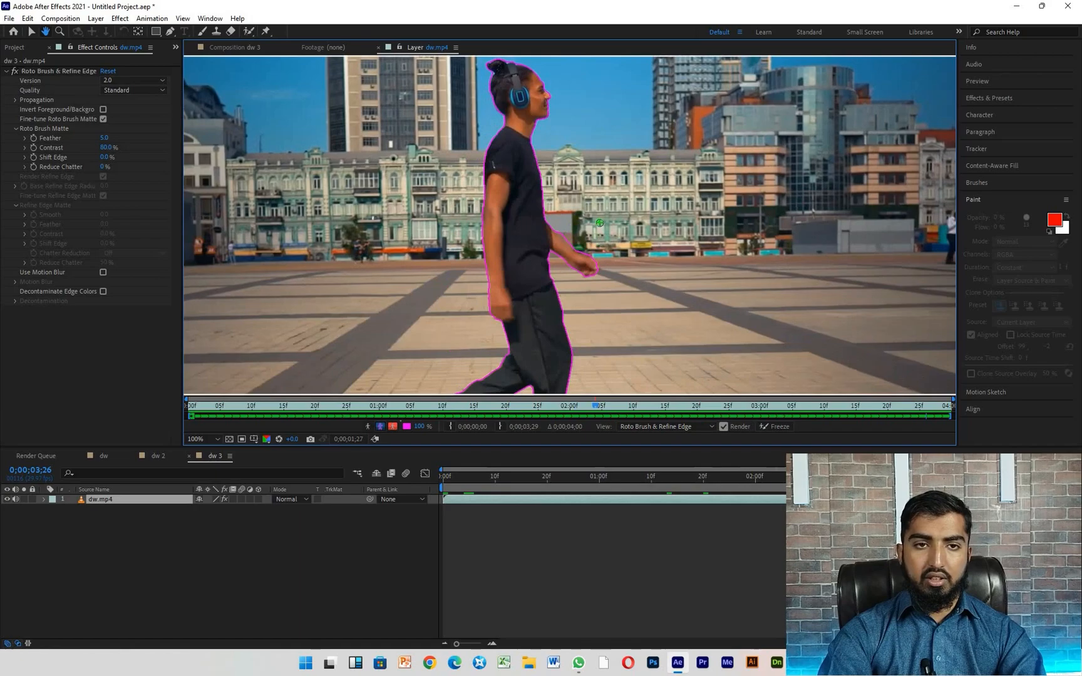
# - Try black (000000) as the background color of composition dw 3, then discard the change
pyautogui.click(243, 48)
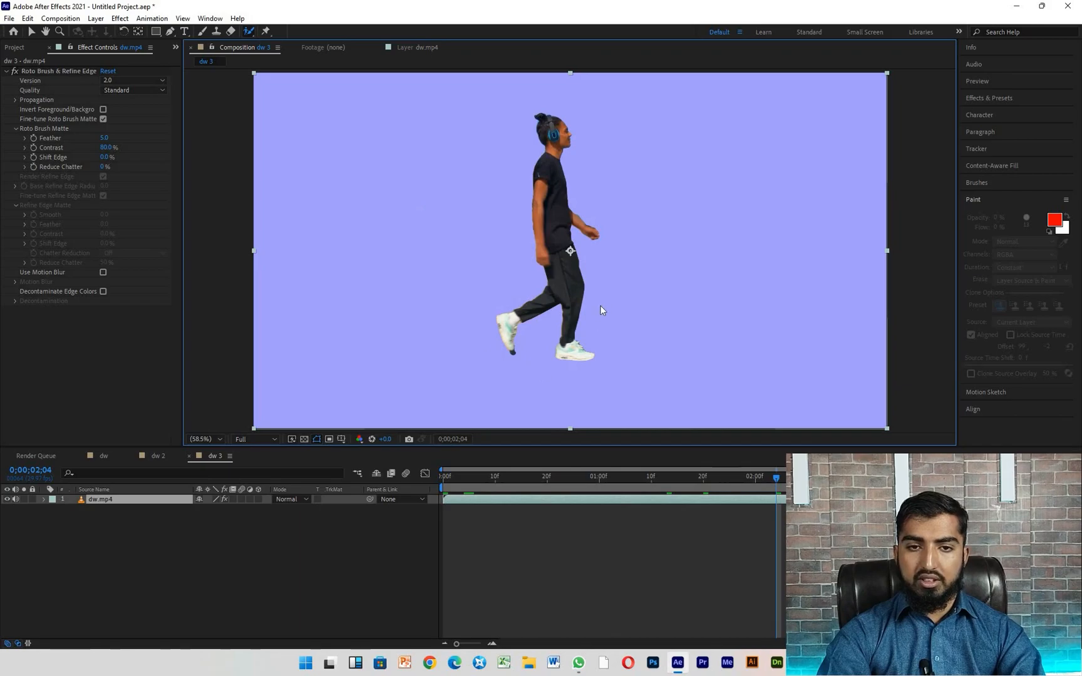
pyautogui.hotkey('ctrl', 'k')
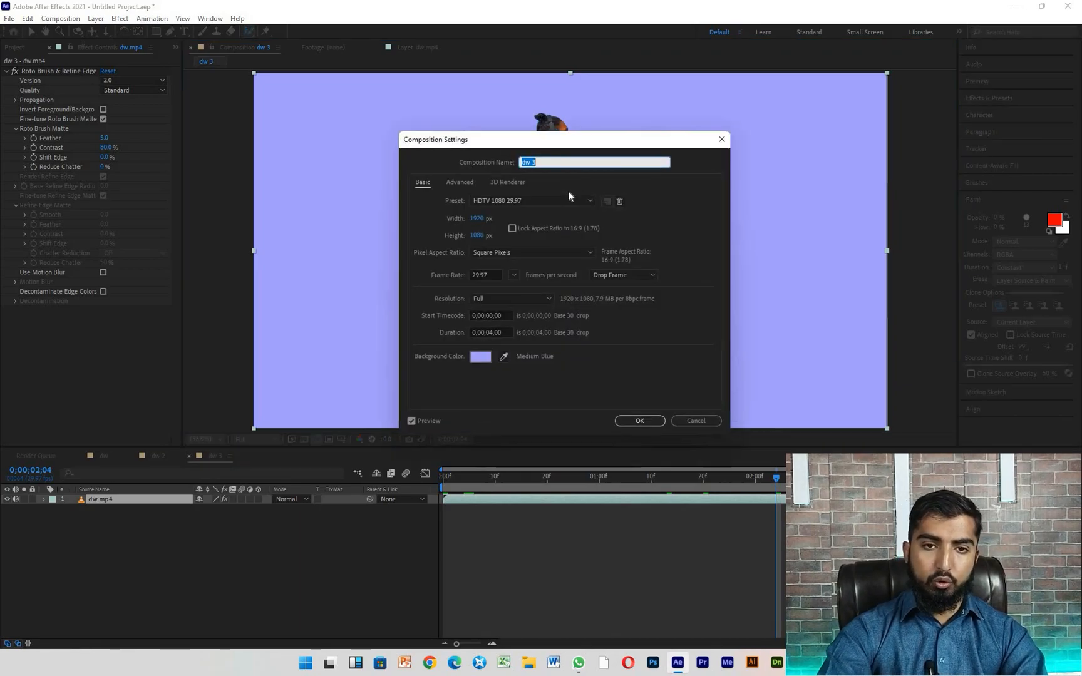
pyautogui.click(480, 357)
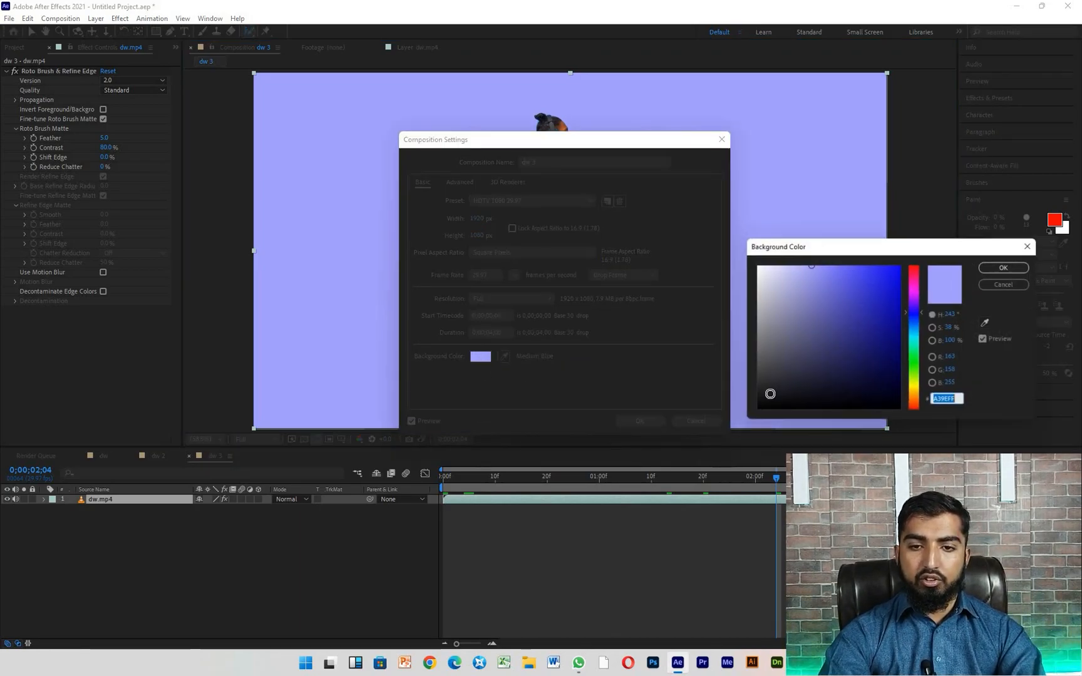
pyautogui.write('000000')
pyautogui.click(1004, 268)
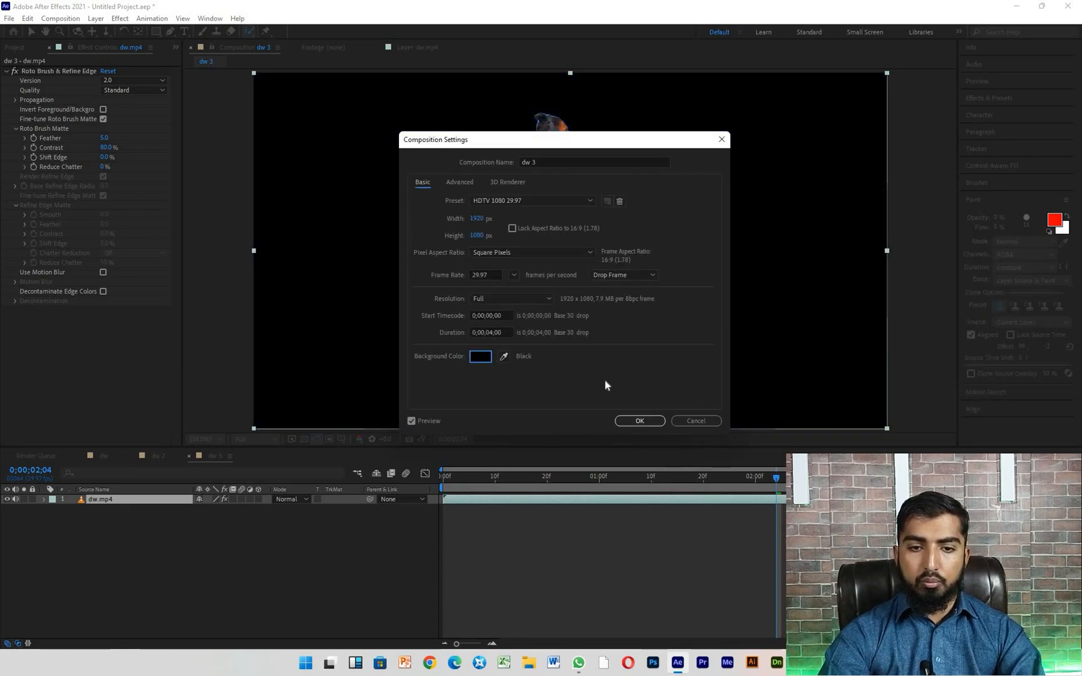
pyautogui.click(713, 422)
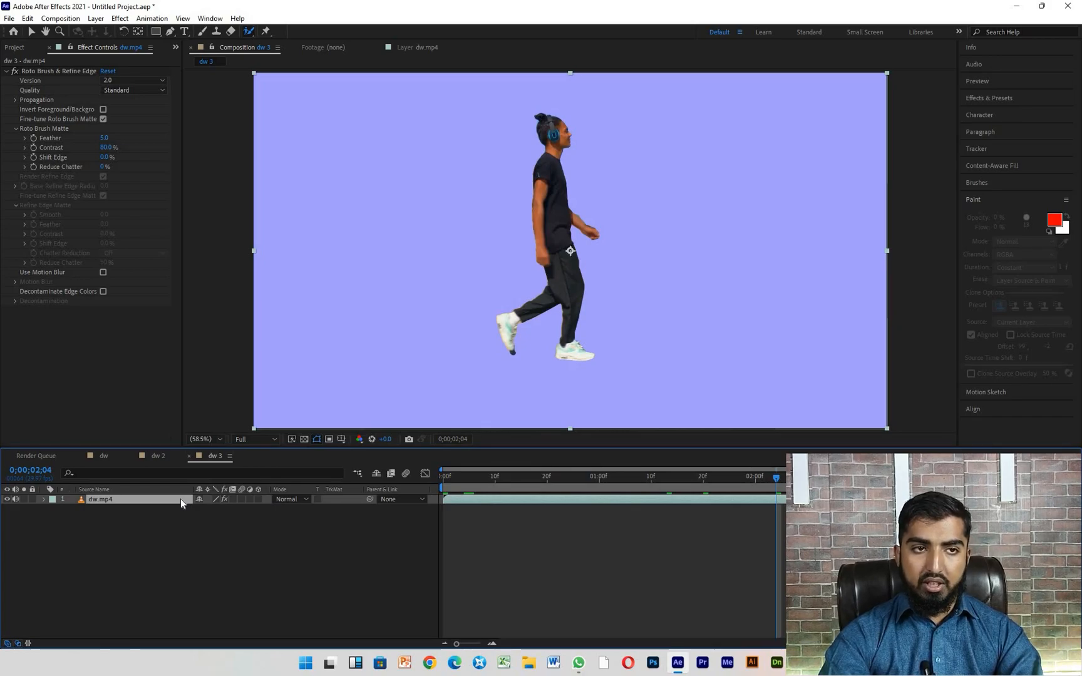
# - Duplicate the dw.mp4 layer and delete the Roto Brush & Refine Edge effect from the lower copy
pyautogui.hotkey('ctrl', 'd')
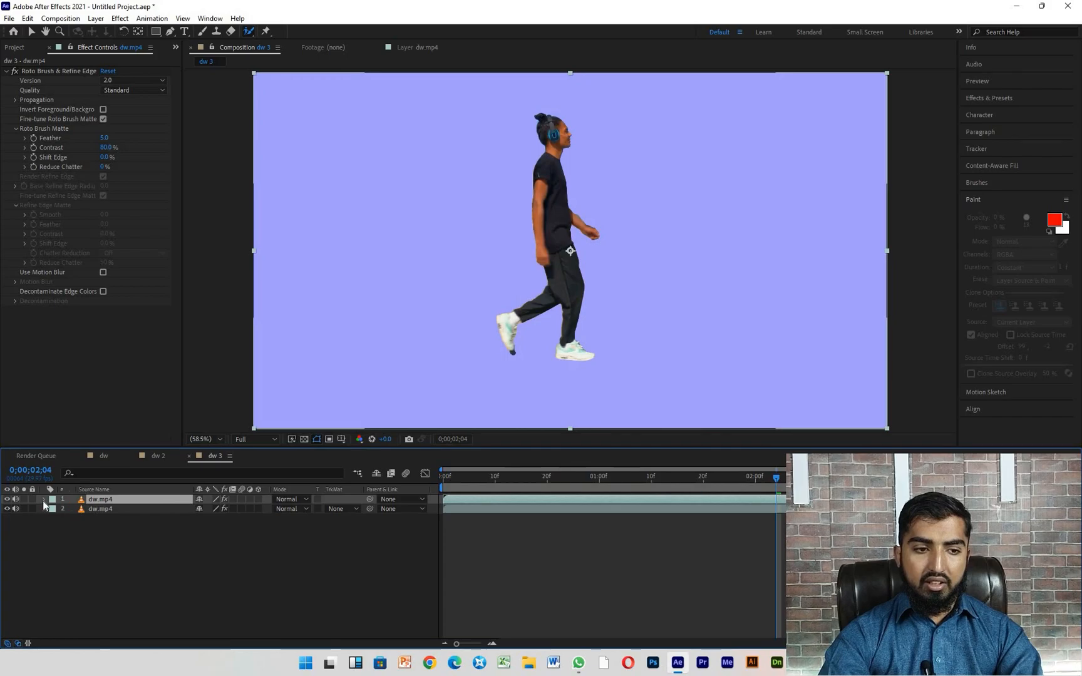
pyautogui.click(44, 508)
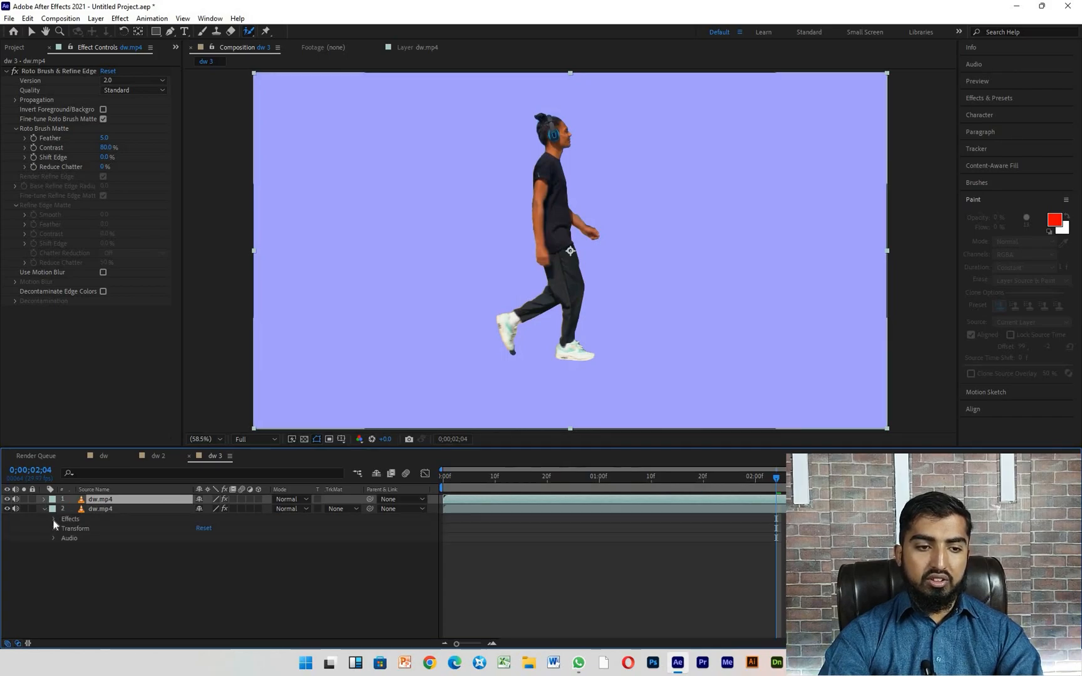
pyautogui.click(102, 509)
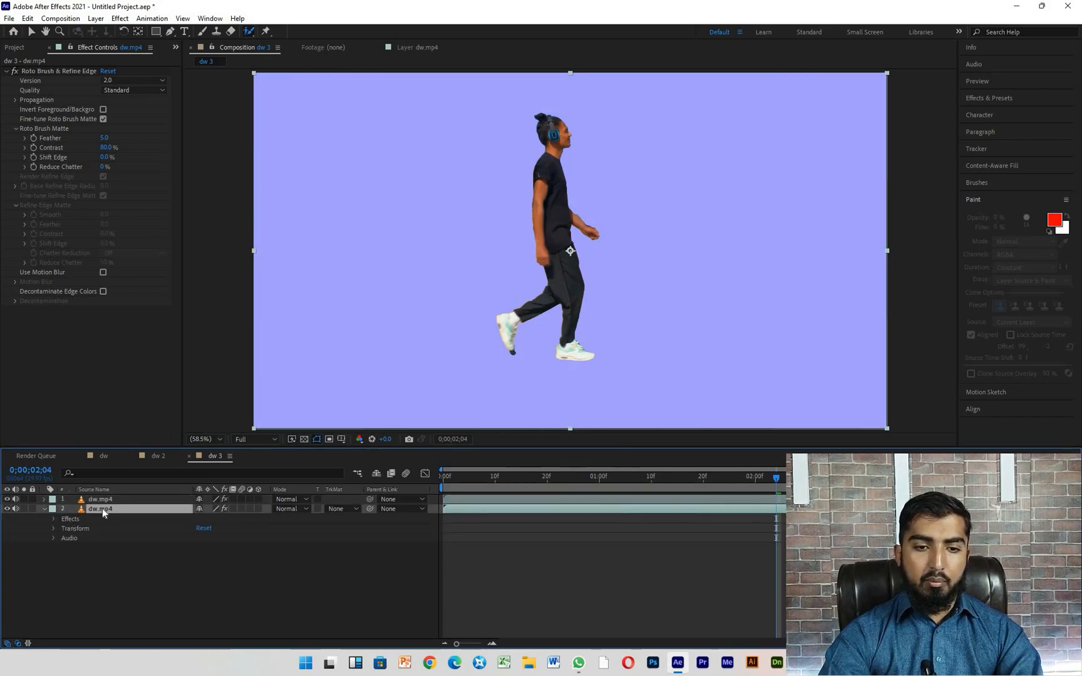
pyautogui.click(71, 519)
pyautogui.click(52, 520)
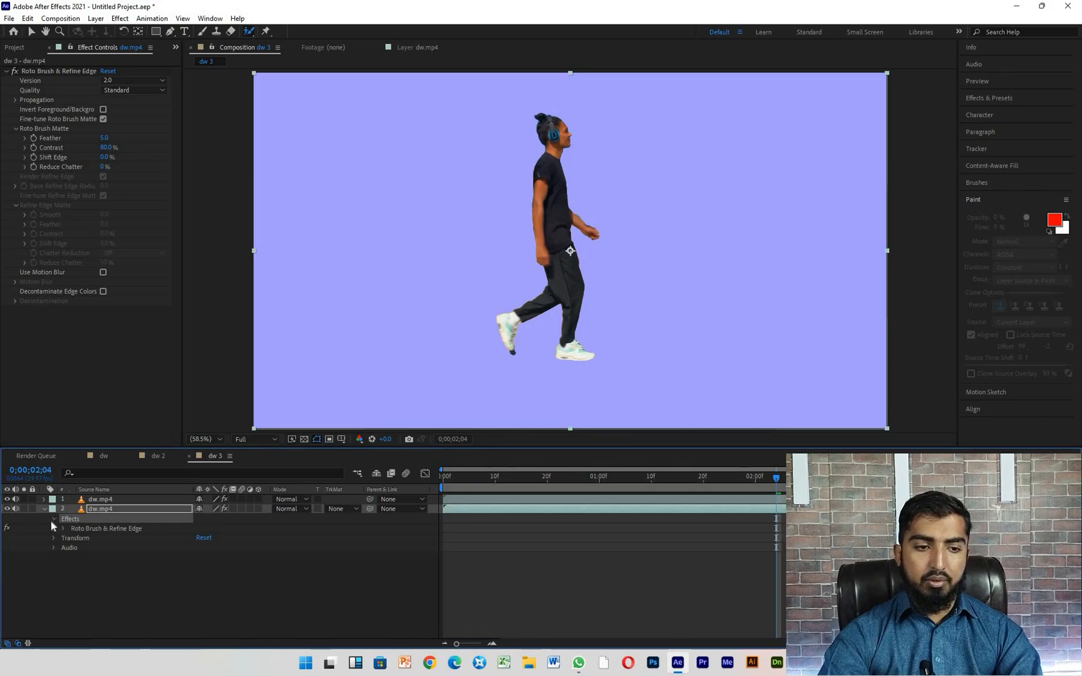
pyautogui.click(73, 527)
pyautogui.click(79, 519)
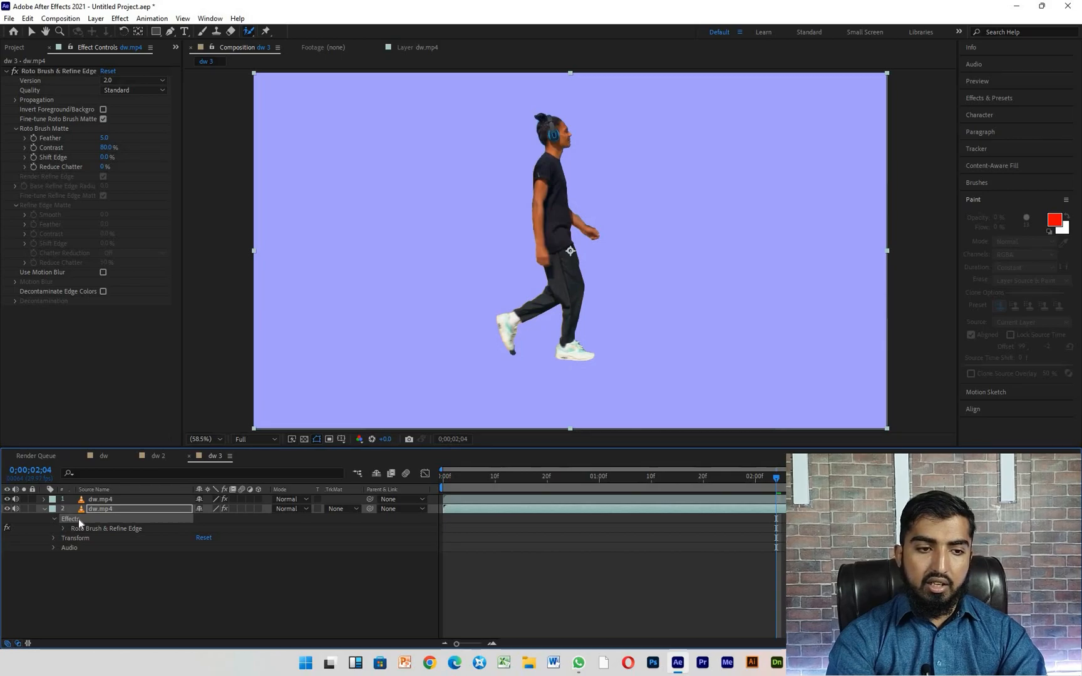
pyautogui.press('Delete')
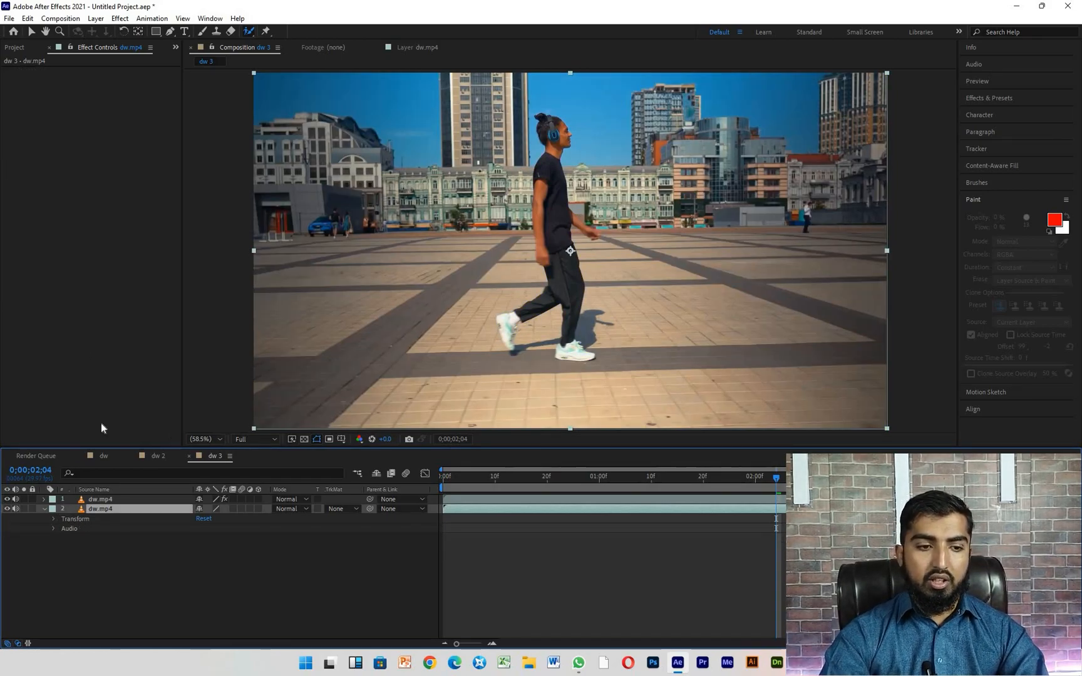
# - Preview the dw 3 composition from the start with the cut-out man layered over the original footage
pyautogui.click(89, 502)
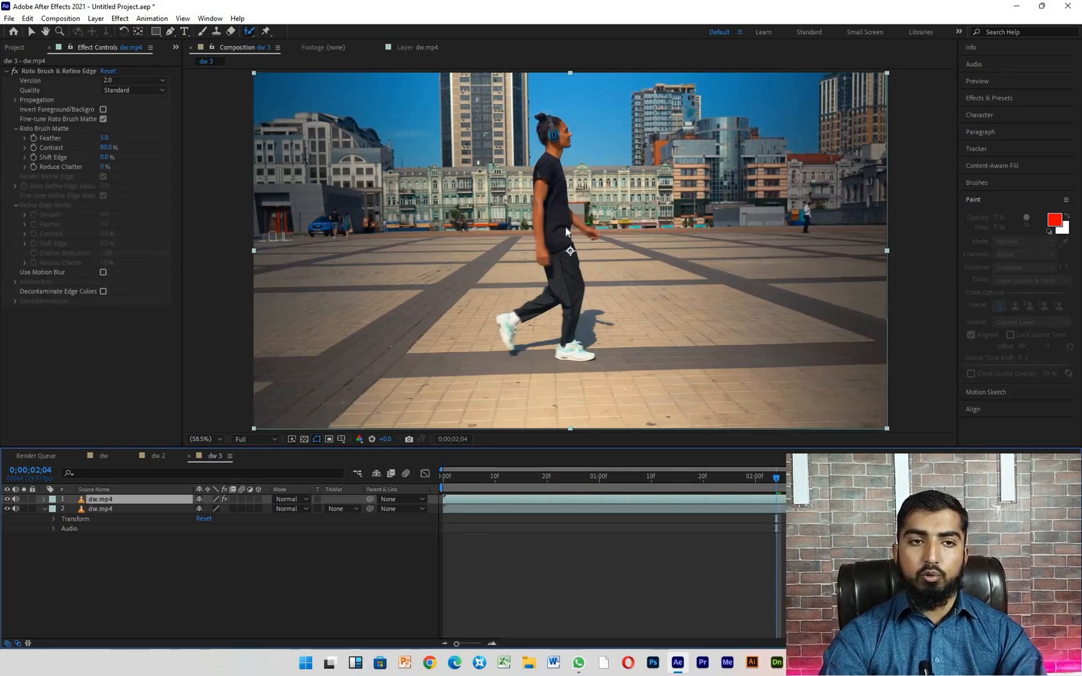
pyautogui.press('pageup')
pyautogui.press('pageup')
pyautogui.click(646, 477)
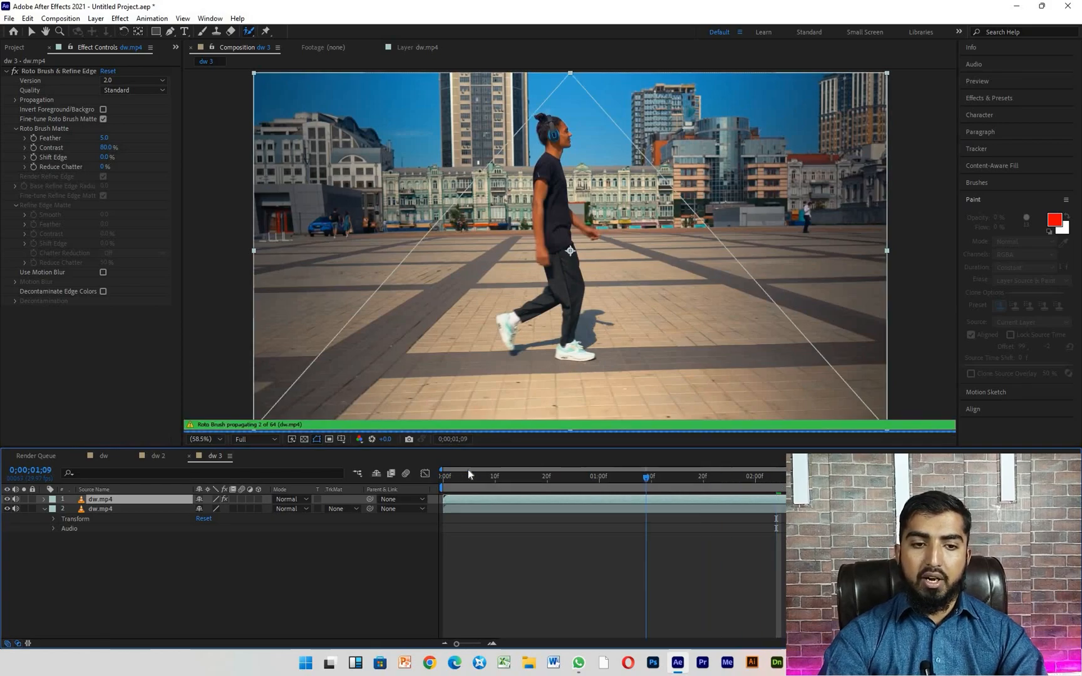
pyautogui.press('space')
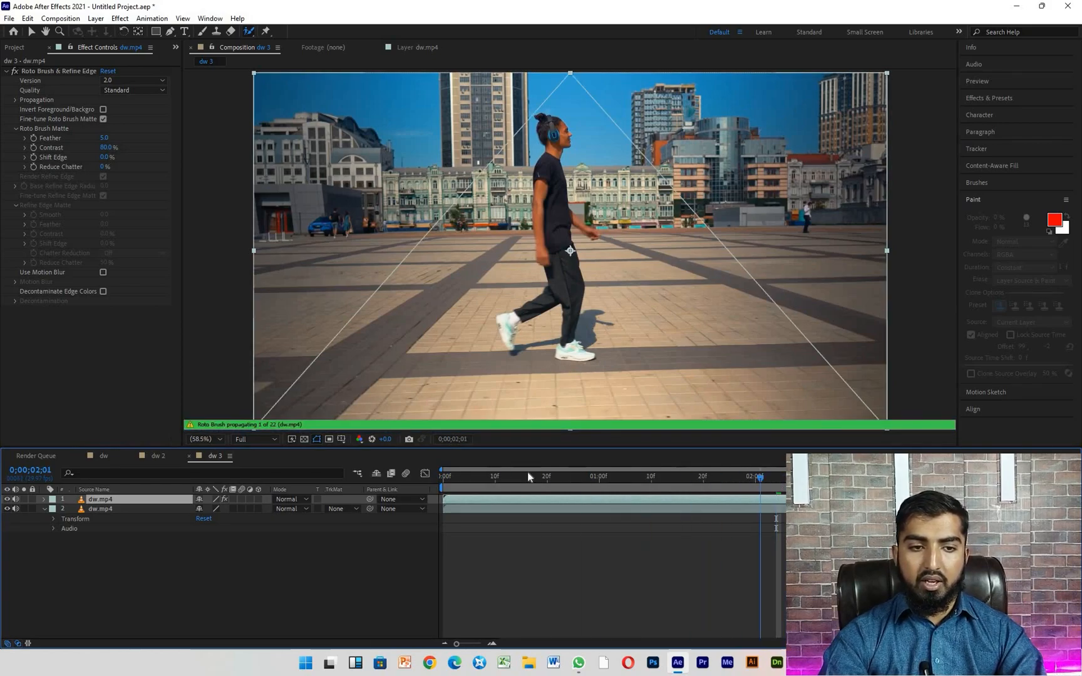
pyautogui.click(437, 473)
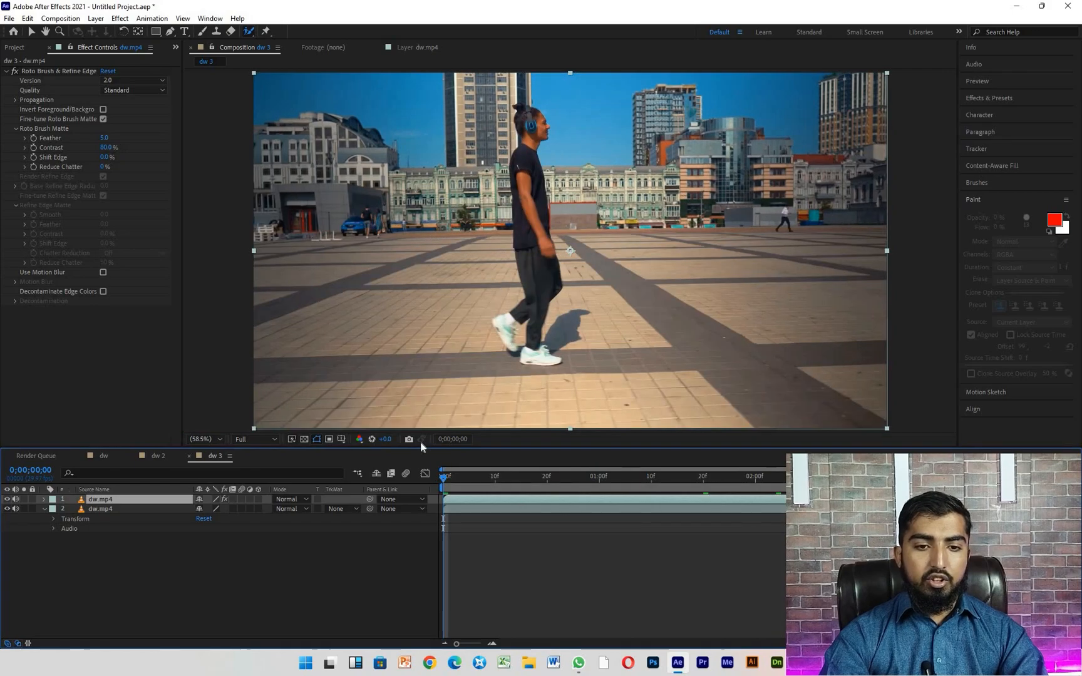
pyautogui.press('space')
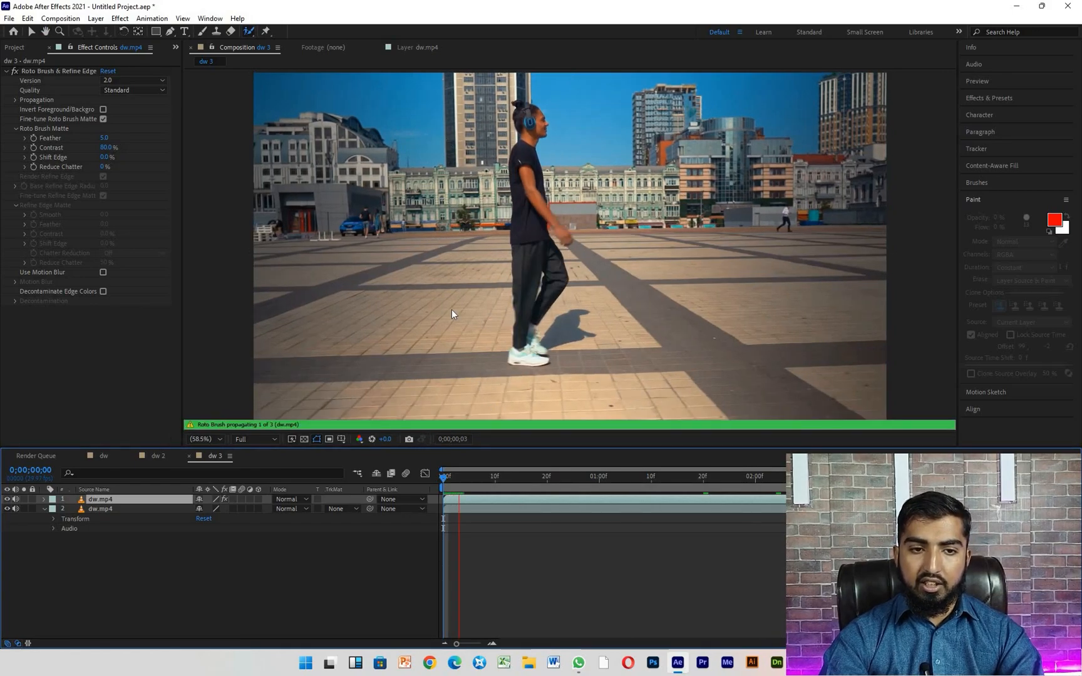
pyautogui.click(456, 473)
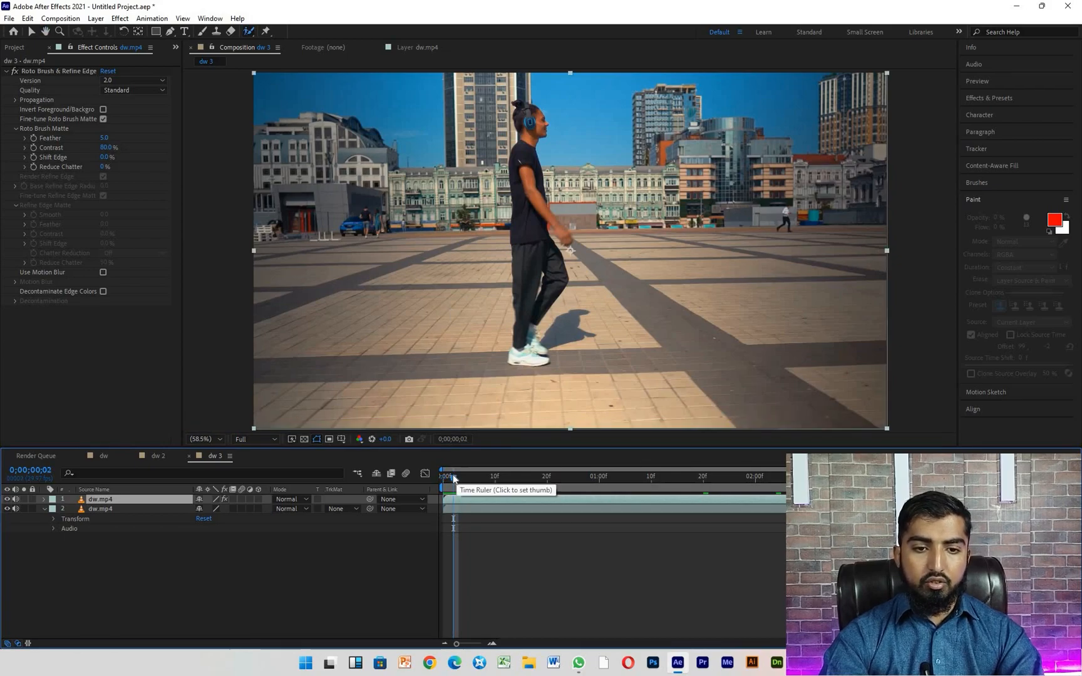
# - Hide the lower dw.mp4 layer and play back the isolated man from the start of the composition
pyautogui.doubleClick(94, 499)
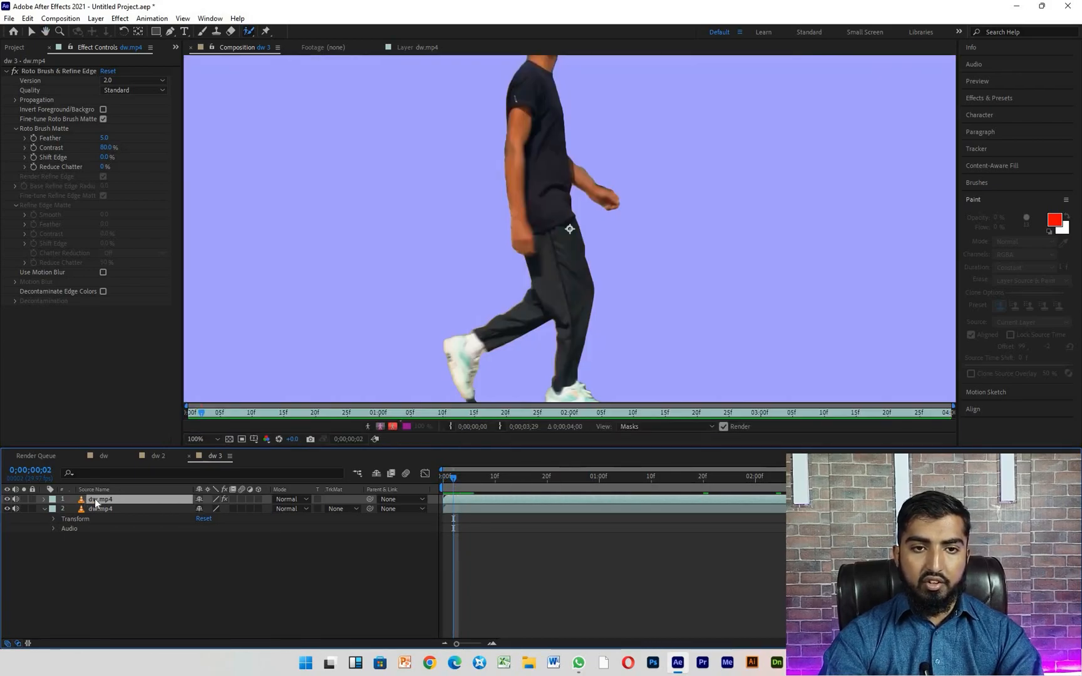
pyautogui.press('v')
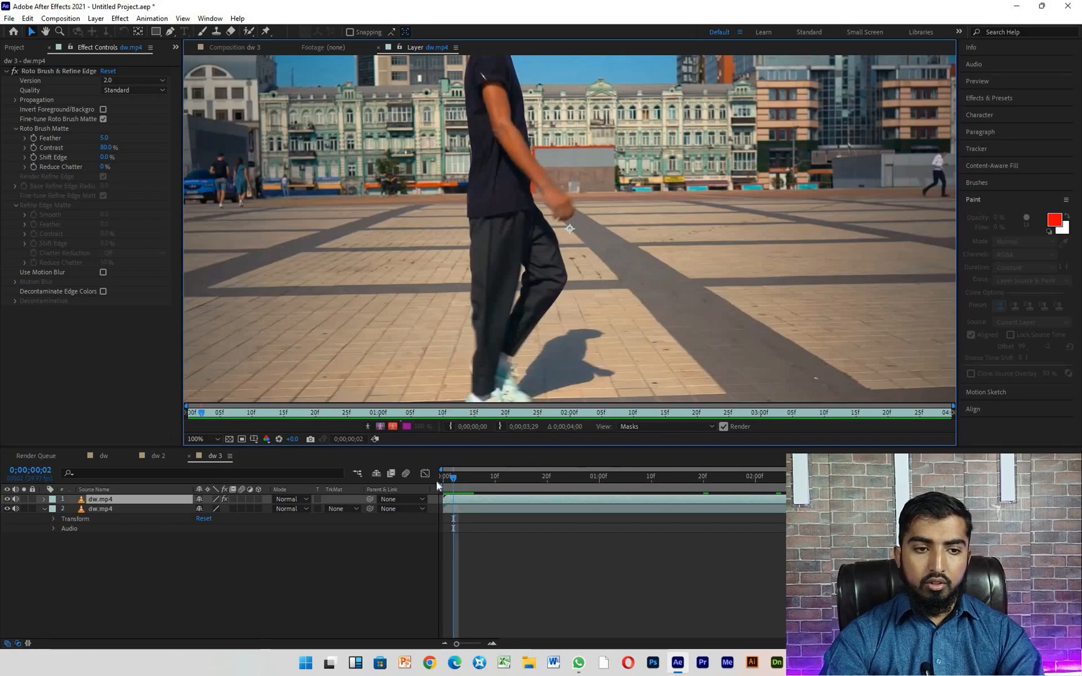
pyautogui.moveTo(437, 482); pyautogui.dragTo(420, 474)
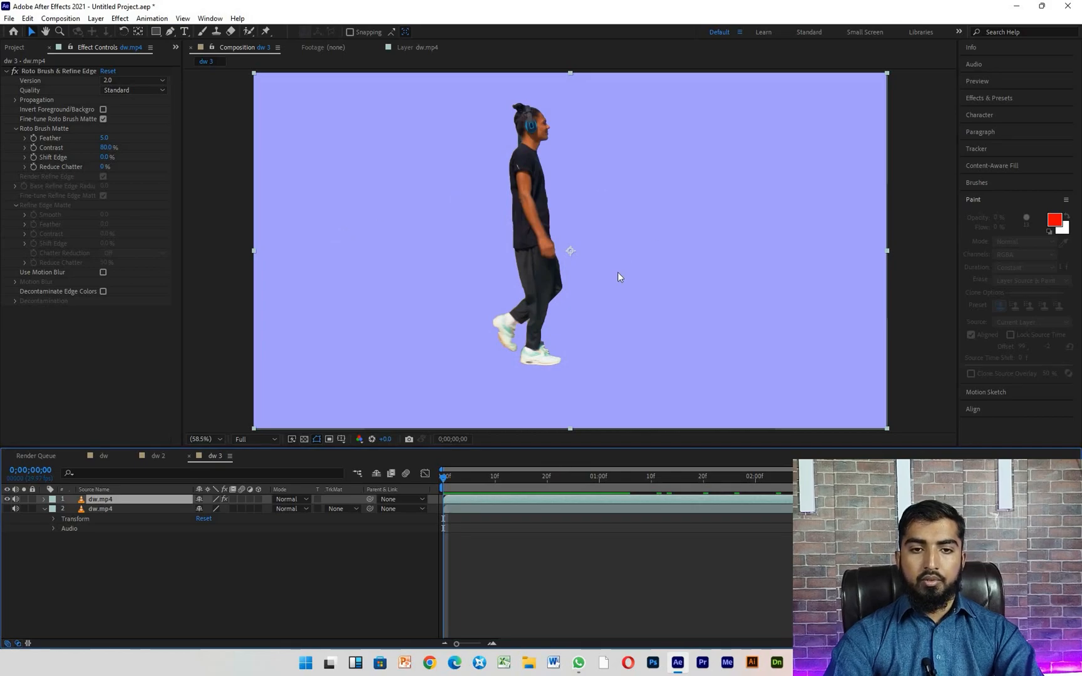
pyautogui.press('space')
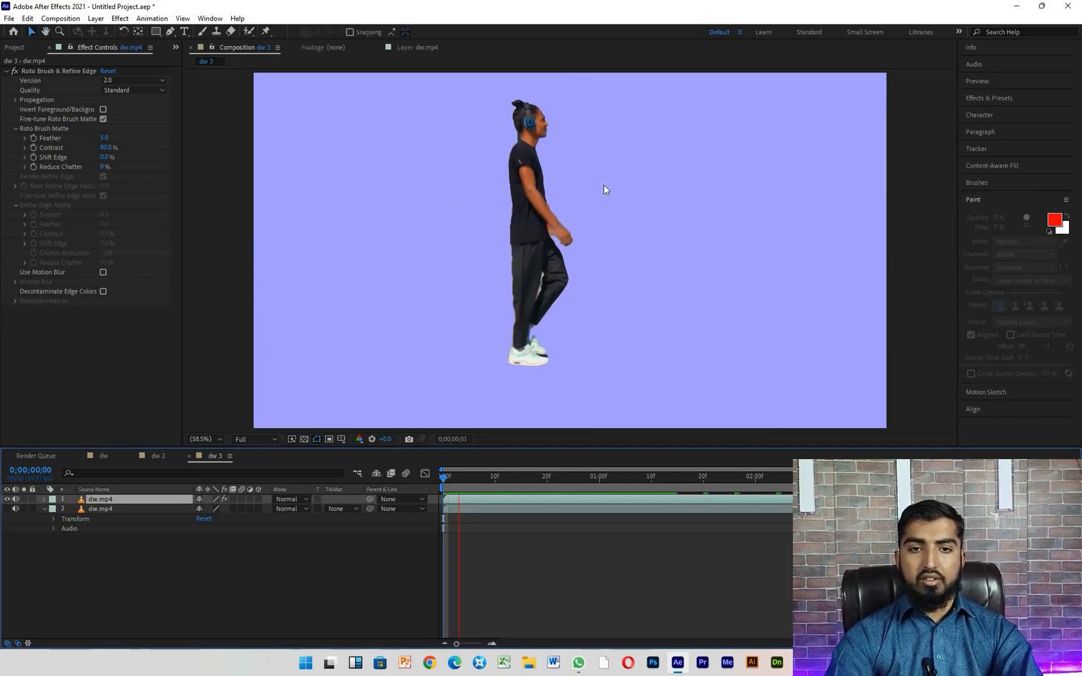
pyautogui.press('space')
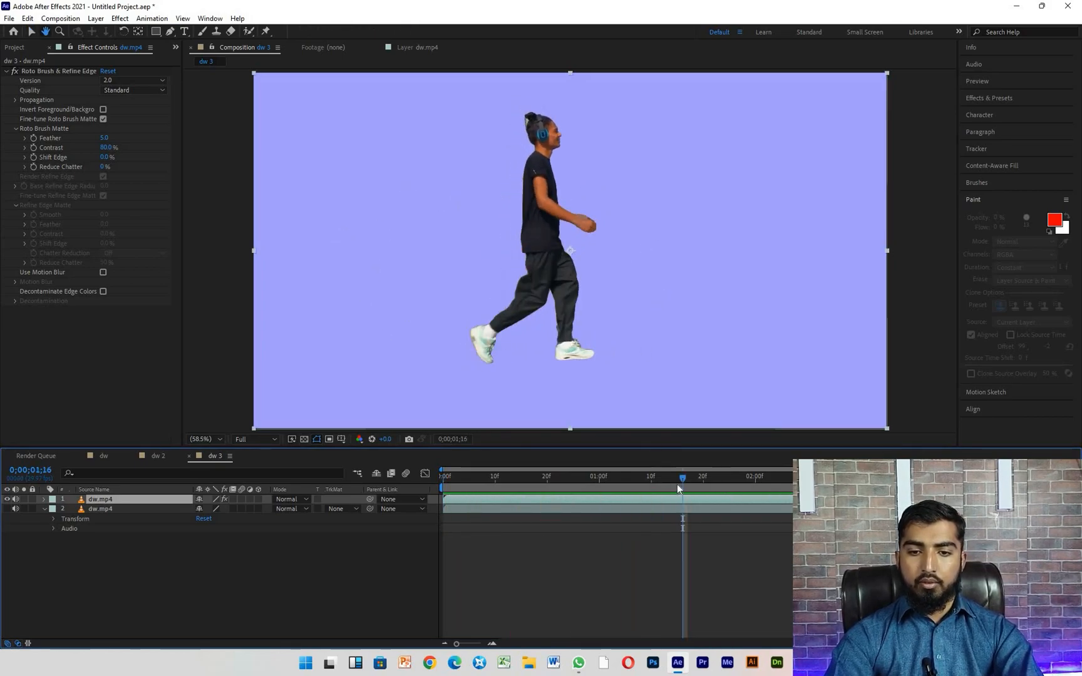
pyautogui.moveTo(499, 478); pyautogui.dragTo(413, 477)
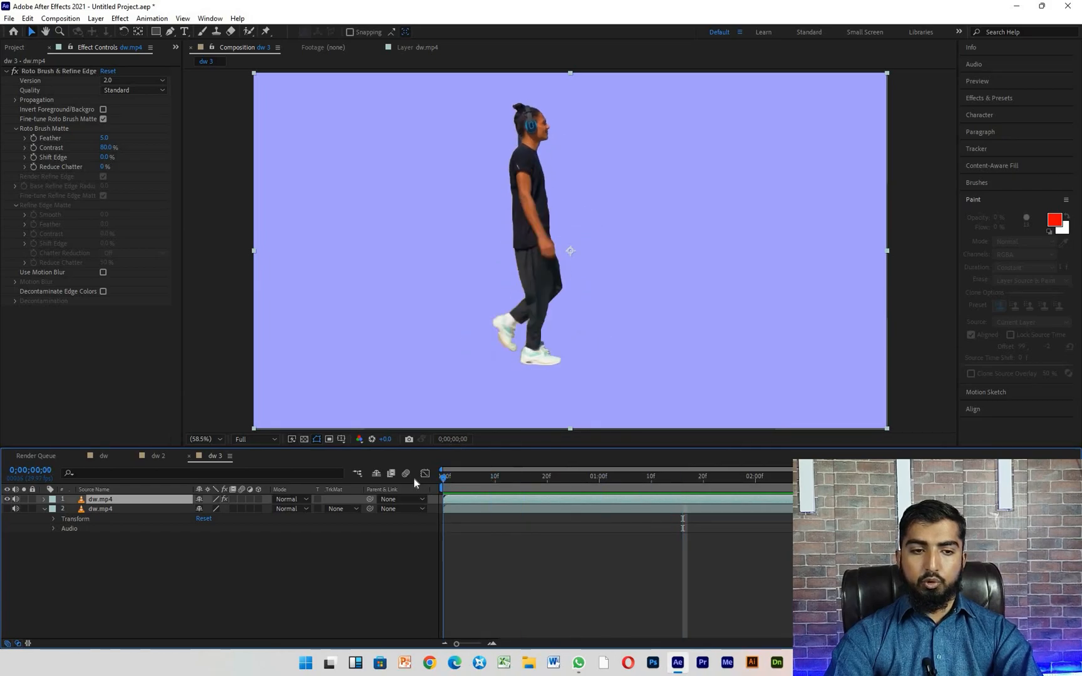
# - Show the lower original dw.mp4 layer, play back the combined layers, and hide that layer again
pyautogui.click(8, 510)
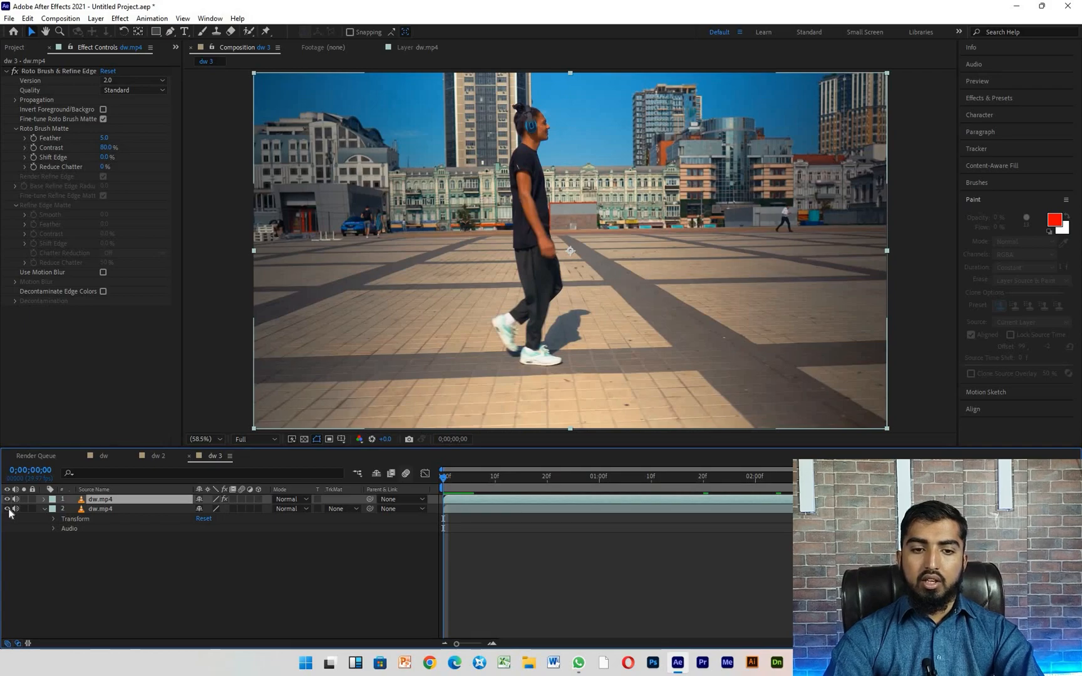
pyautogui.press('space')
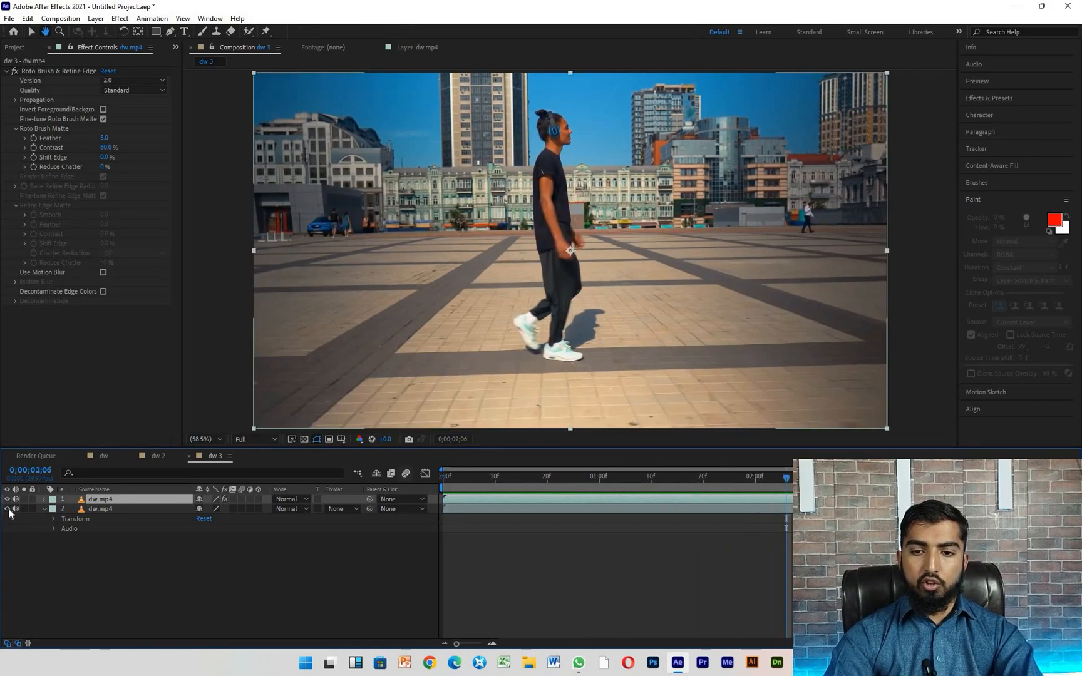
pyautogui.click(7, 509)
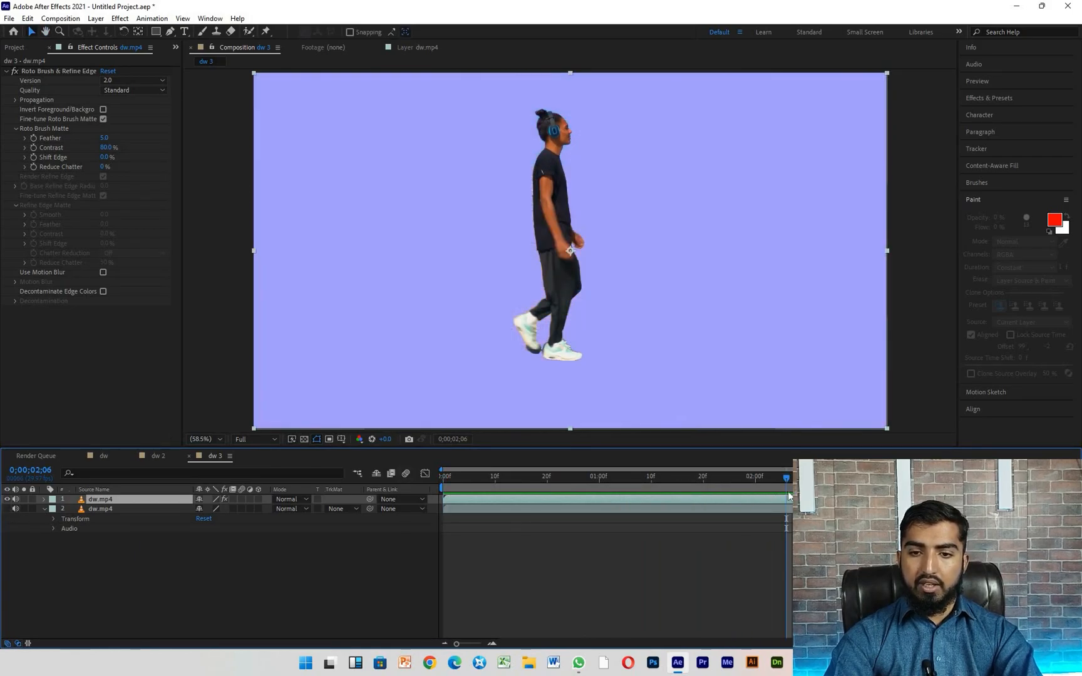
# - Auto-trace the Alpha channel of the upper dw.mp4 layer over the whole work area, starting from frame 0;00;00;00
pyautogui.moveTo(787, 478); pyautogui.dragTo(337, 394)
pyautogui.click(96, 18)
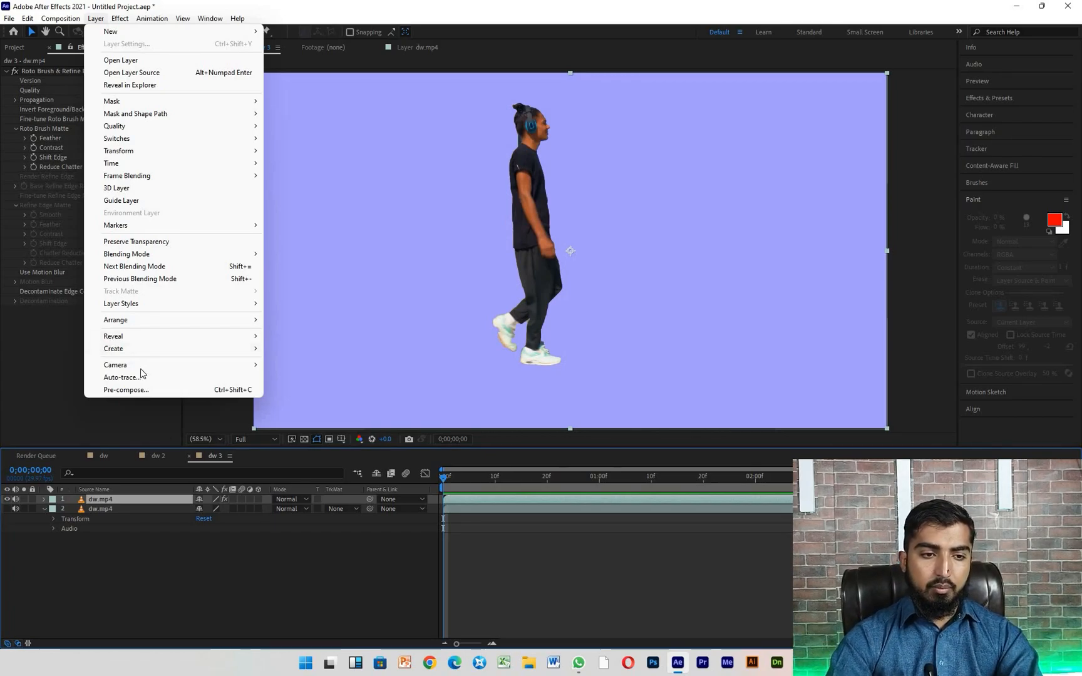
pyautogui.click(135, 378)
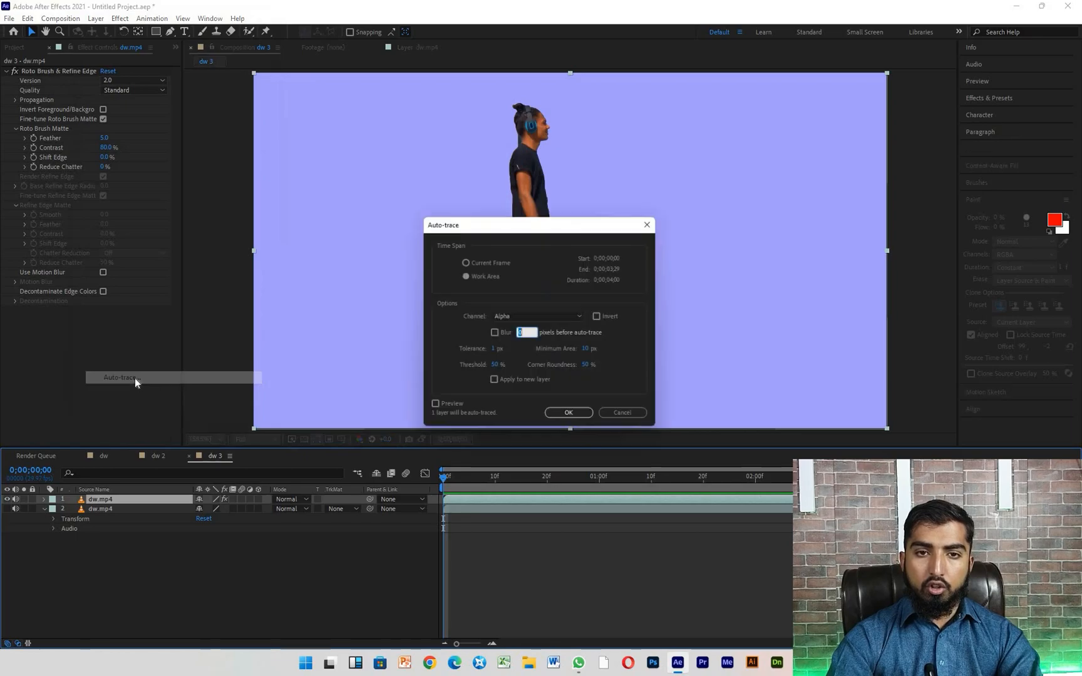
pyautogui.click(477, 259)
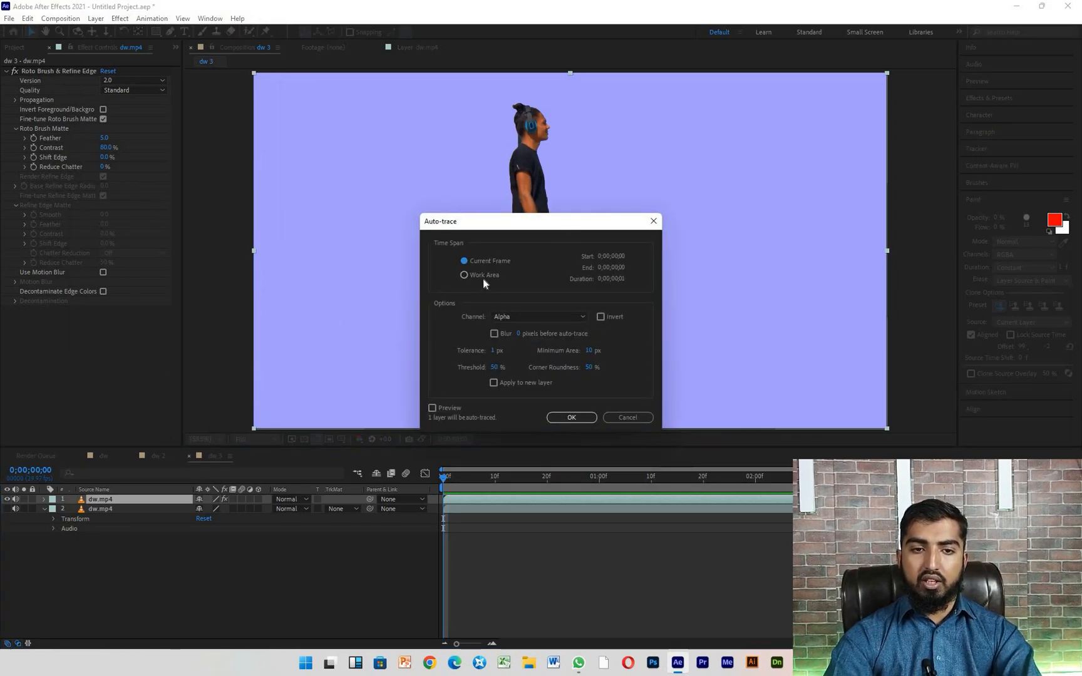
pyautogui.click(488, 274)
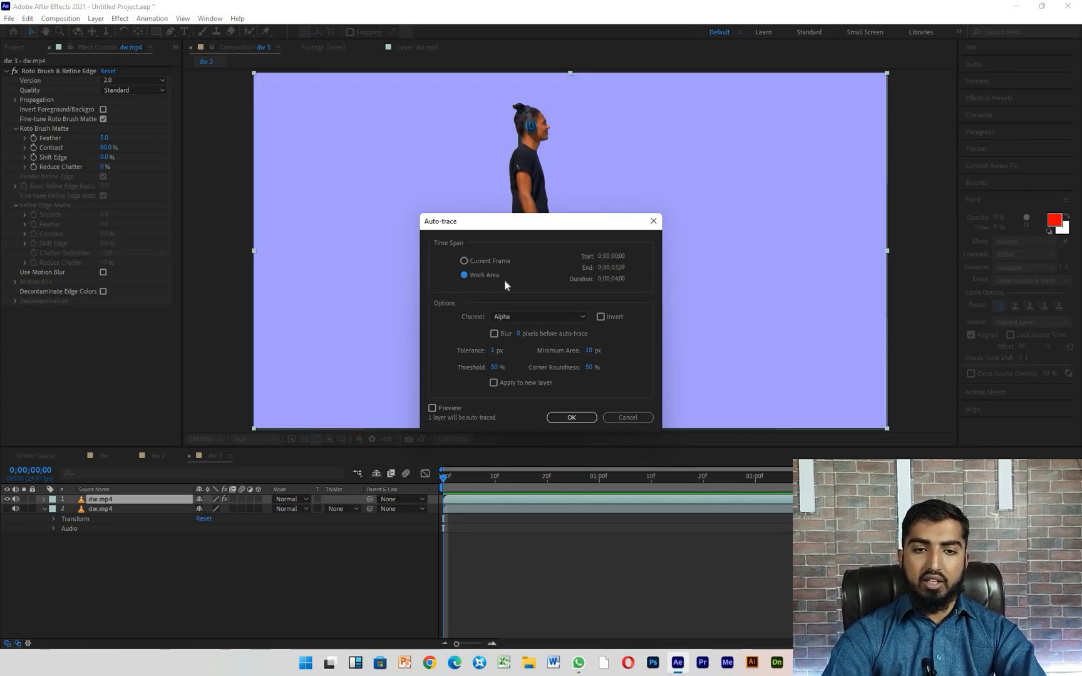
pyautogui.click(568, 417)
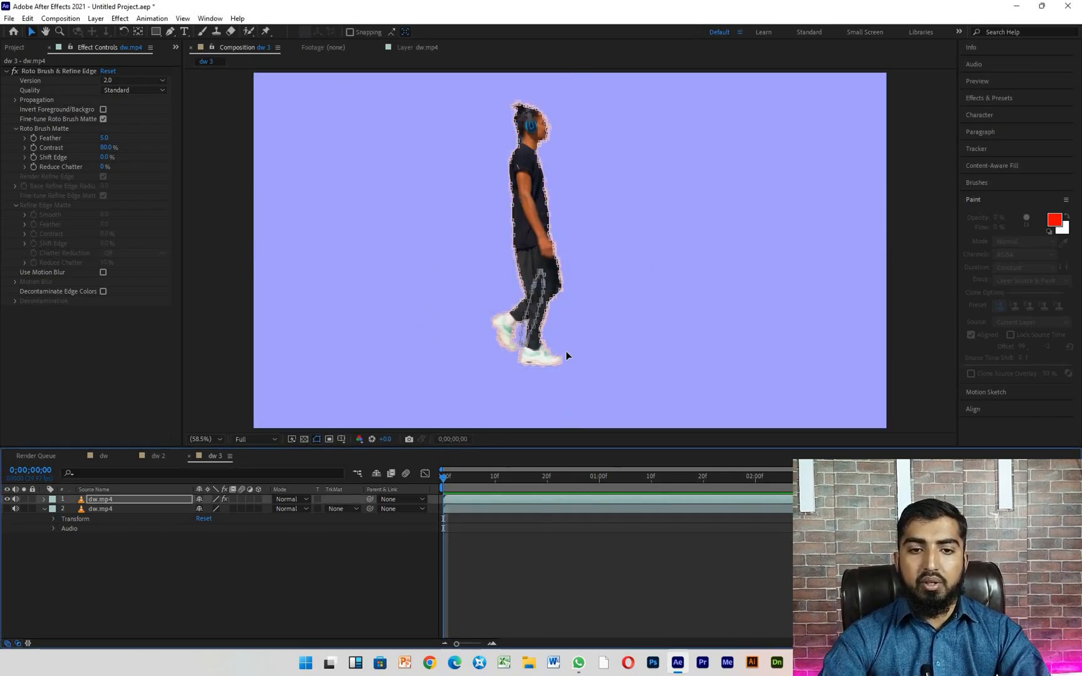
# - Scrub and play through the composition to check the traced mask outline around the man, returning to the first frame
pyautogui.press('space')
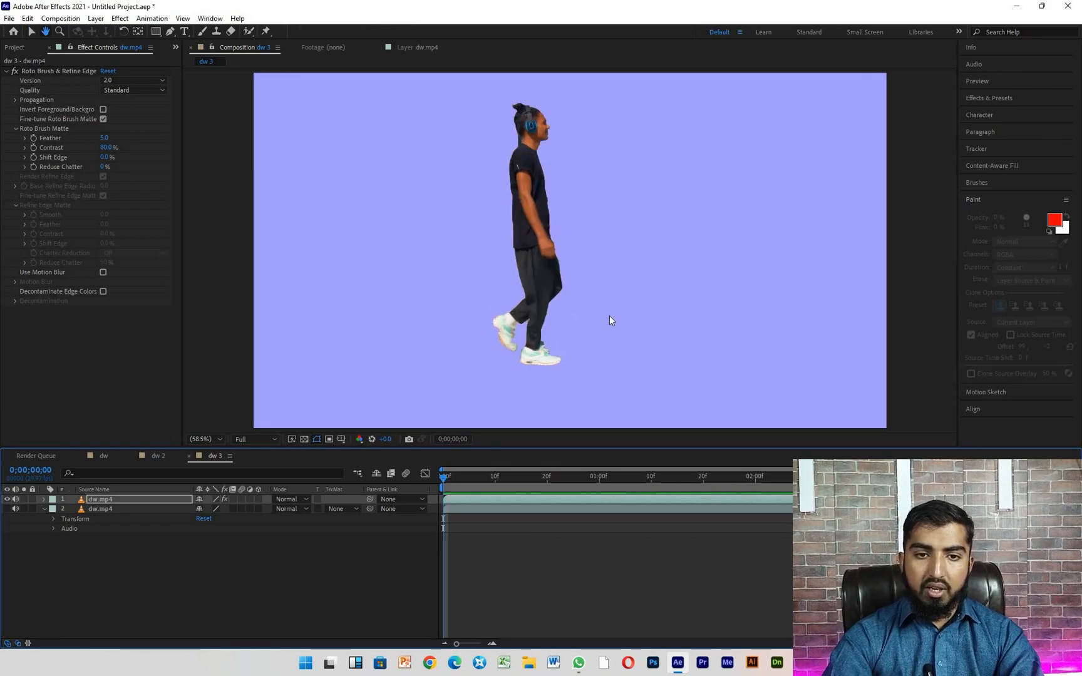
pyautogui.click(536, 485)
pyautogui.moveTo(536, 487); pyautogui.dragTo(773, 471)
pyautogui.press('space')
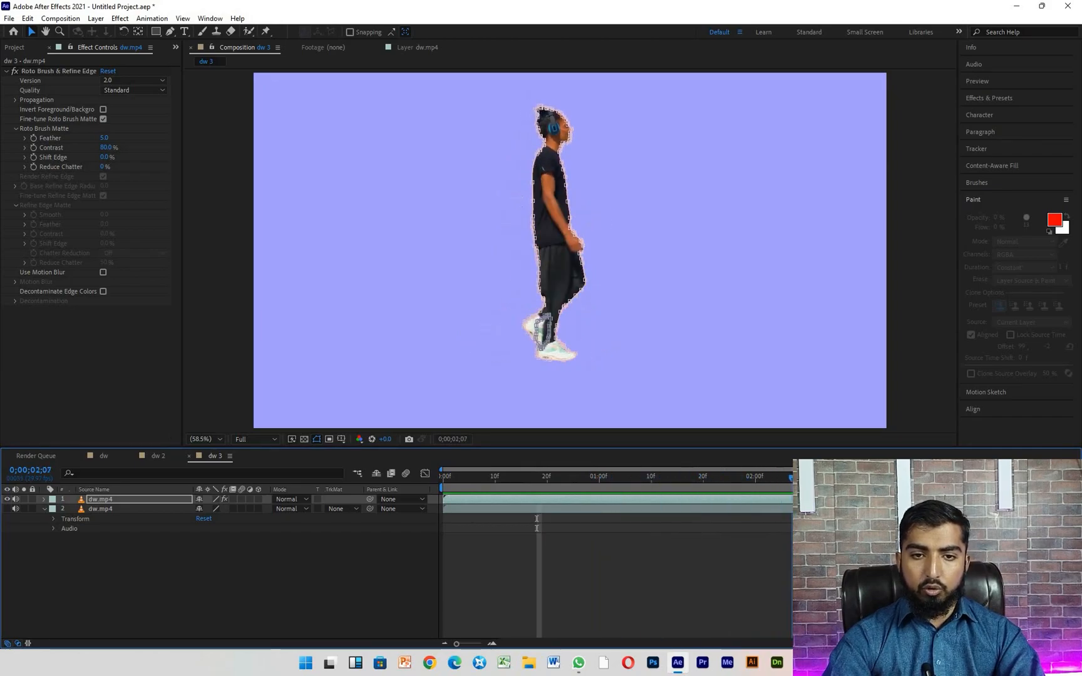
pyautogui.moveTo(460, 476); pyautogui.dragTo(427, 477)
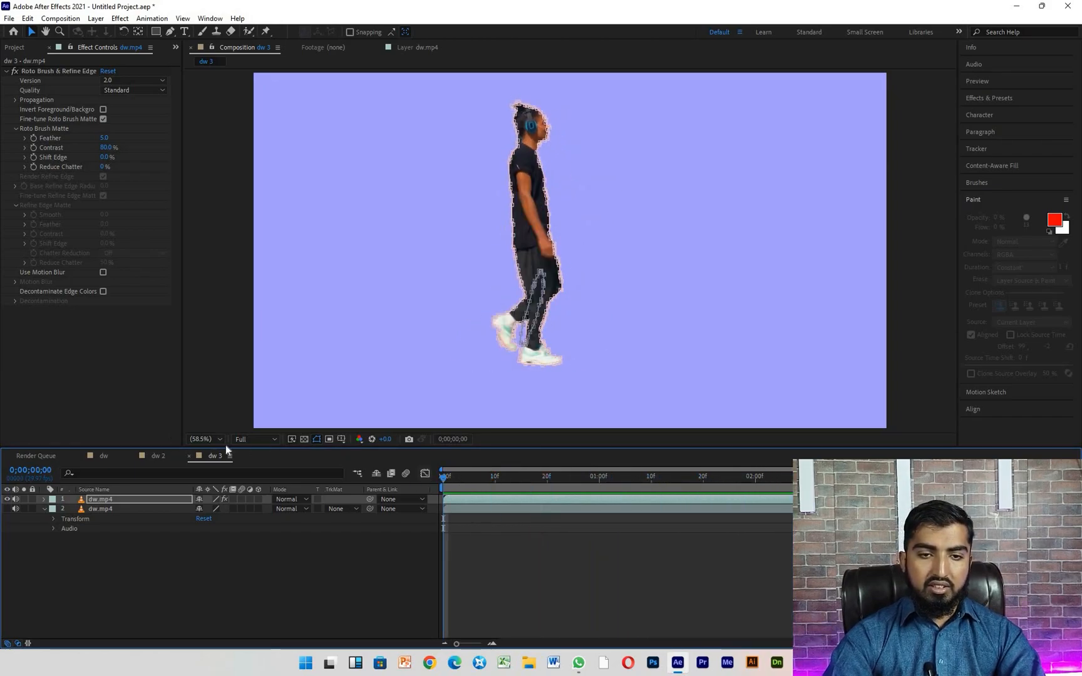
# - Expand the masks of the upper dw.mp4 layer and delete Mask 2, keeping only the full-body outline in Mask 1
pyautogui.click(45, 498)
pyautogui.click(54, 509)
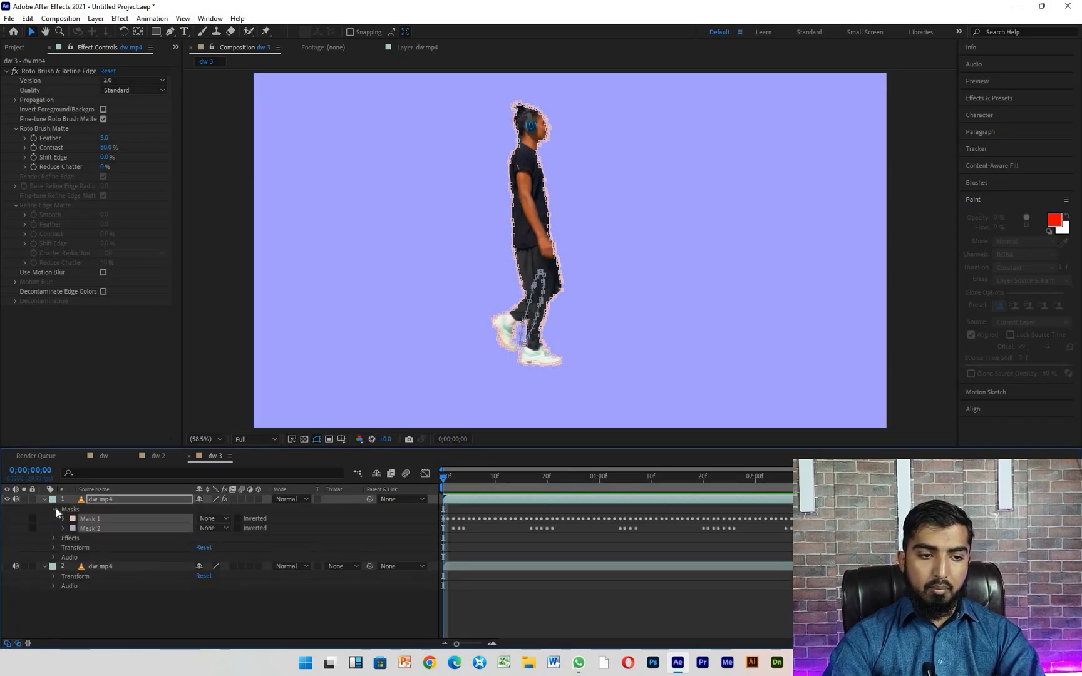
pyautogui.click(107, 537)
pyautogui.click(107, 530)
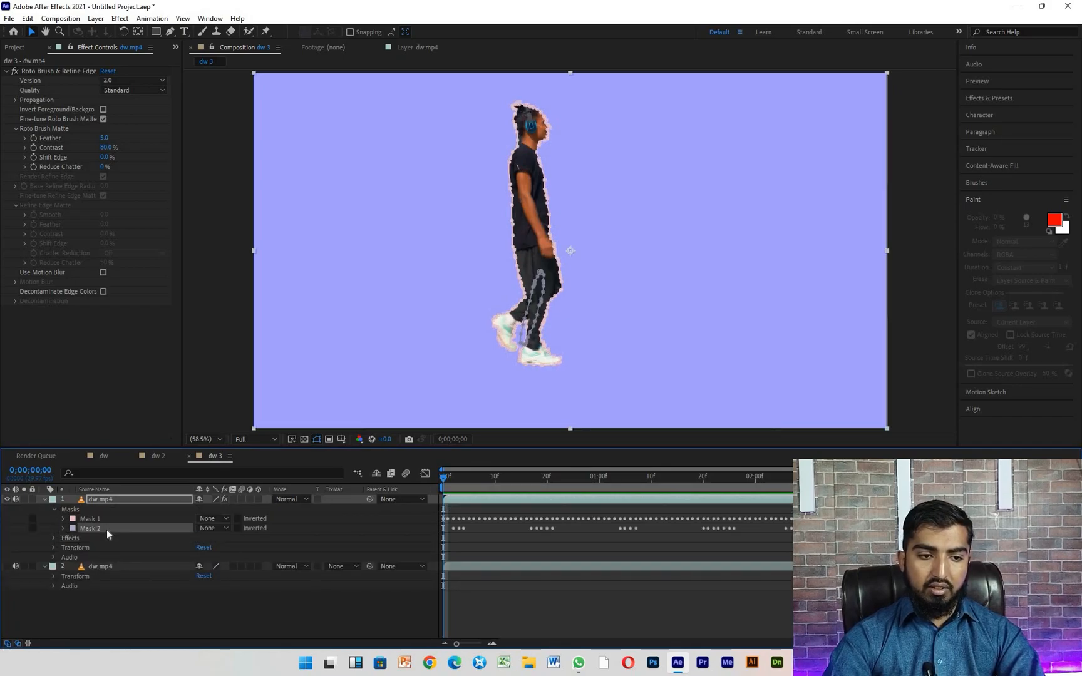
pyautogui.click(103, 519)
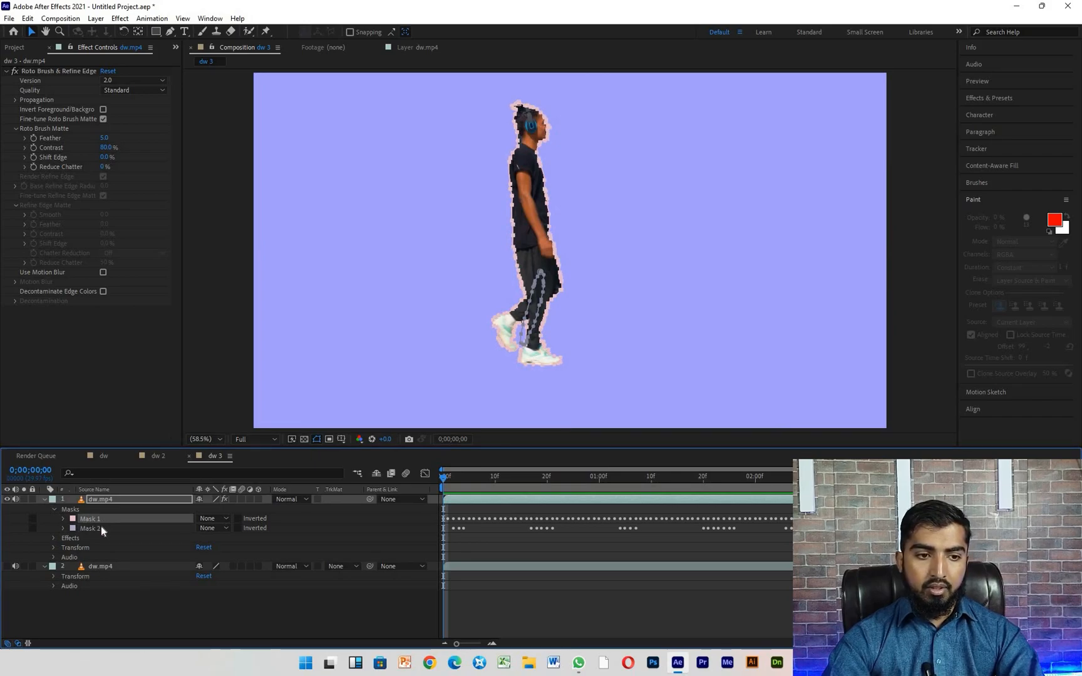
pyautogui.click(101, 526)
pyautogui.press('Delete')
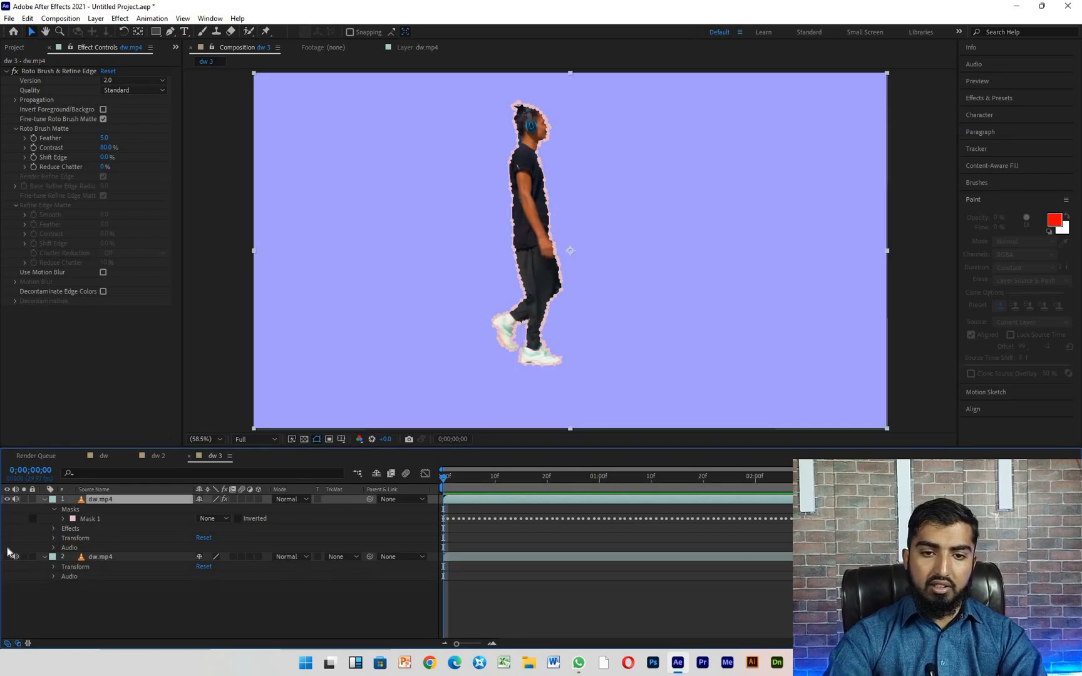
# - Play back the composition to check the remaining mask outline around the man, and return to the first frame
pyautogui.press('space')
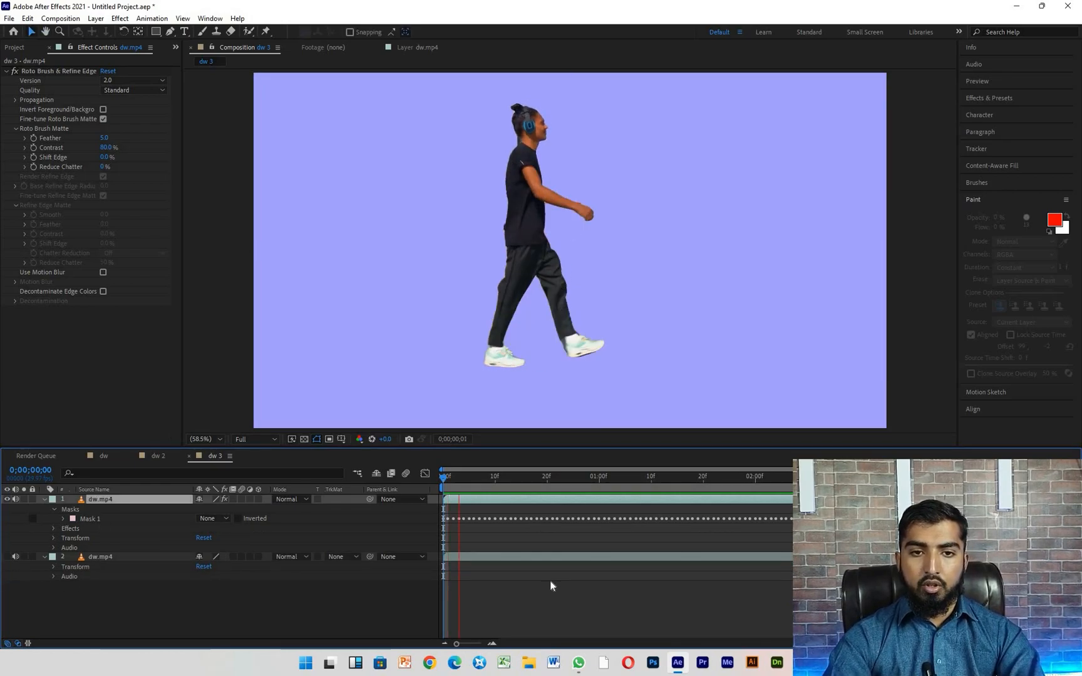
pyautogui.press('space')
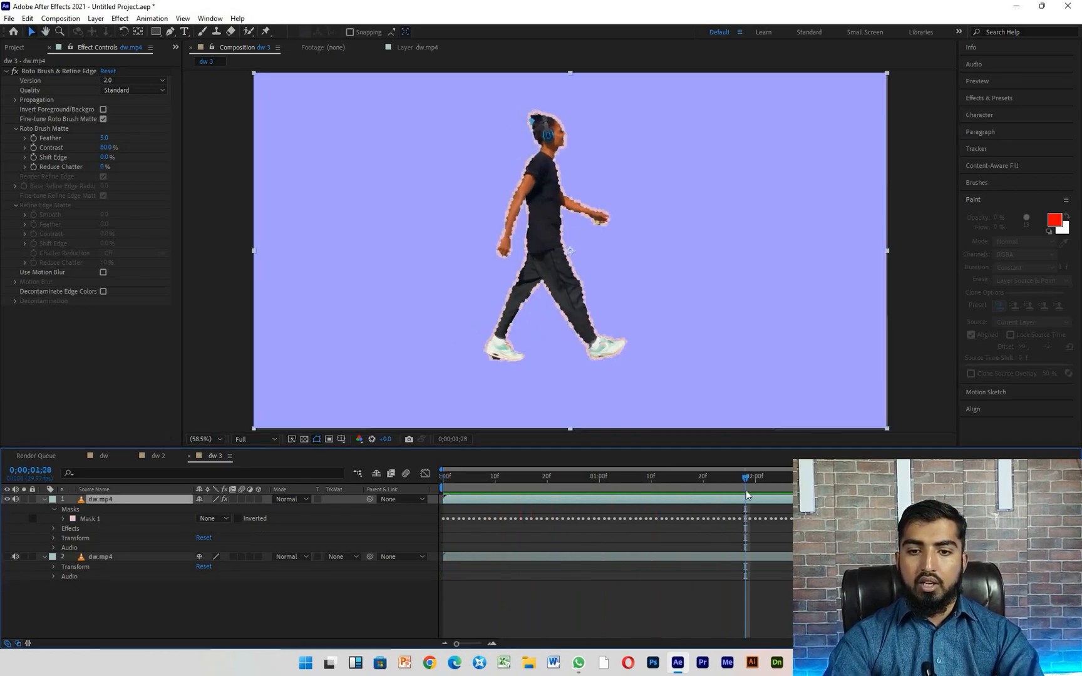
pyautogui.moveTo(746, 477); pyautogui.dragTo(442, 477)
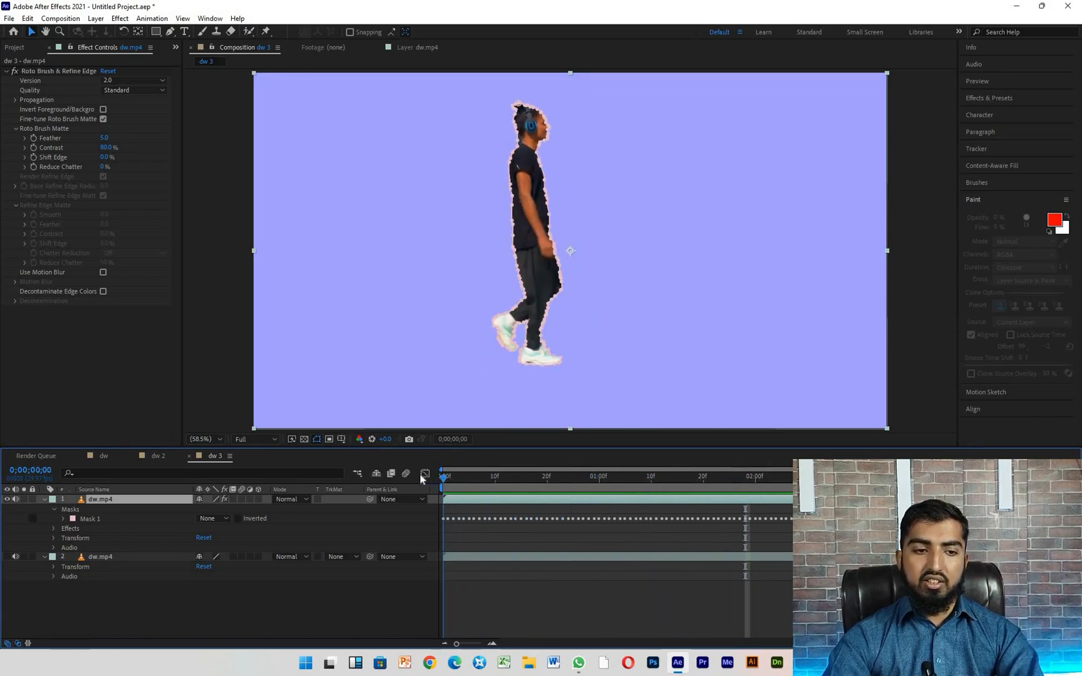
# - Collapse the upper dw.mp4 layer and add a black solid layer at composition size, 1920 x 1080 px
pyautogui.click(45, 499)
pyautogui.rightClick(67, 588)
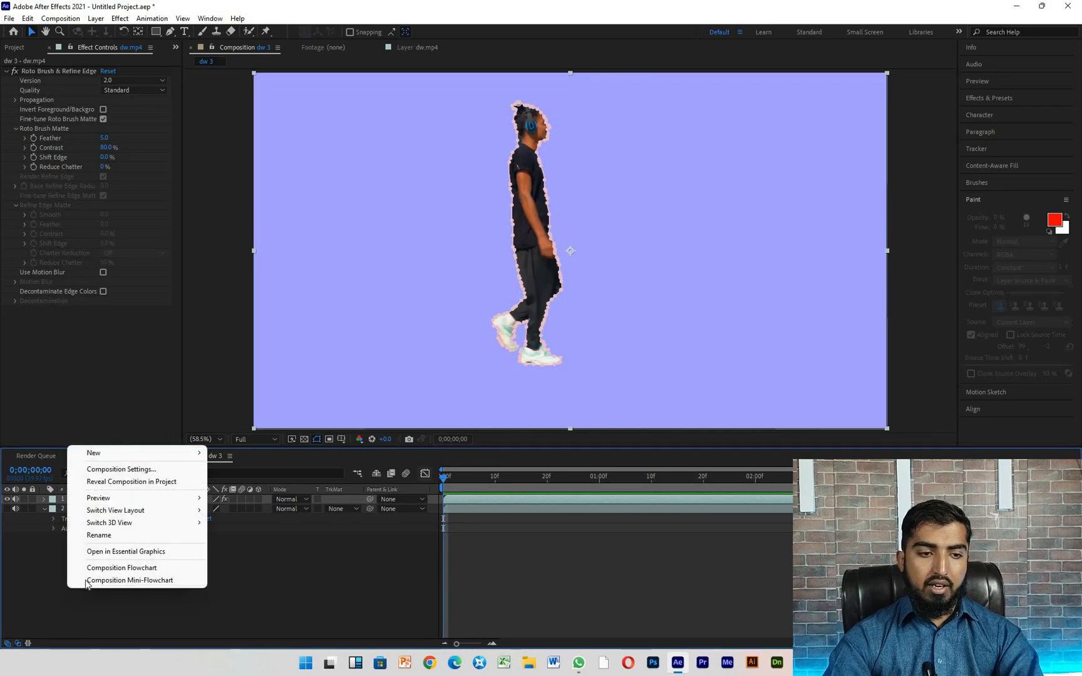
pyautogui.moveTo(160, 453)
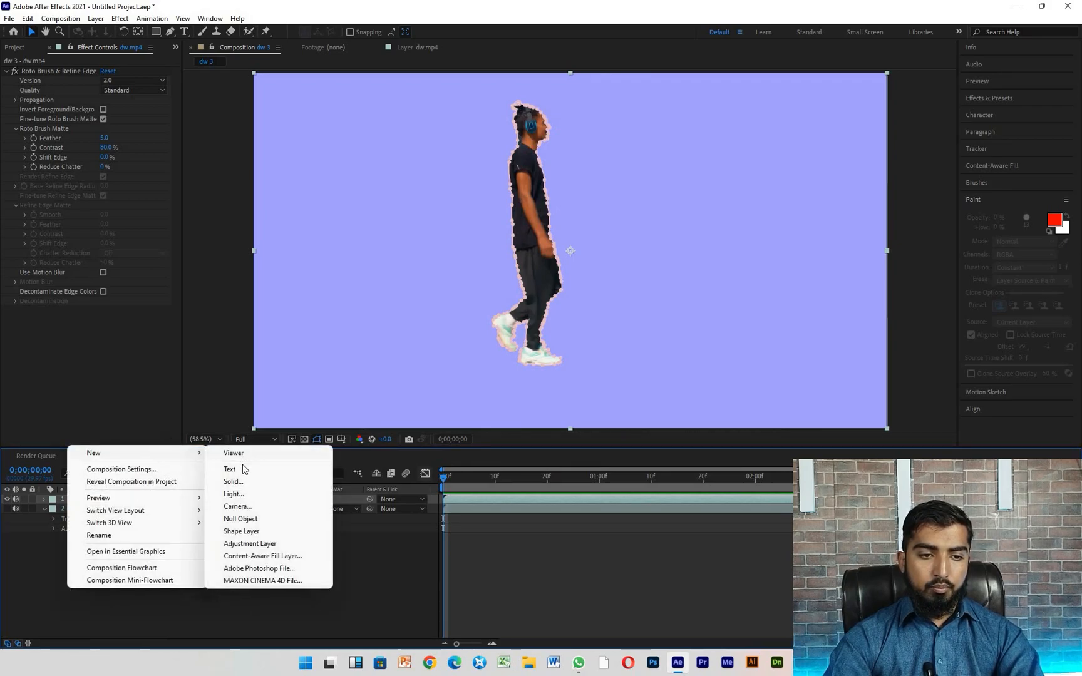
pyautogui.click(238, 481)
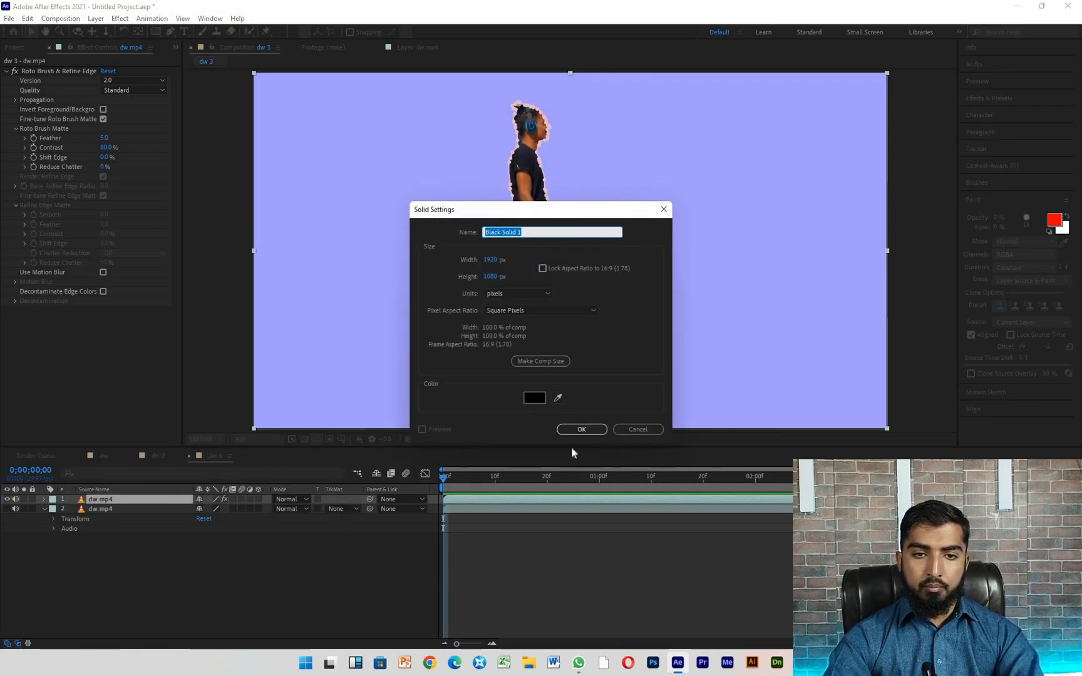
pyautogui.click(553, 367)
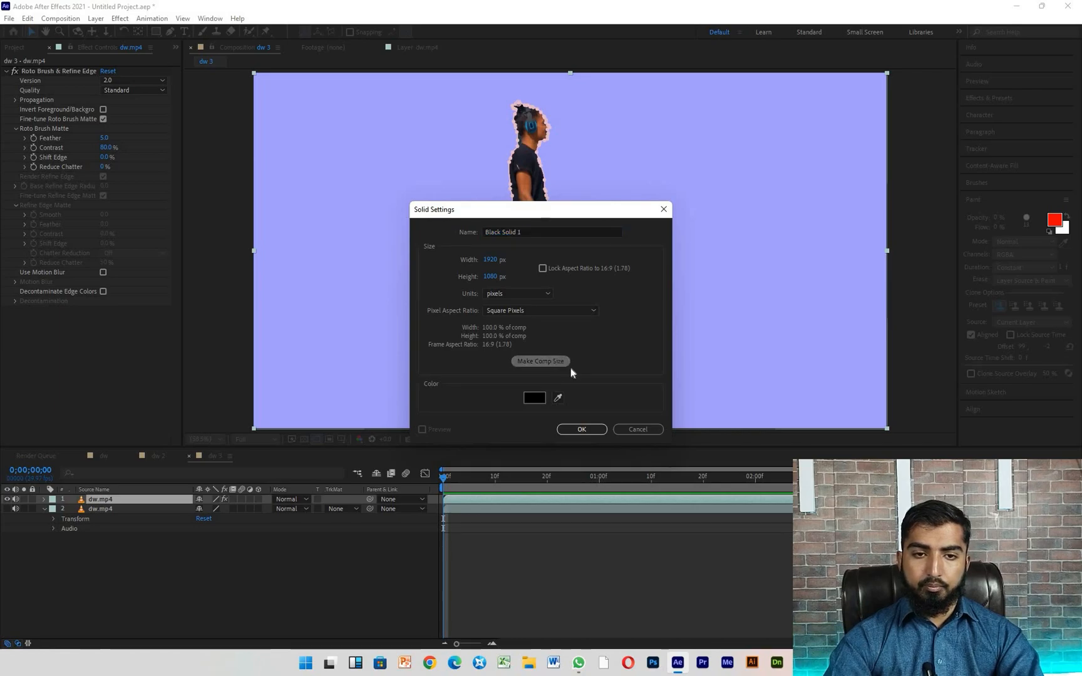
pyautogui.click(593, 430)
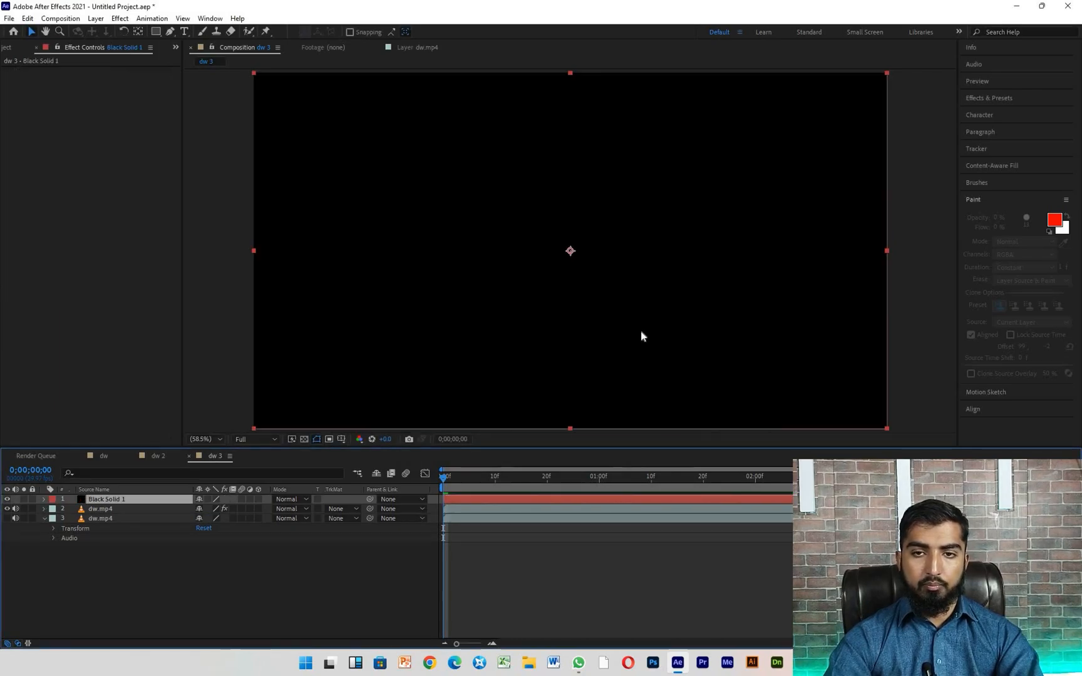
# - Find the Saber effect by searching for "sab" and apply it to the black solid
pyautogui.click(990, 99)
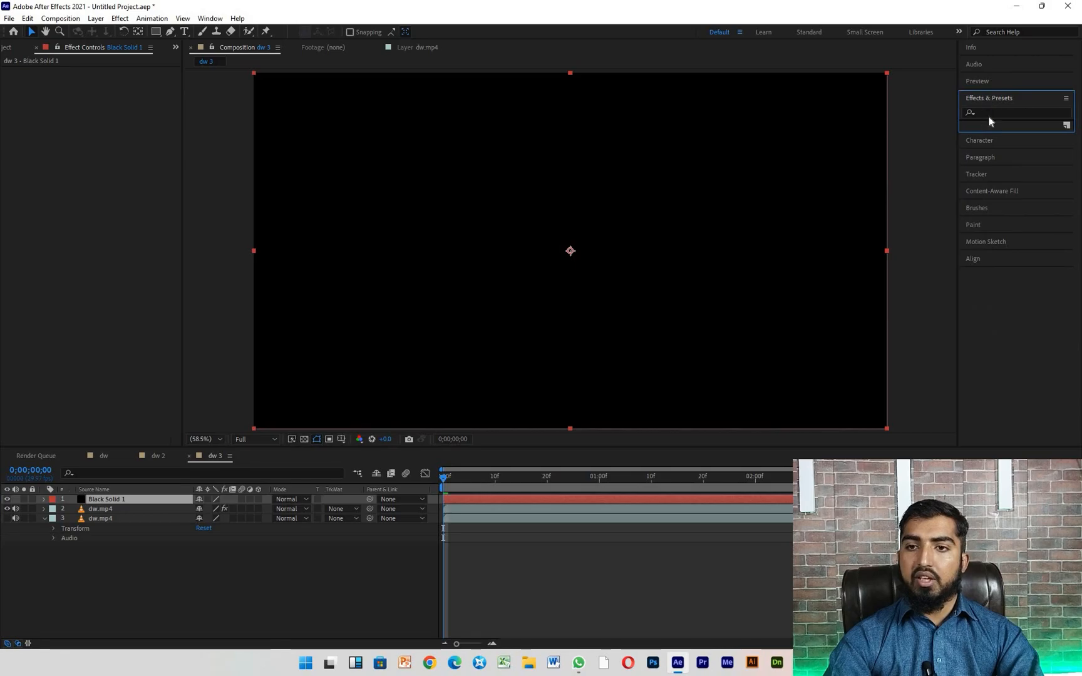
pyautogui.click(990, 113)
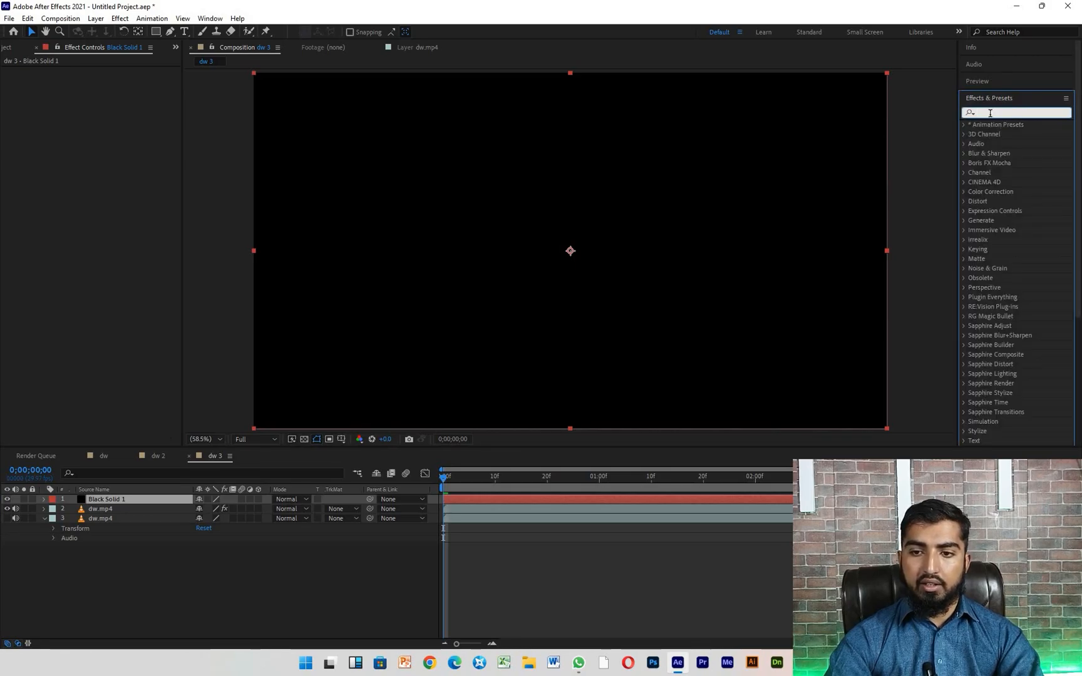
pyautogui.write('sab')
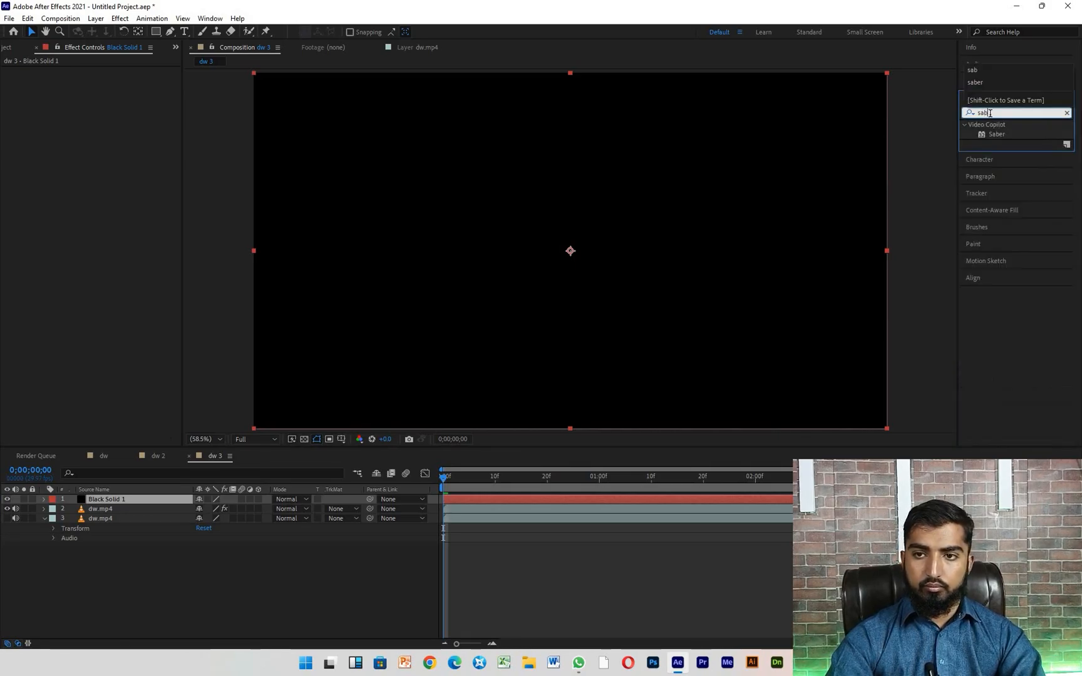
pyautogui.moveTo(1002, 133); pyautogui.dragTo(678, 216)
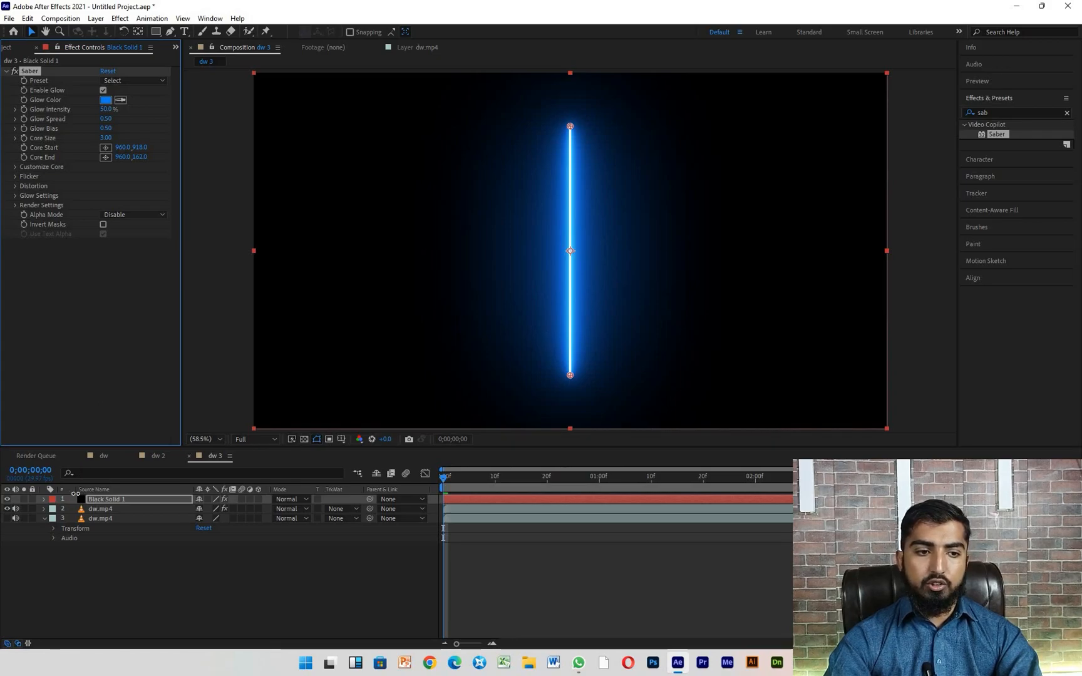
# - Copy Mask 1 from the roto-brushed dw.mp4 layer onto the black solid, and delete the mask from the dw.mp4 layer
pyautogui.click(44, 509)
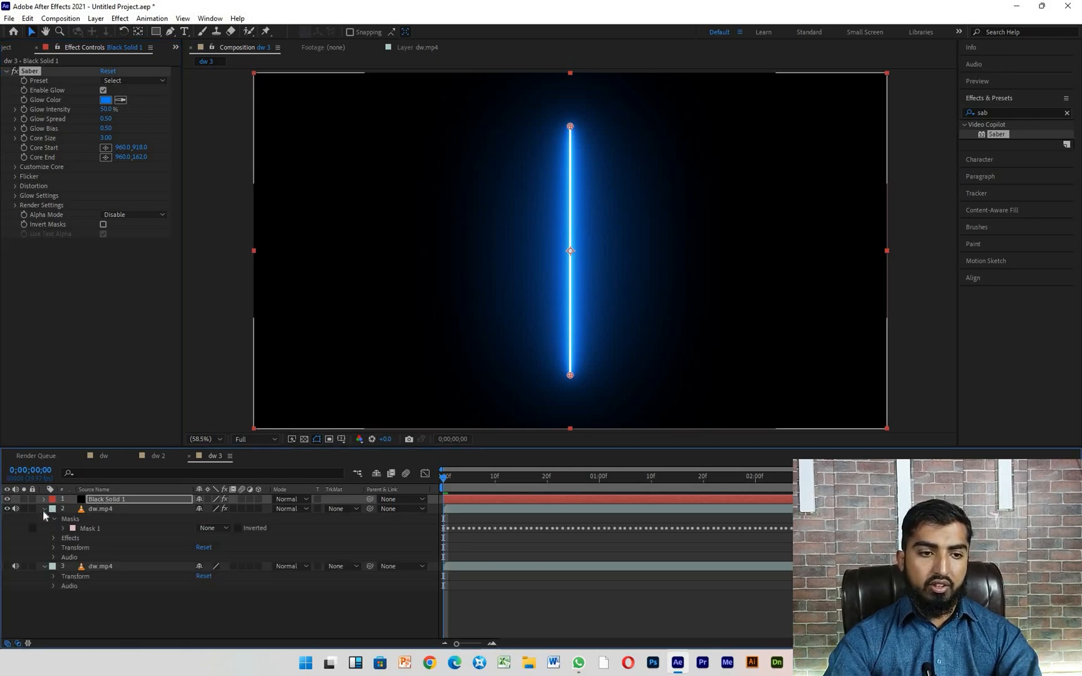
pyautogui.click(90, 531)
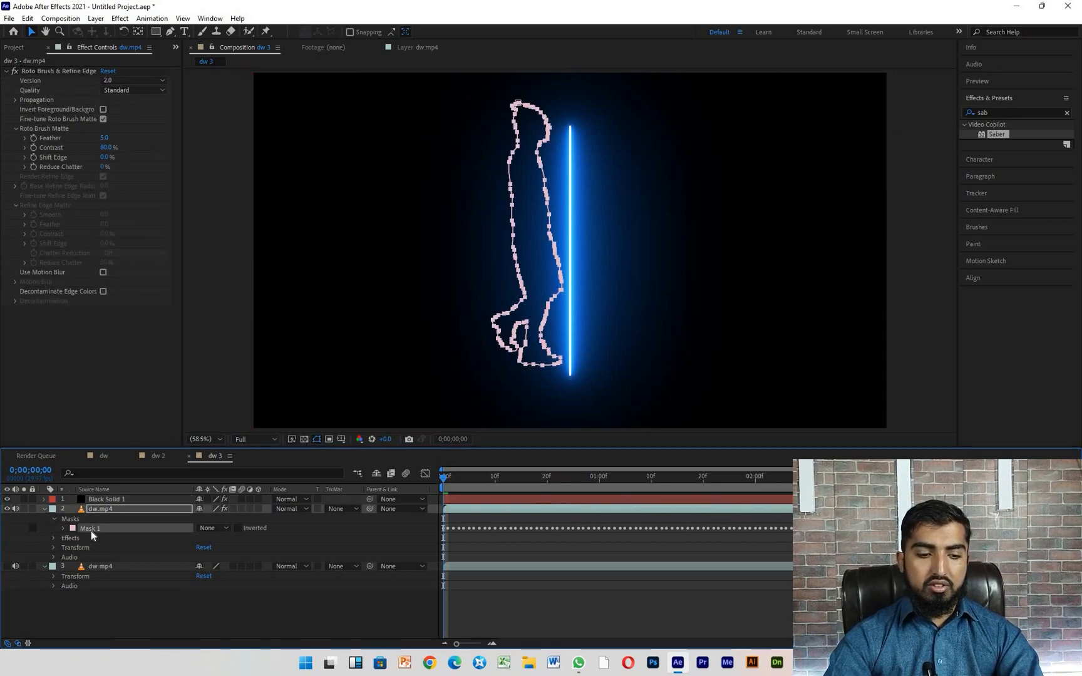
pyautogui.click(104, 499)
pyautogui.hotkey('ctrl', 'v')
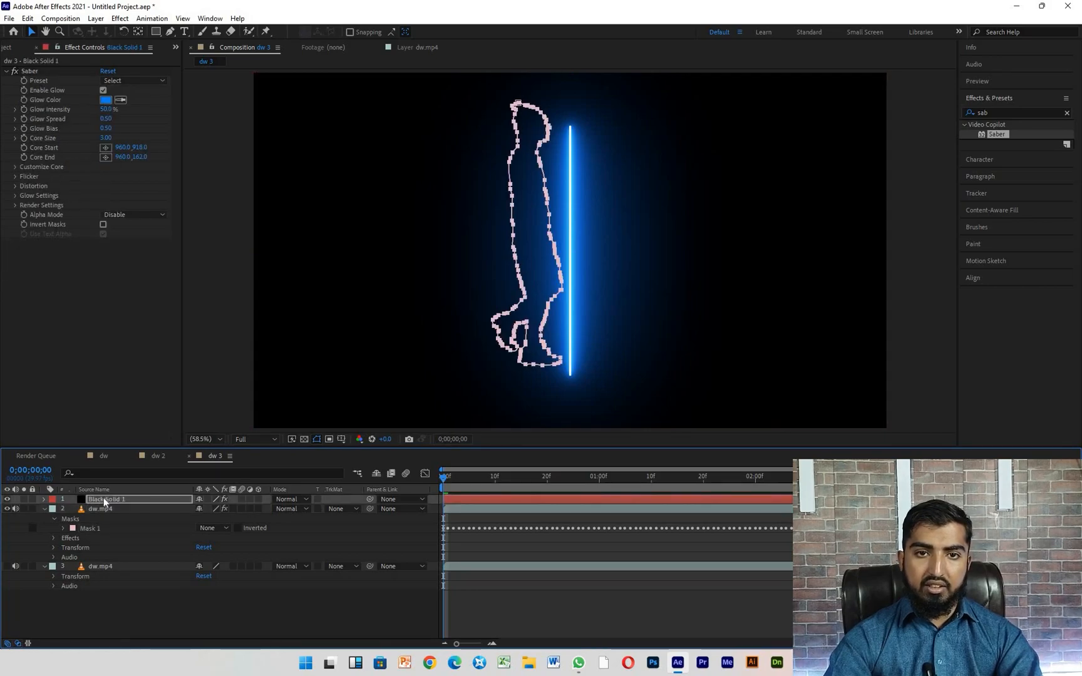
pyautogui.click(91, 528)
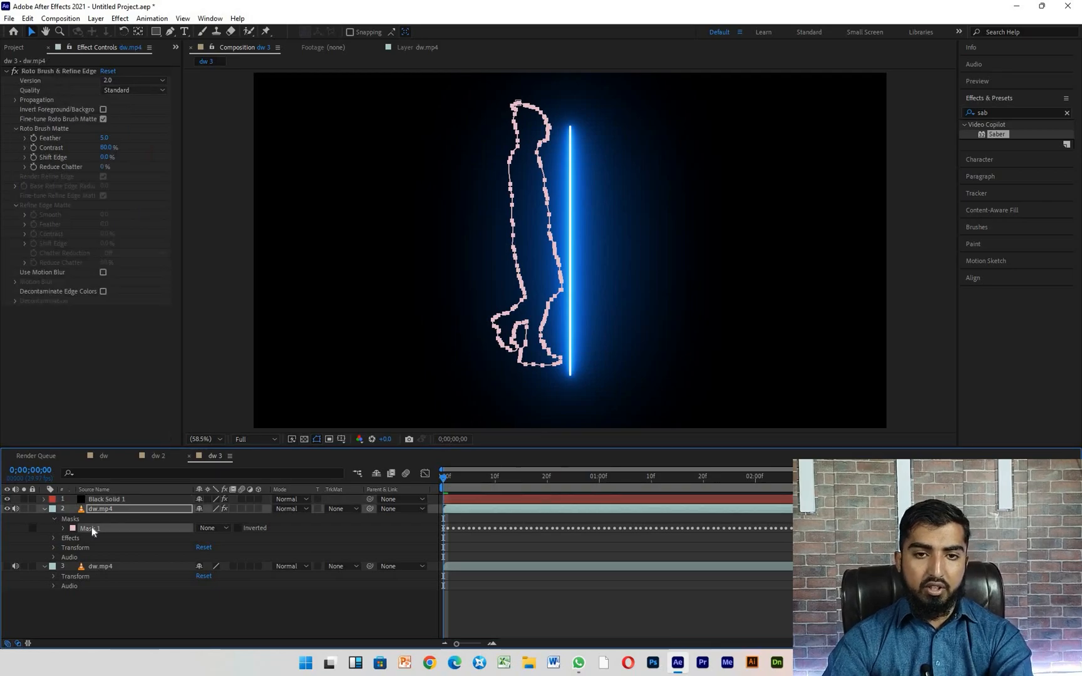
pyautogui.press('Delete')
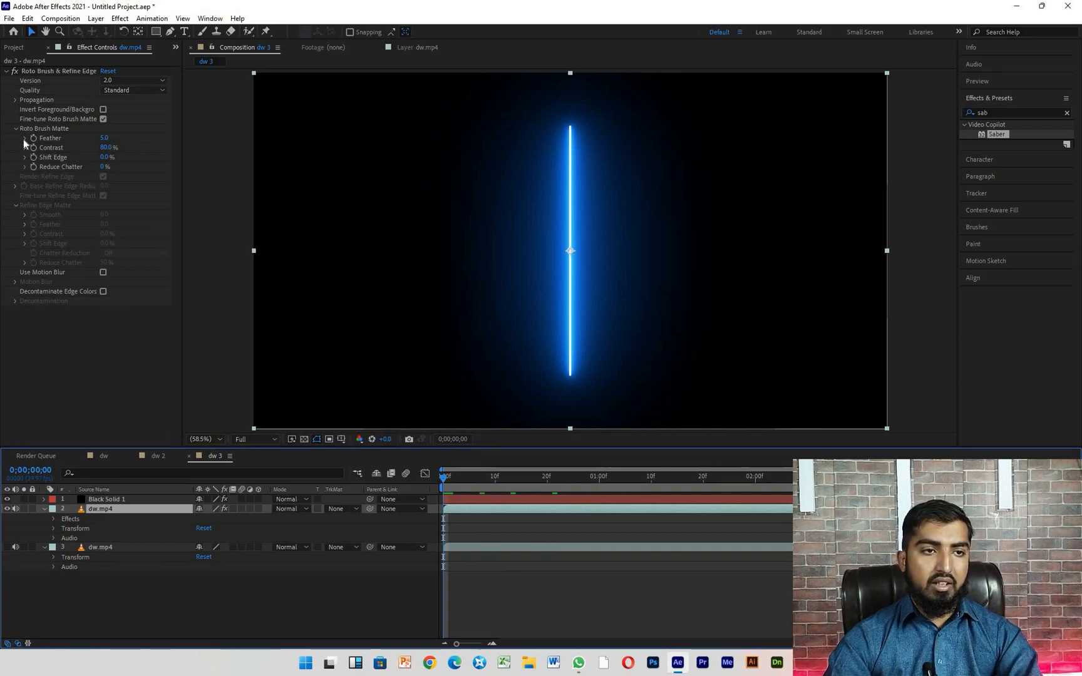
# - Set the Saber effect's core type to Layer Masks and its glow intensity to 20% on the black solid
pyautogui.click(104, 500)
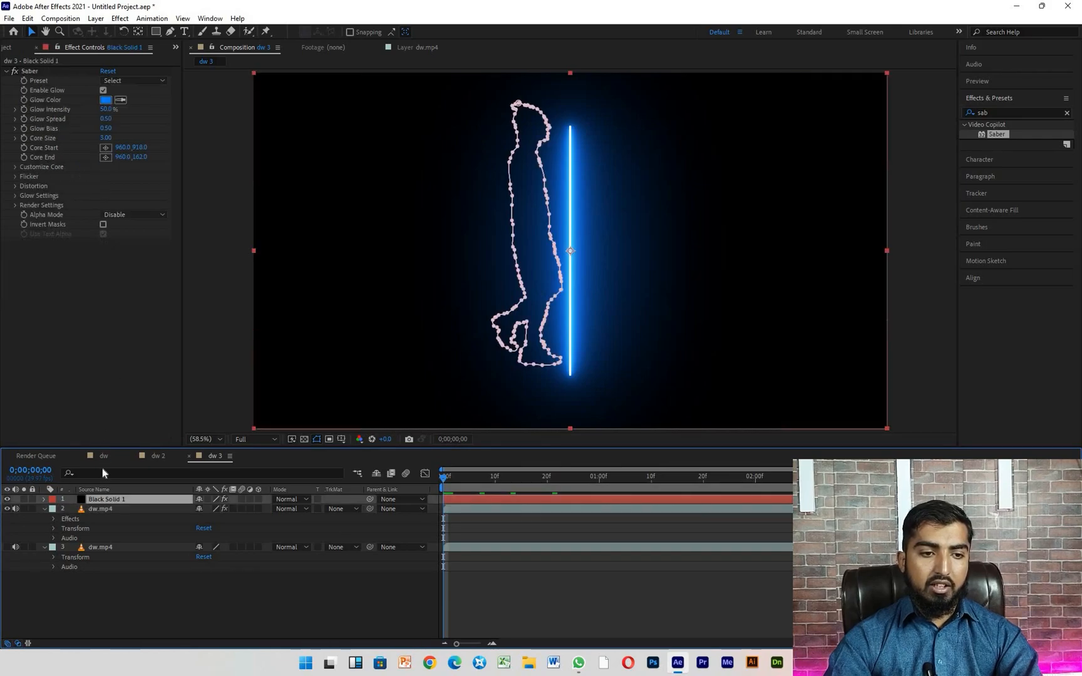
pyautogui.click(16, 167)
pyautogui.click(118, 176)
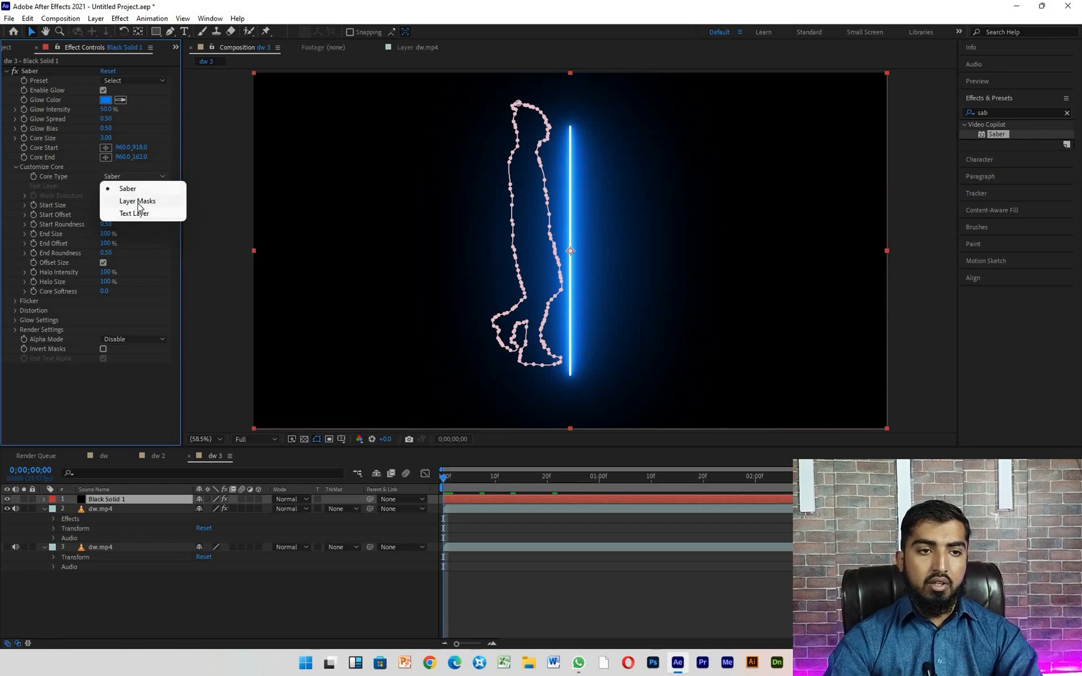
pyautogui.click(138, 204)
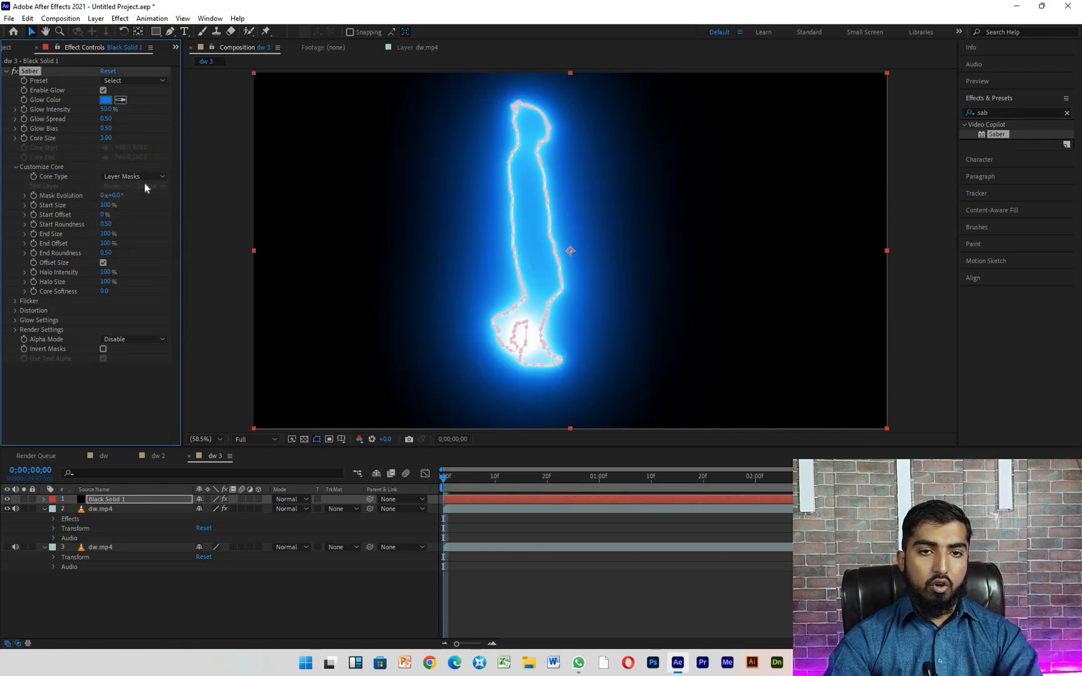
pyautogui.moveTo(108, 109); pyautogui.dragTo(96, 112)
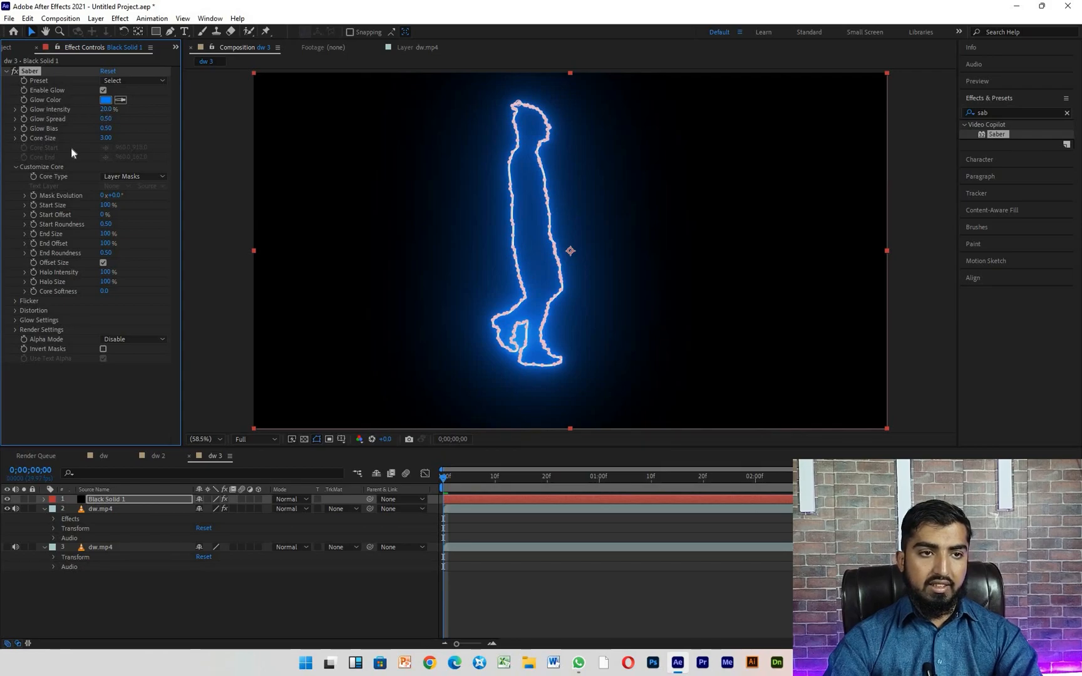
# - Set Saber's composite settings to Transparent in the render settings, and show the lower original dw.mp4 layer
pyautogui.click(15, 330)
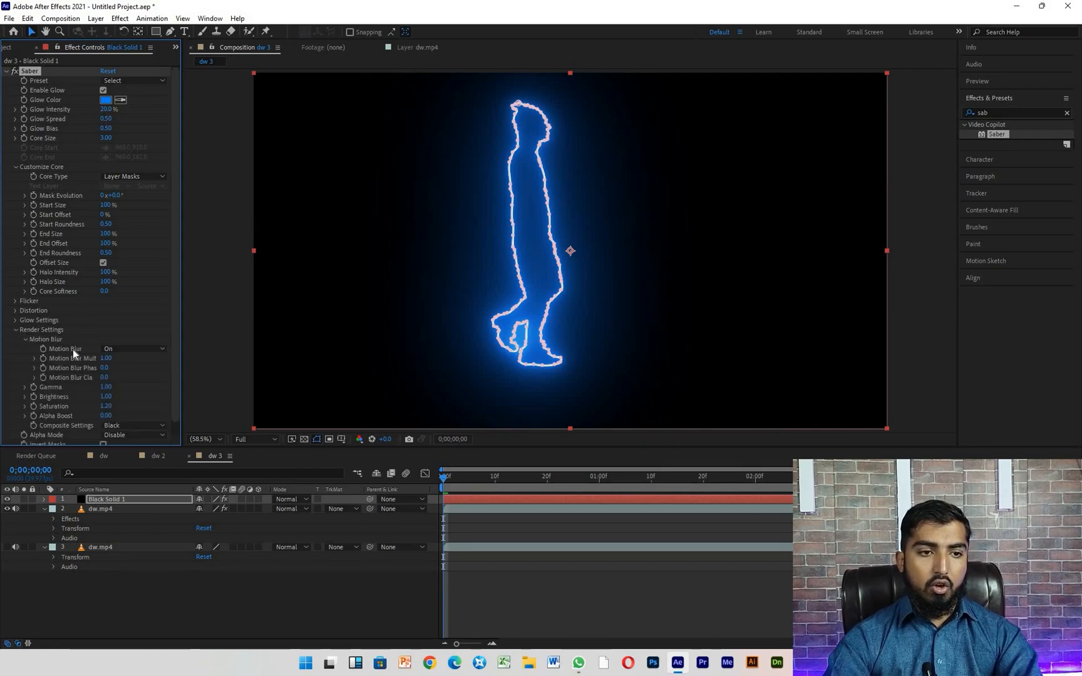
pyautogui.click(138, 425)
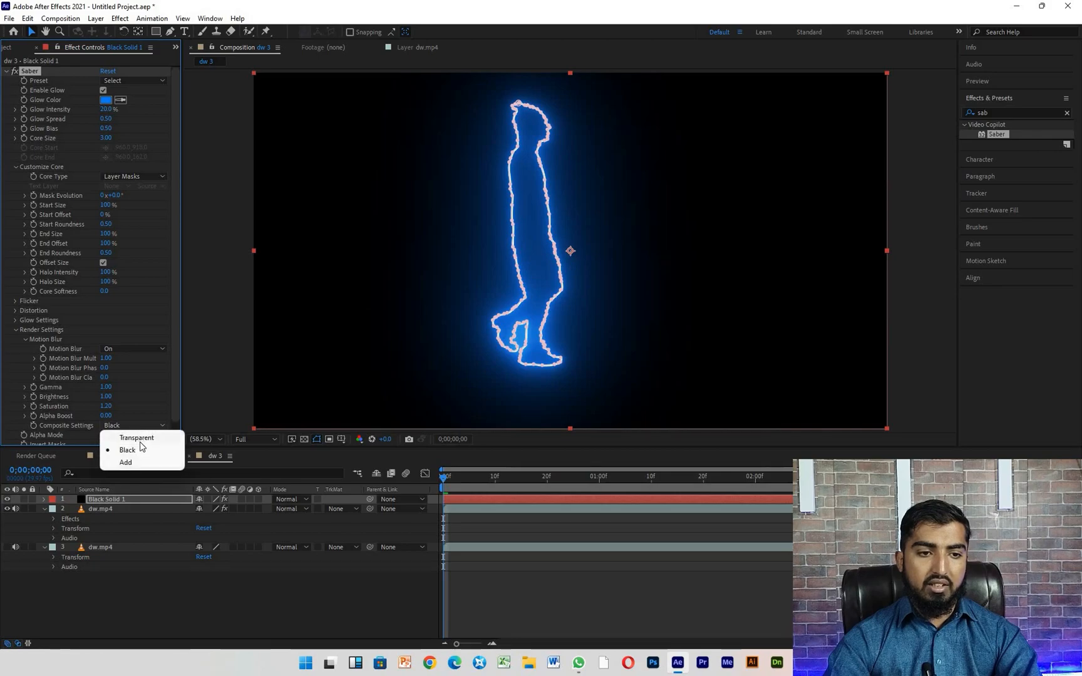
pyautogui.click(143, 438)
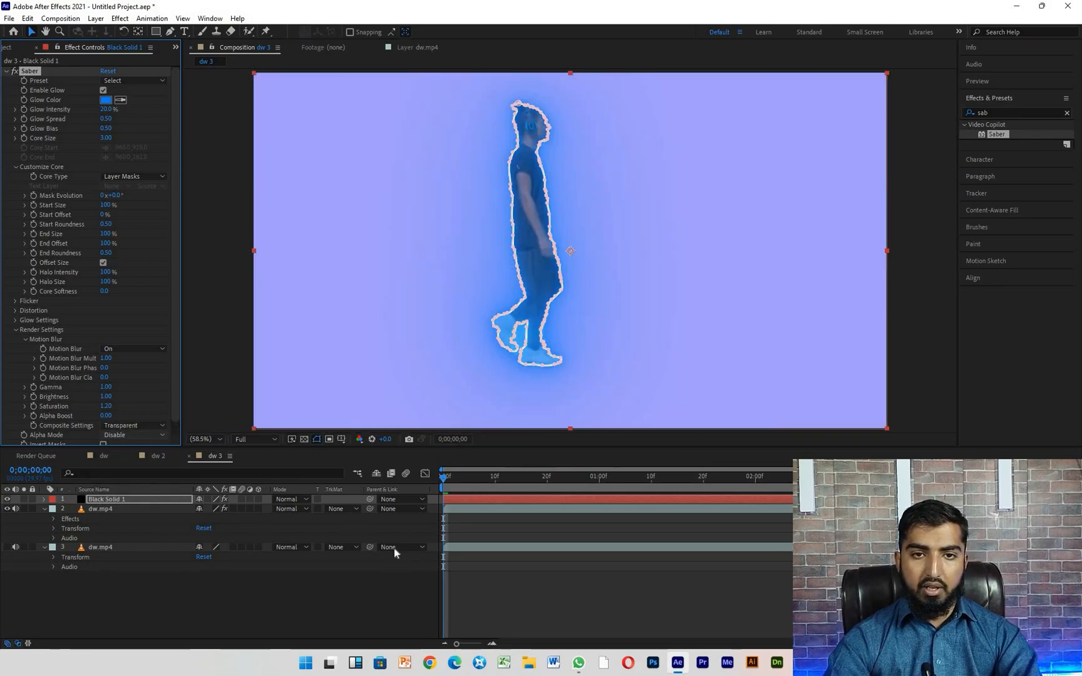
pyautogui.click(7, 548)
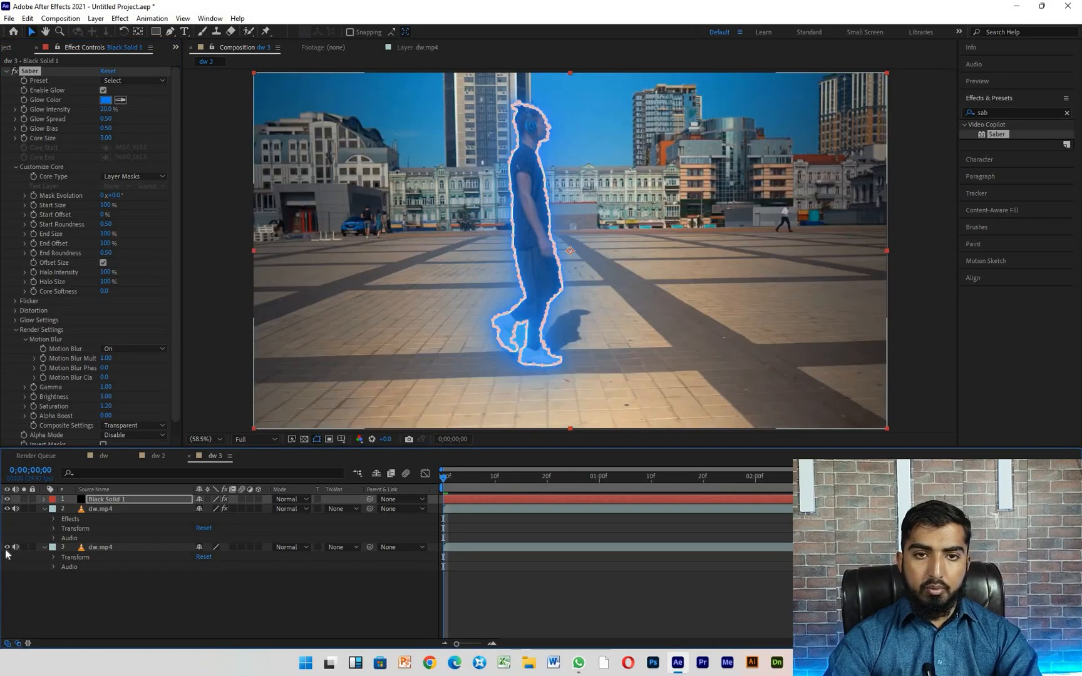
# - Place the black solid between the two dw.mp4 layers and play back the glowing outline behind the man
pyautogui.moveTo(118, 499); pyautogui.dragTo(119, 544)
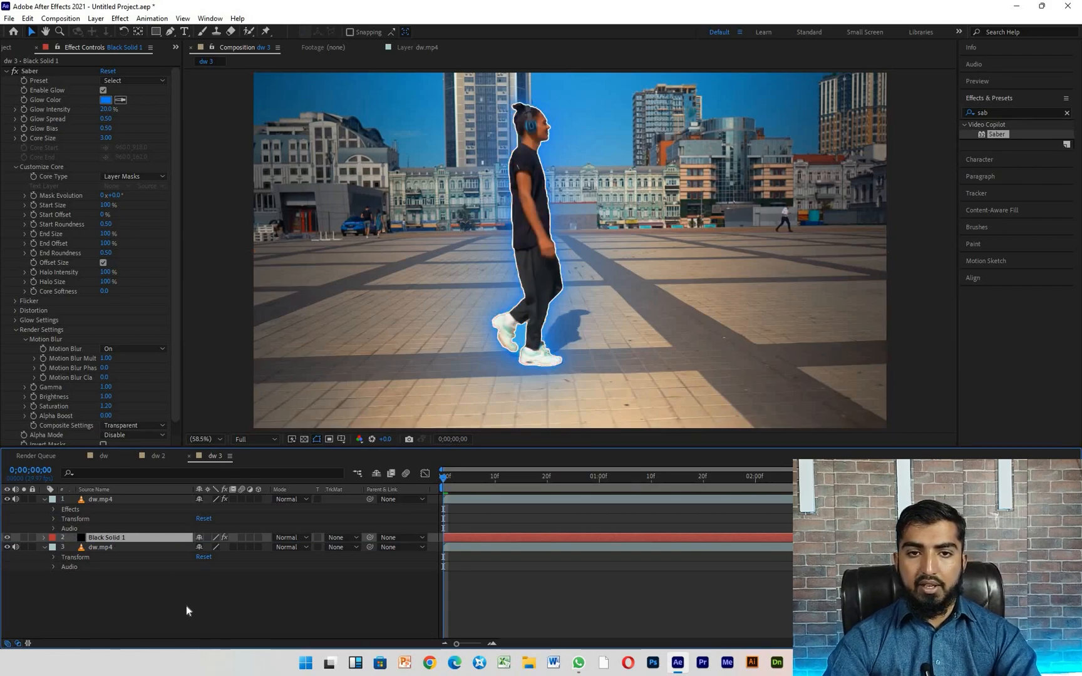
pyautogui.press('space')
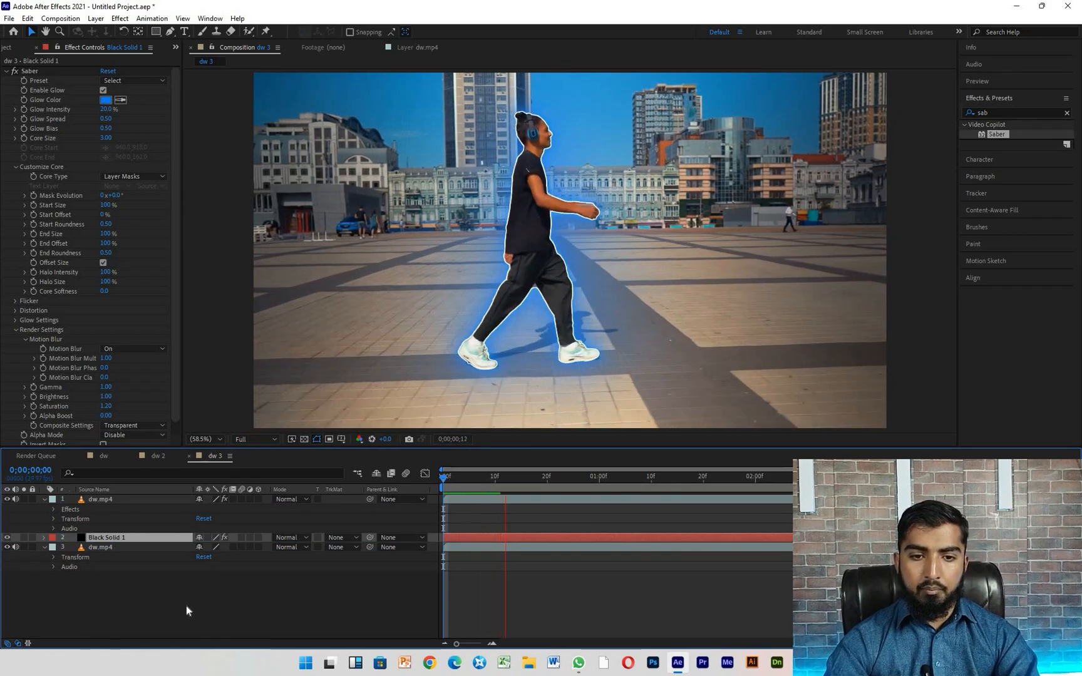